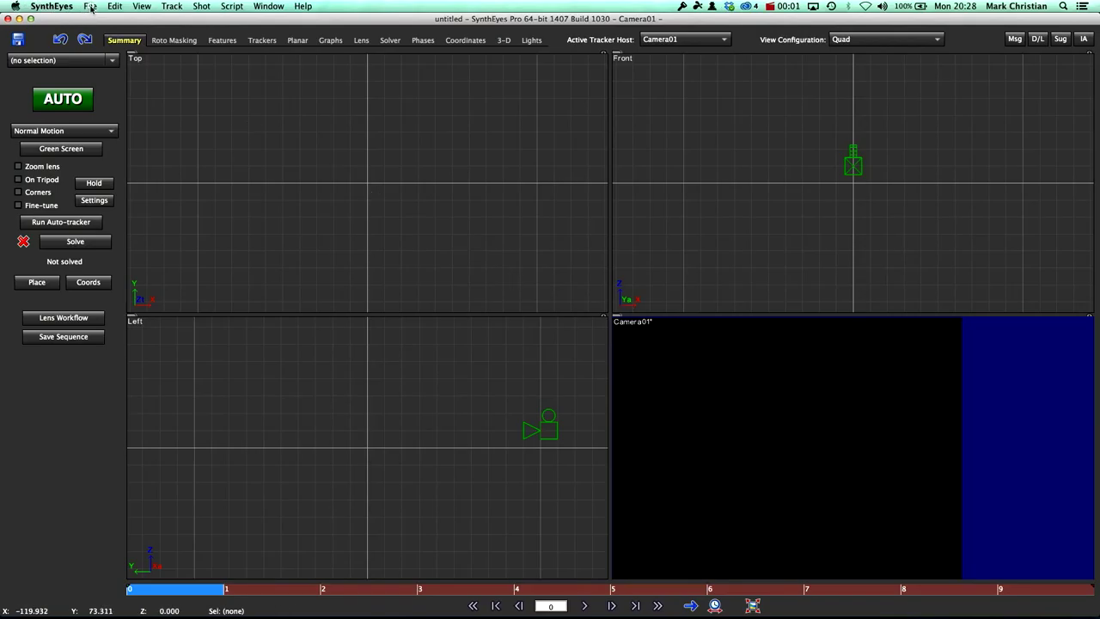
# Import the shot24_001.jpg image sequence from Shot24JPG as the shot and accept its settings
pyautogui.click(89, 6)
pyautogui.moveTo(614, 119)
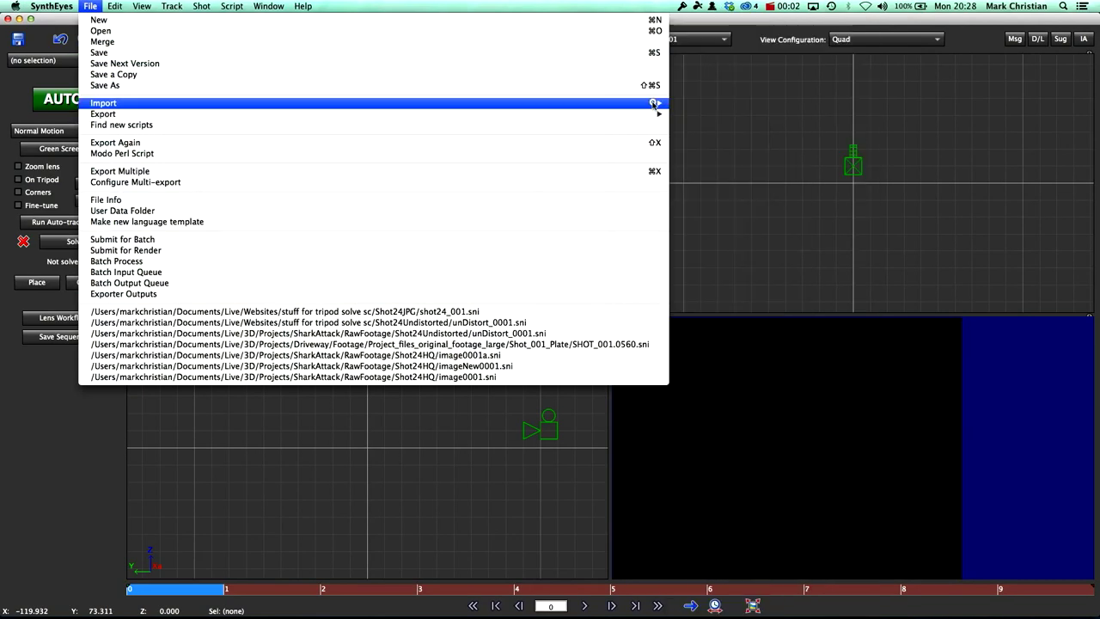
pyautogui.click(689, 104)
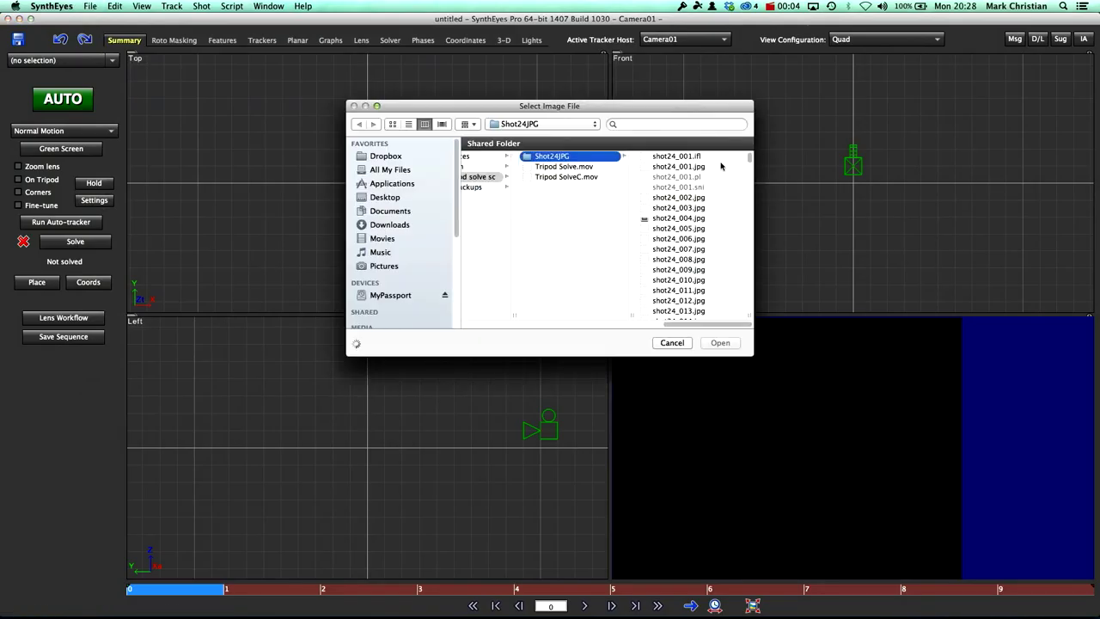
pyautogui.click(701, 165)
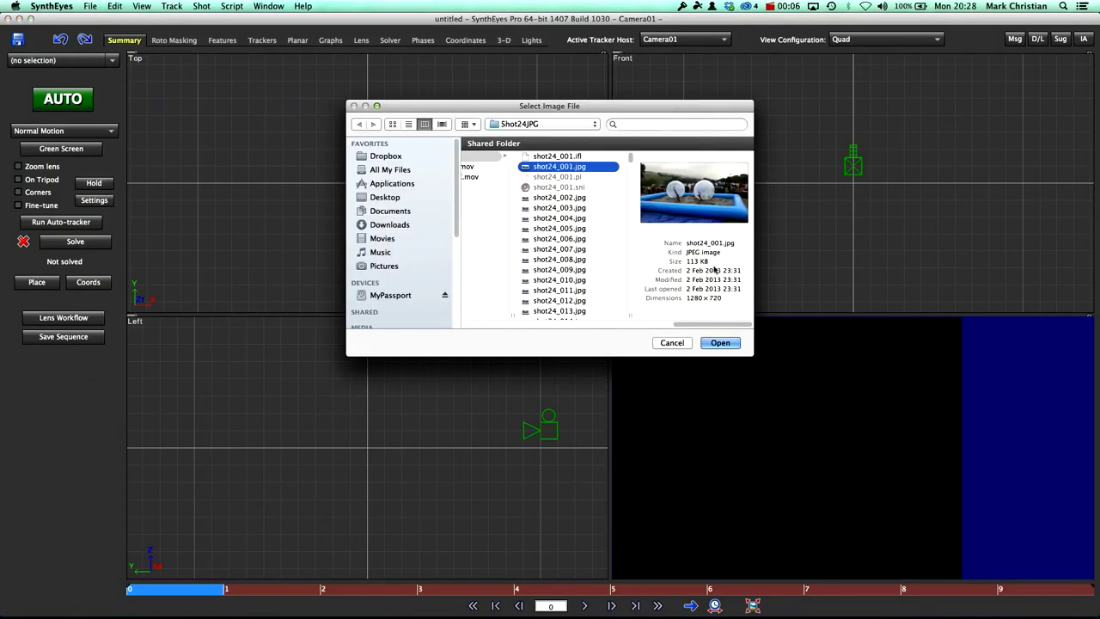
pyautogui.click(720, 343)
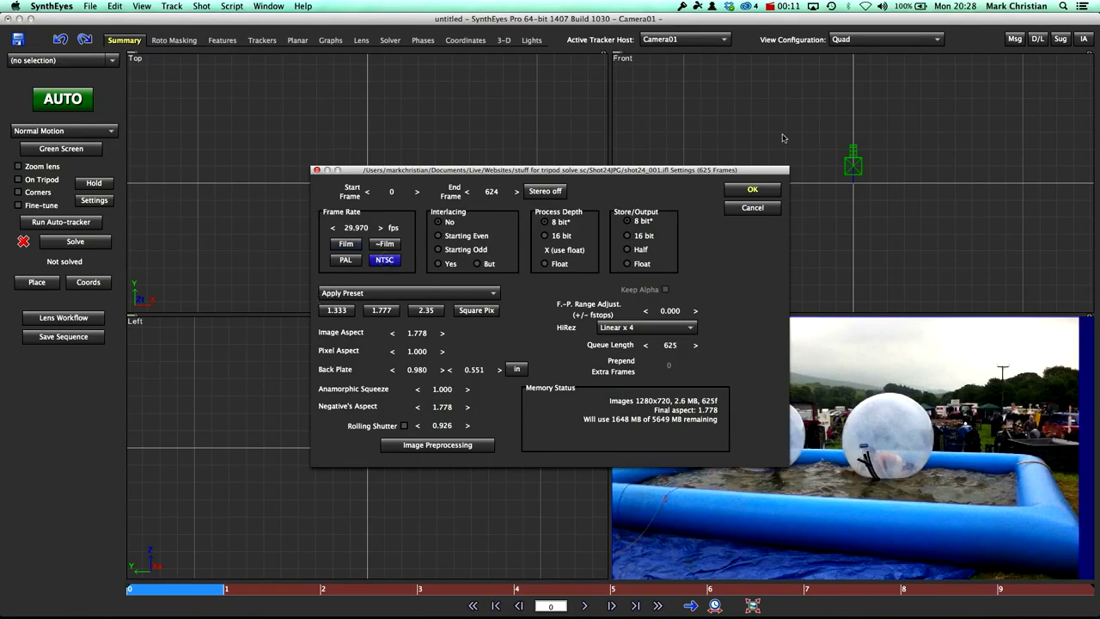
pyautogui.click(752, 188)
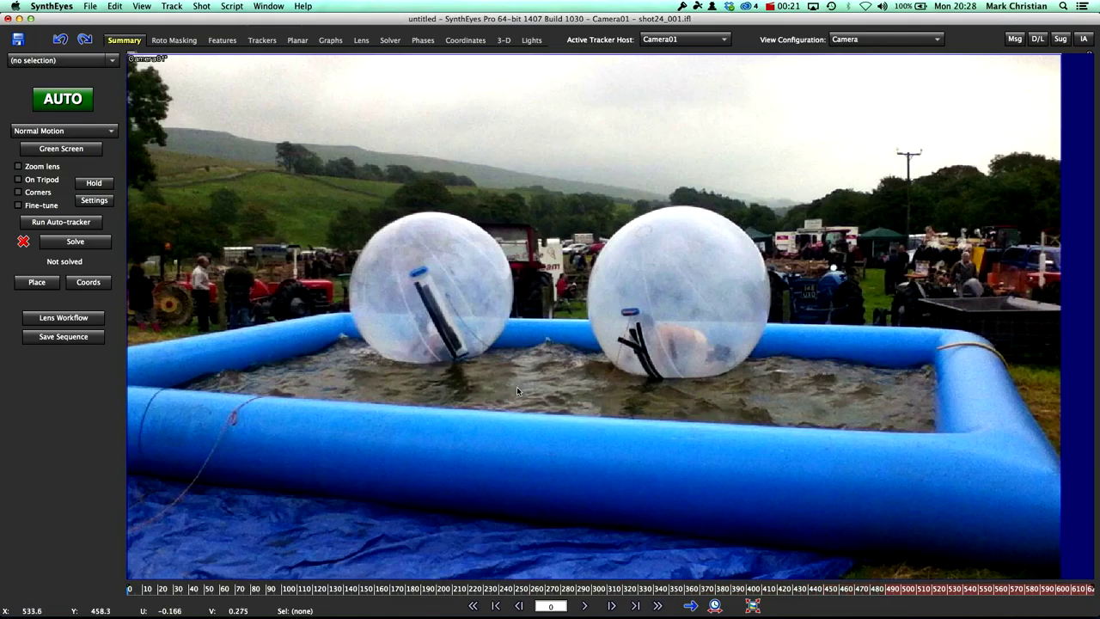
# Play back the shot24 footage before the automatic track and solve
pyautogui.click(585, 605)
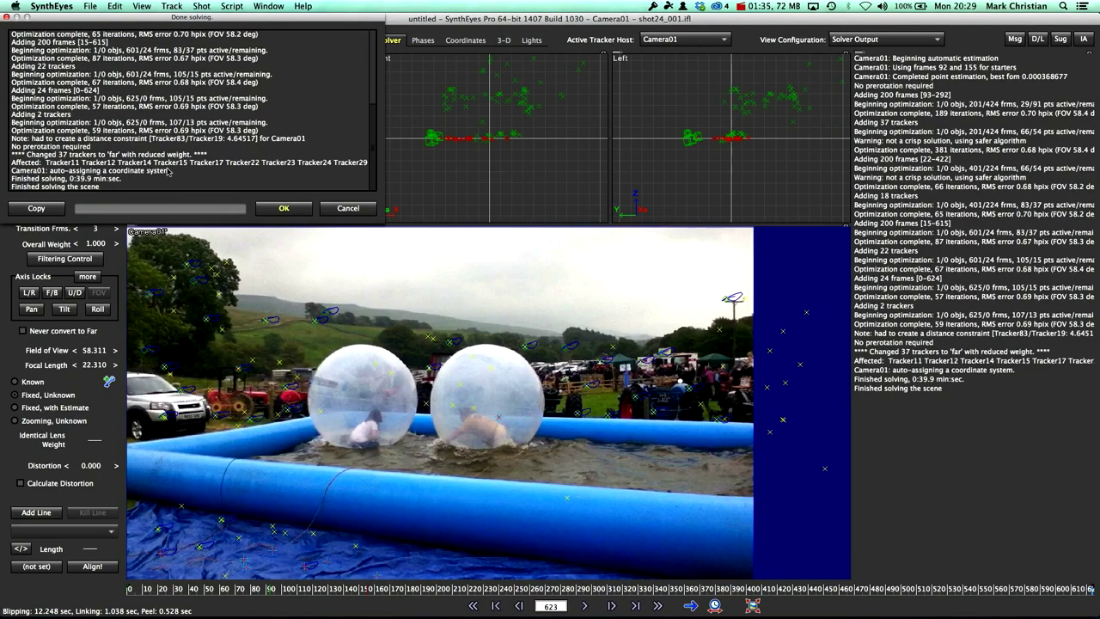
# Close the finished solve log and save the scene over the existing shot24_001.sni
pyautogui.click(290, 208)
pyautogui.scroll(-2, 224, 163)
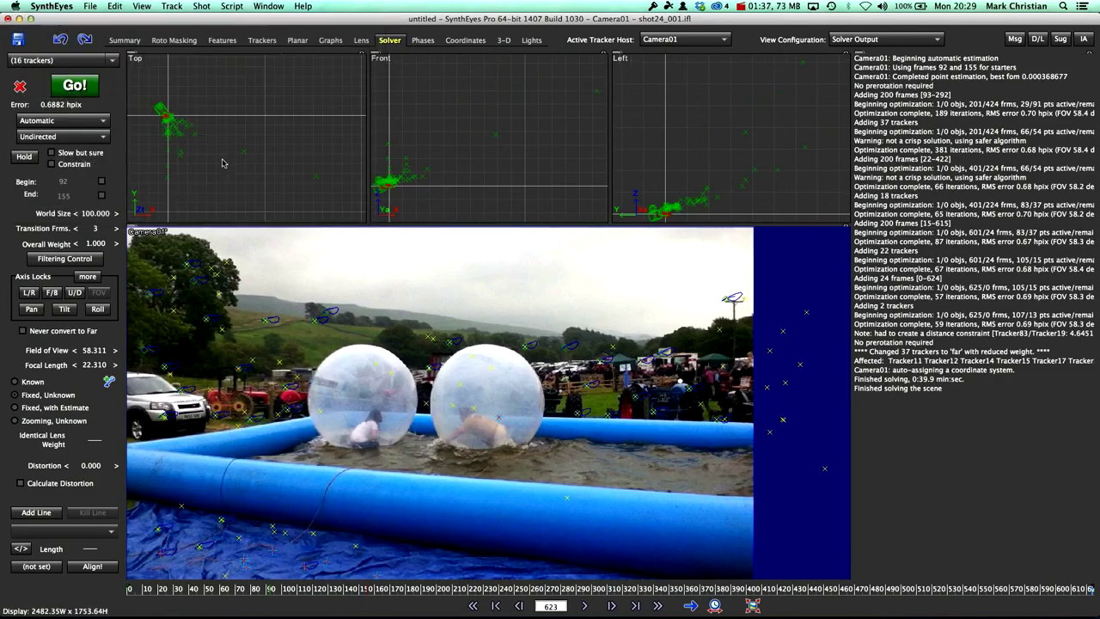
pyautogui.scroll(-1, 220, 168)
pyautogui.press('super+s')
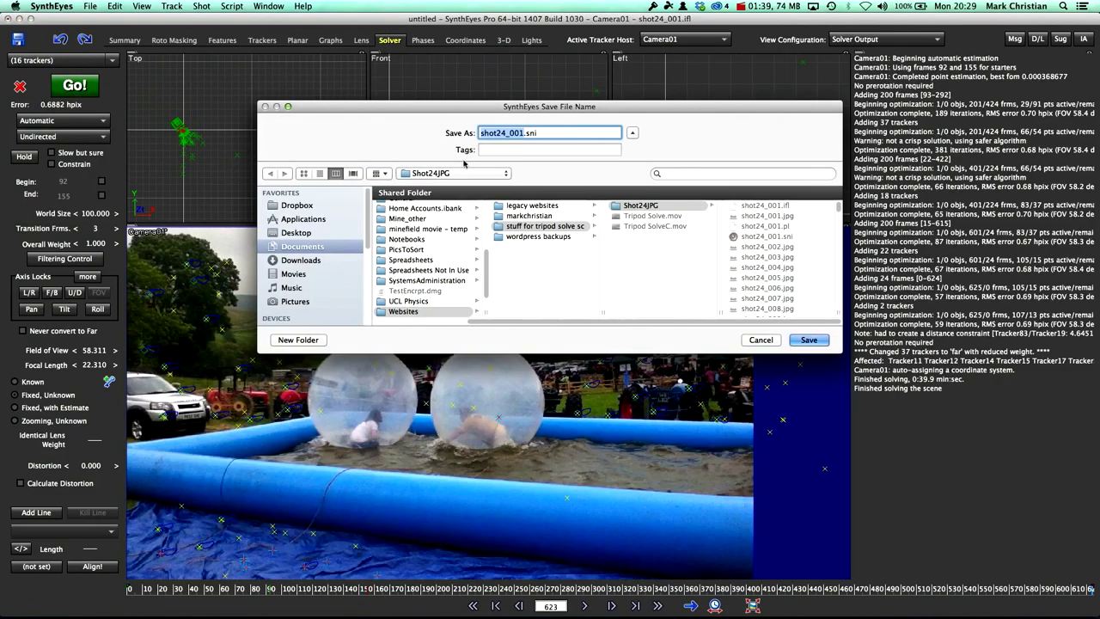
pyautogui.click(809, 340)
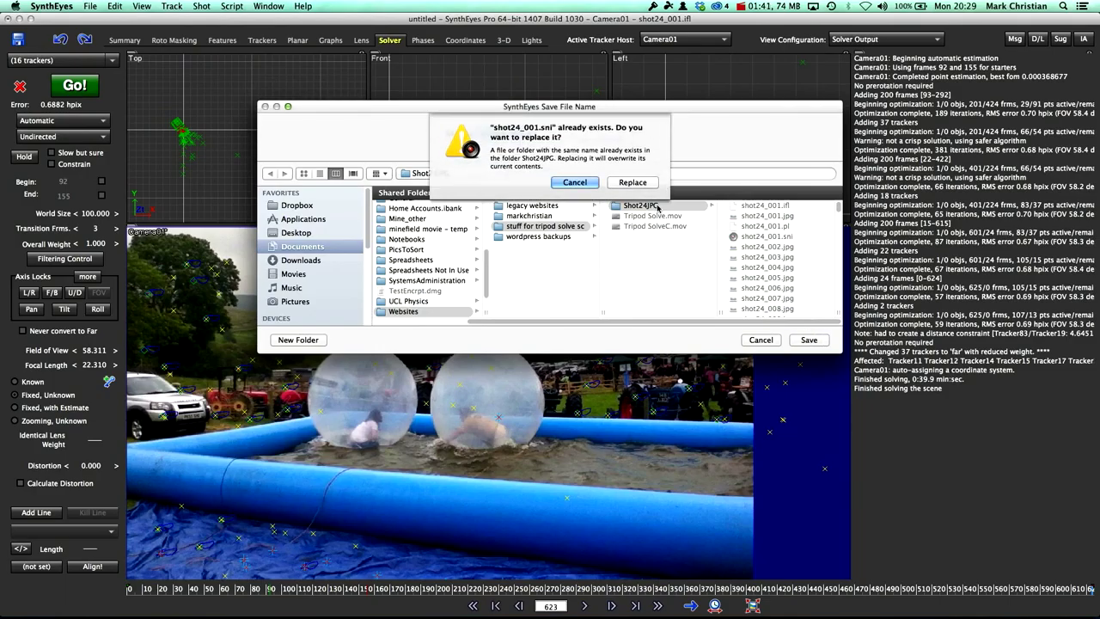
pyautogui.click(641, 182)
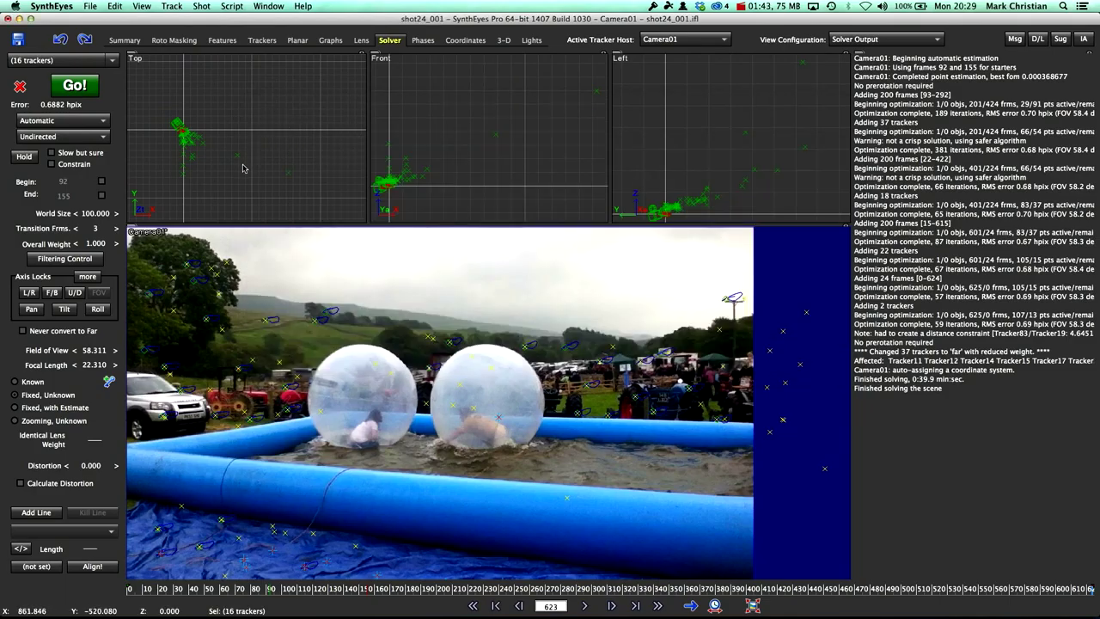
# Recentre the top view on the tracker cloud and select a single tracker
pyautogui.moveTo(240, 170); pyautogui.dragTo(259, 126, button='middle')
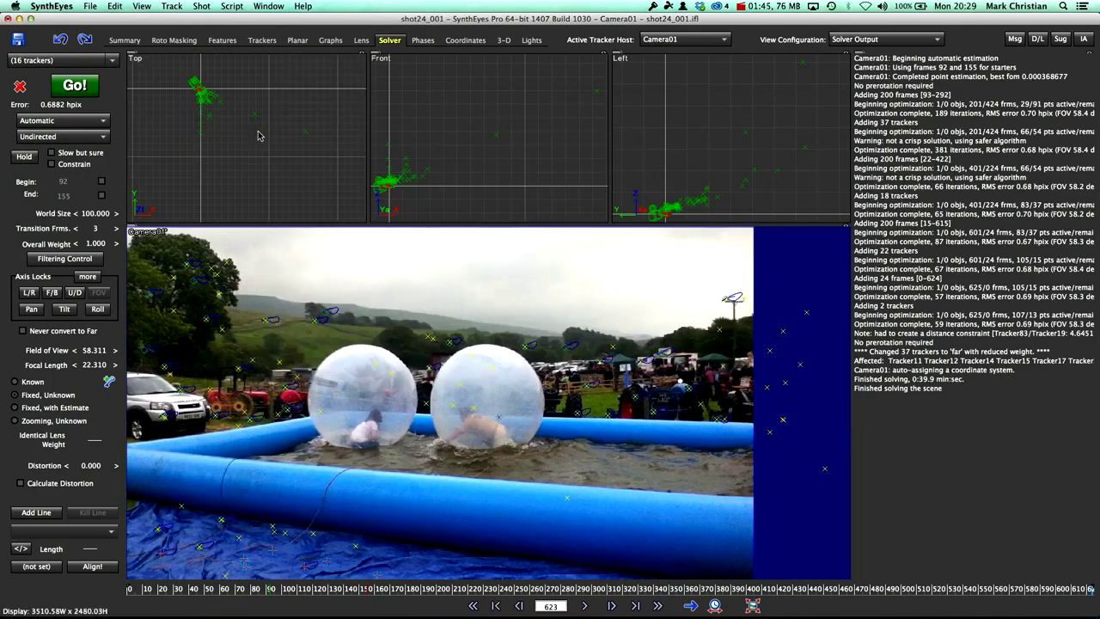
pyautogui.click(306, 132)
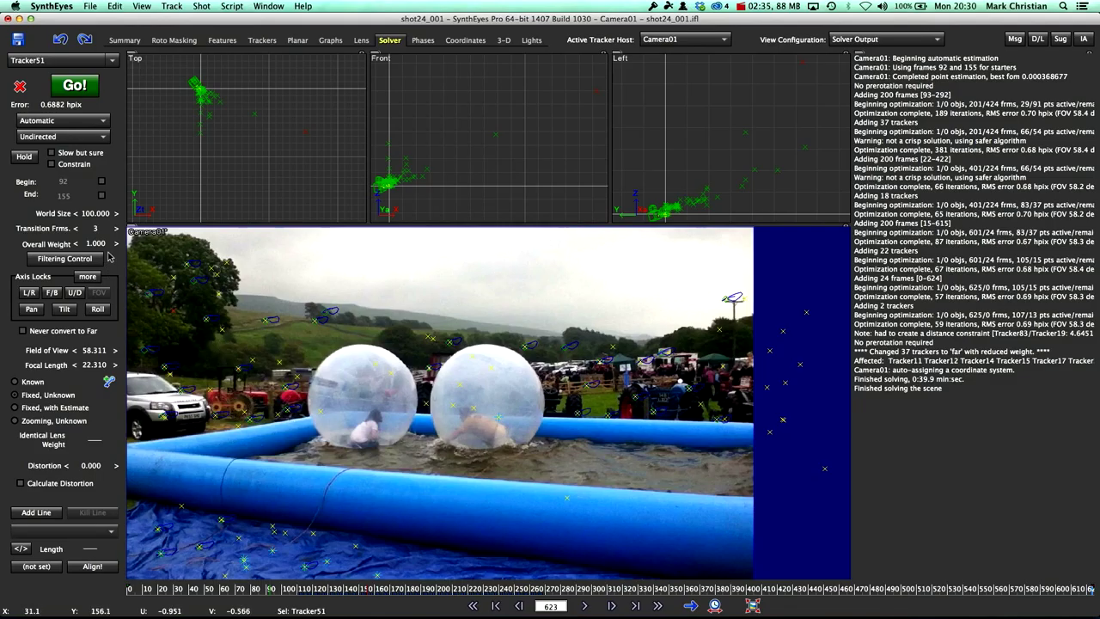
pyautogui.click(113, 7)
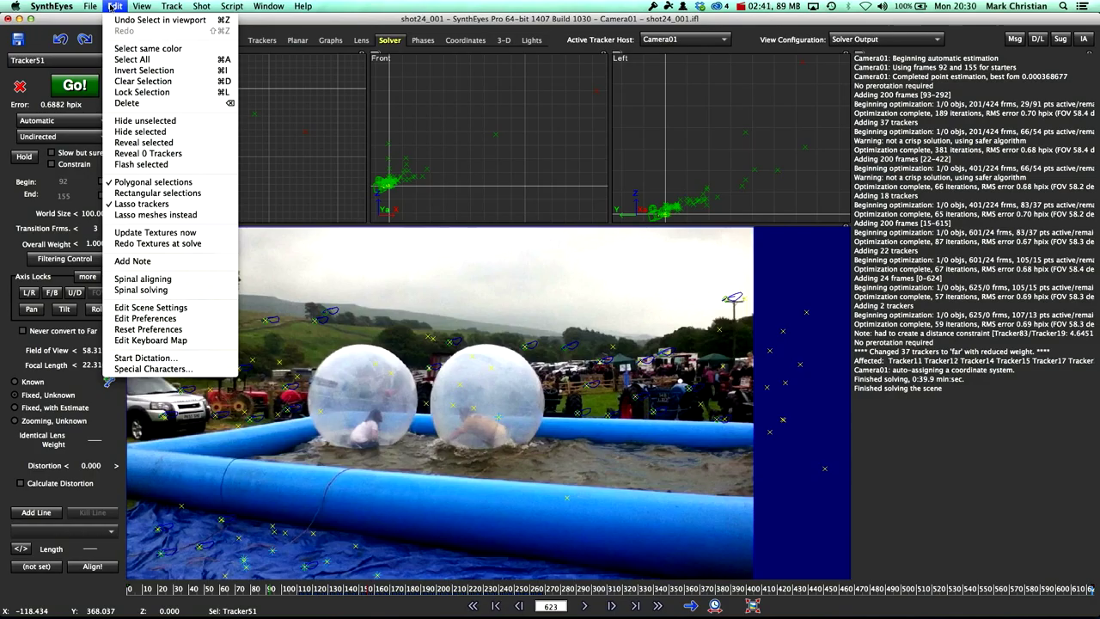
# Select all 120 trackers, clear the selection, and return to the Summary workspace
pyautogui.click(122, 59)
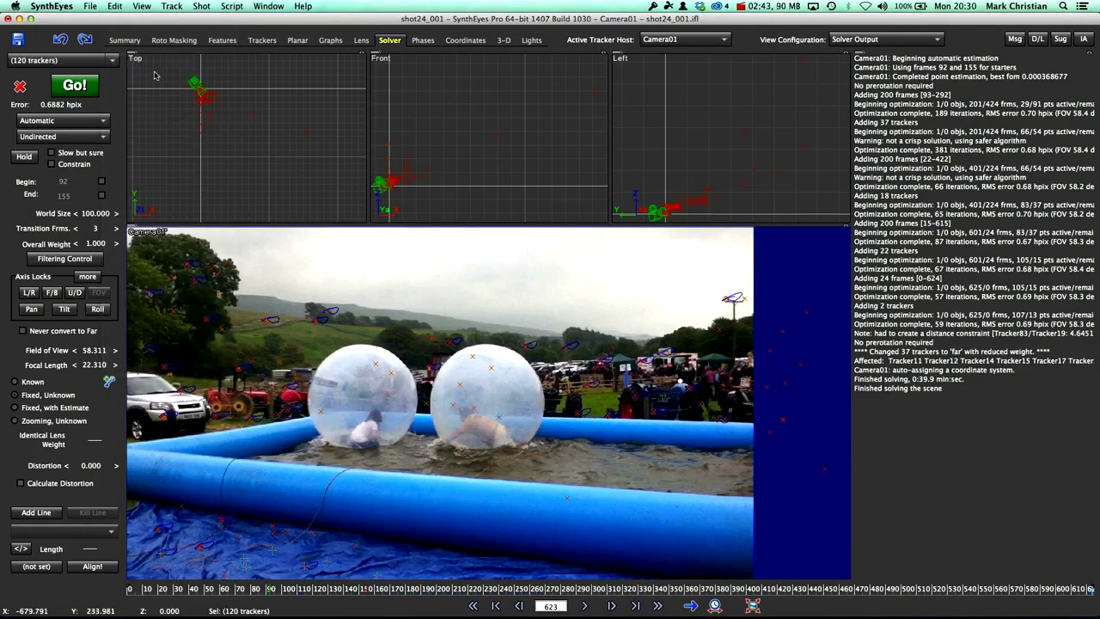
pyautogui.click(153, 76)
pyautogui.click(124, 40)
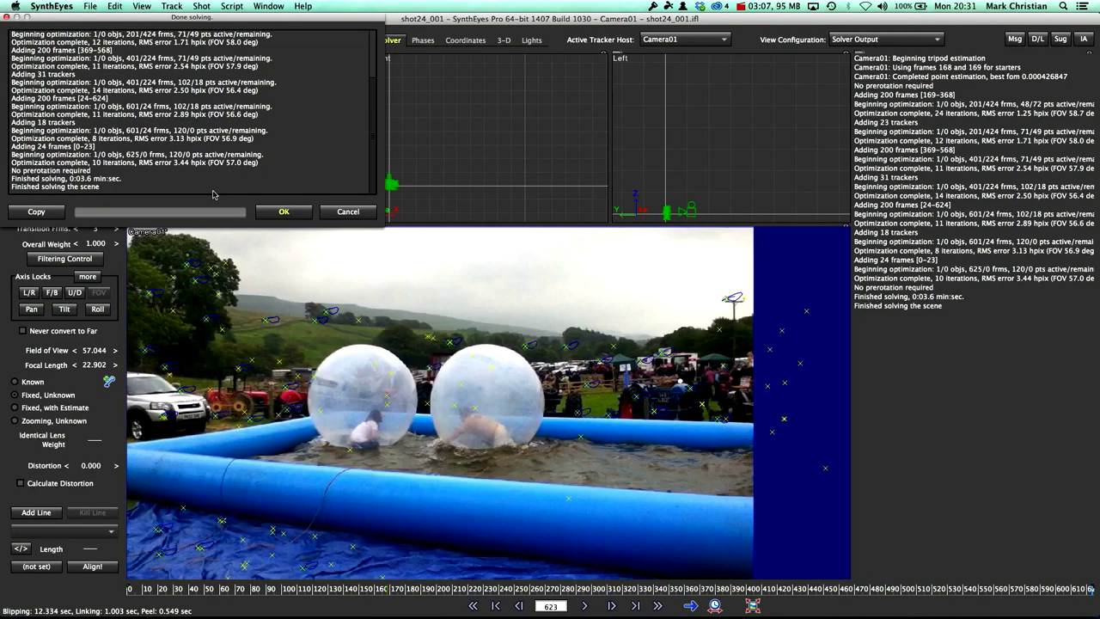
pyautogui.click(275, 211)
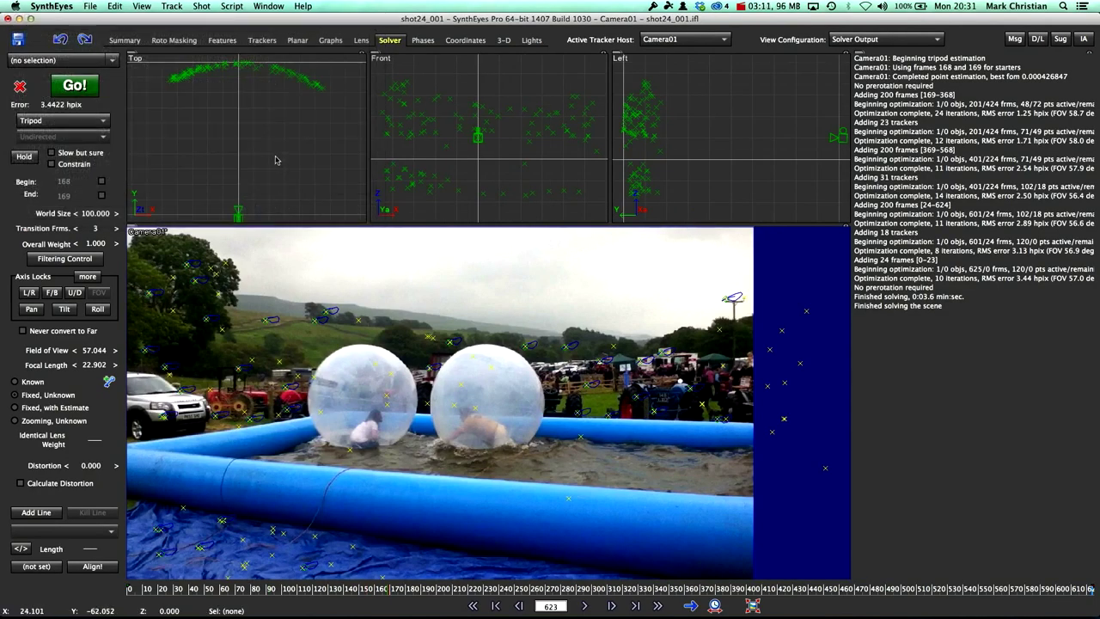
pyautogui.scroll(-1, 276, 162)
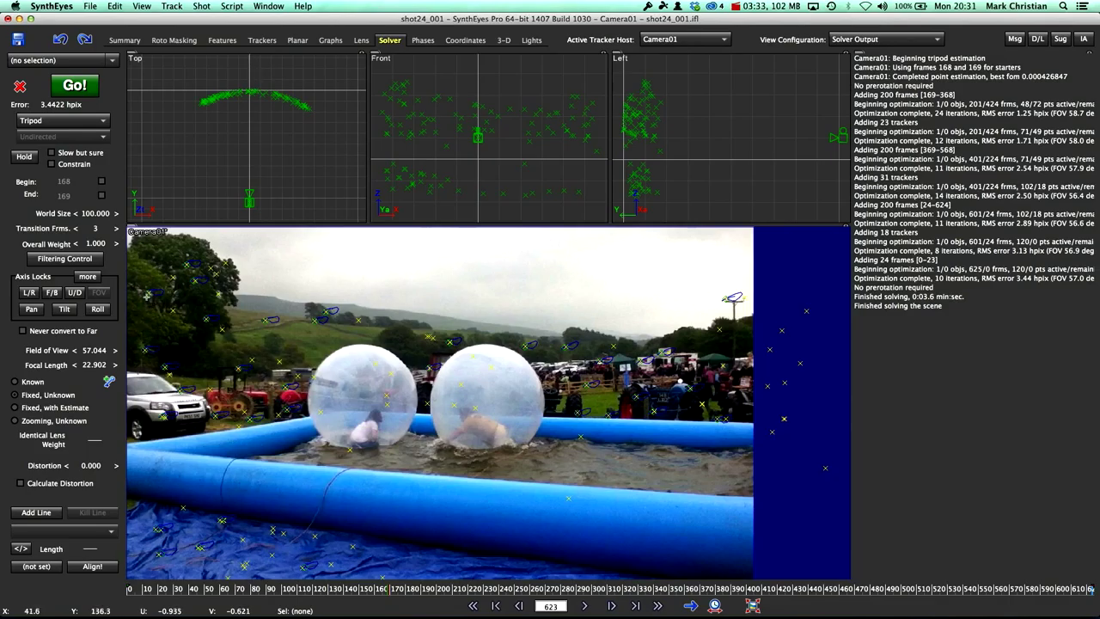
pyautogui.click(144, 347)
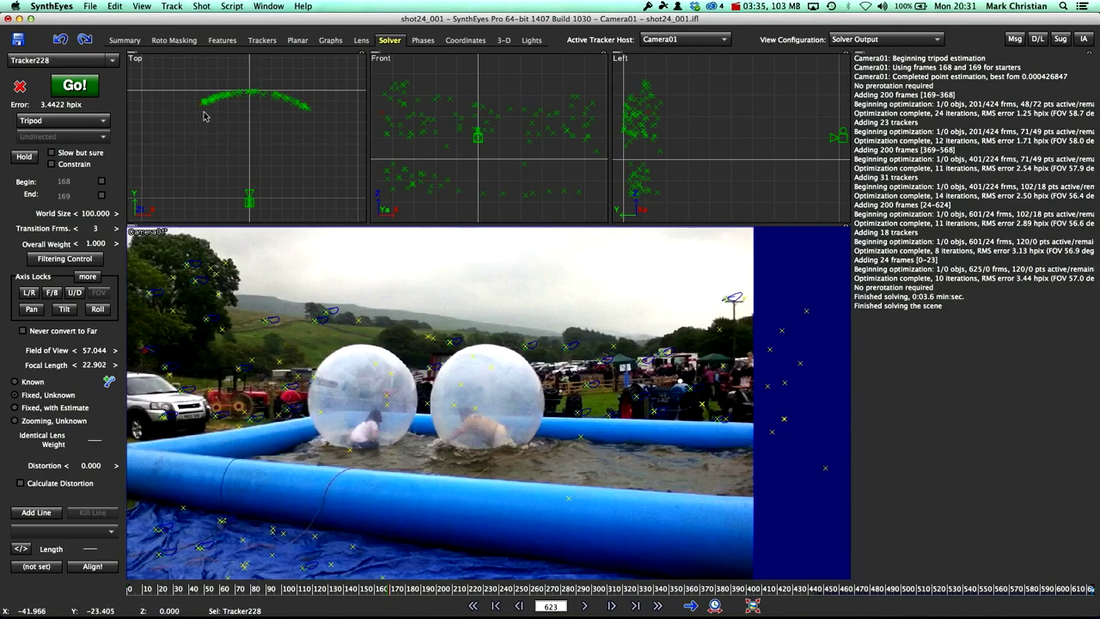
pyautogui.scroll(4, 203, 116)
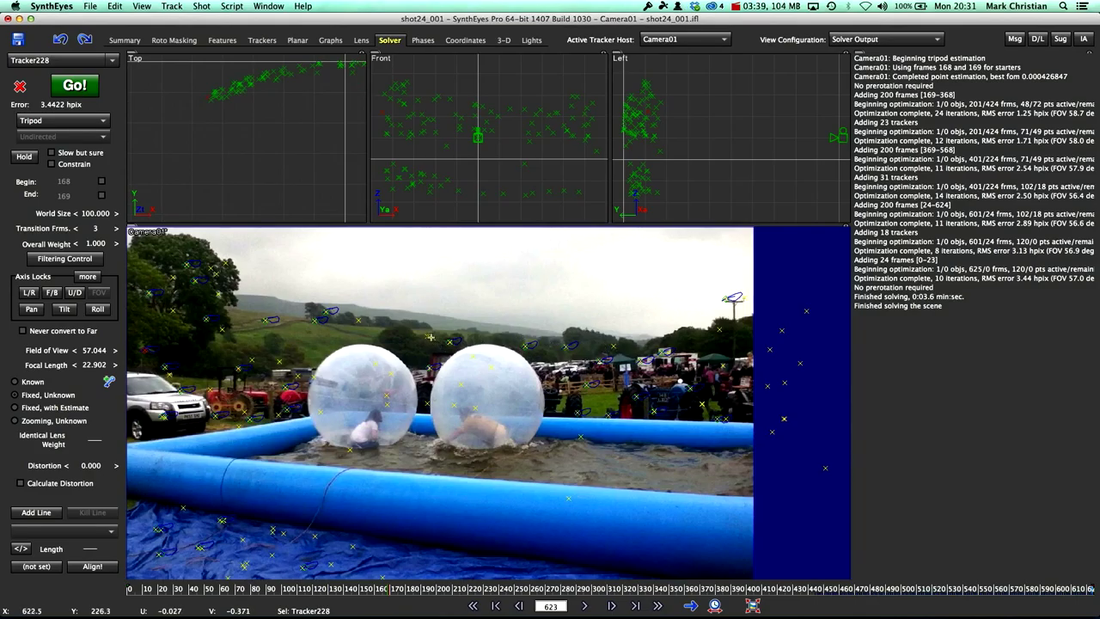
pyautogui.click(342, 79)
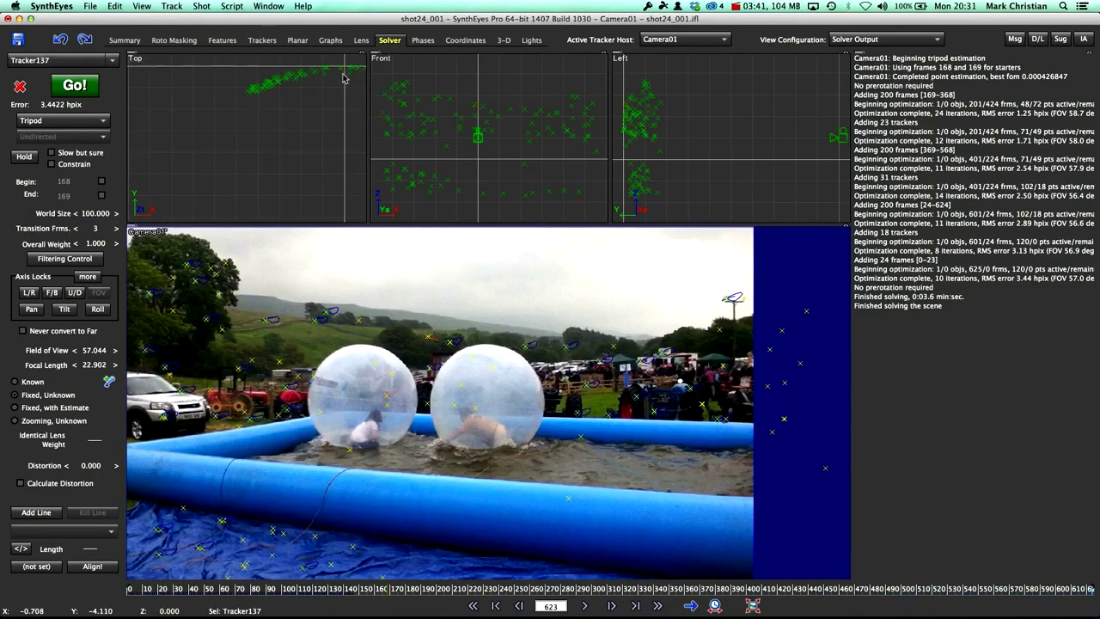
pyautogui.scroll(3, 342, 80)
pyautogui.scroll(-5, 340, 90)
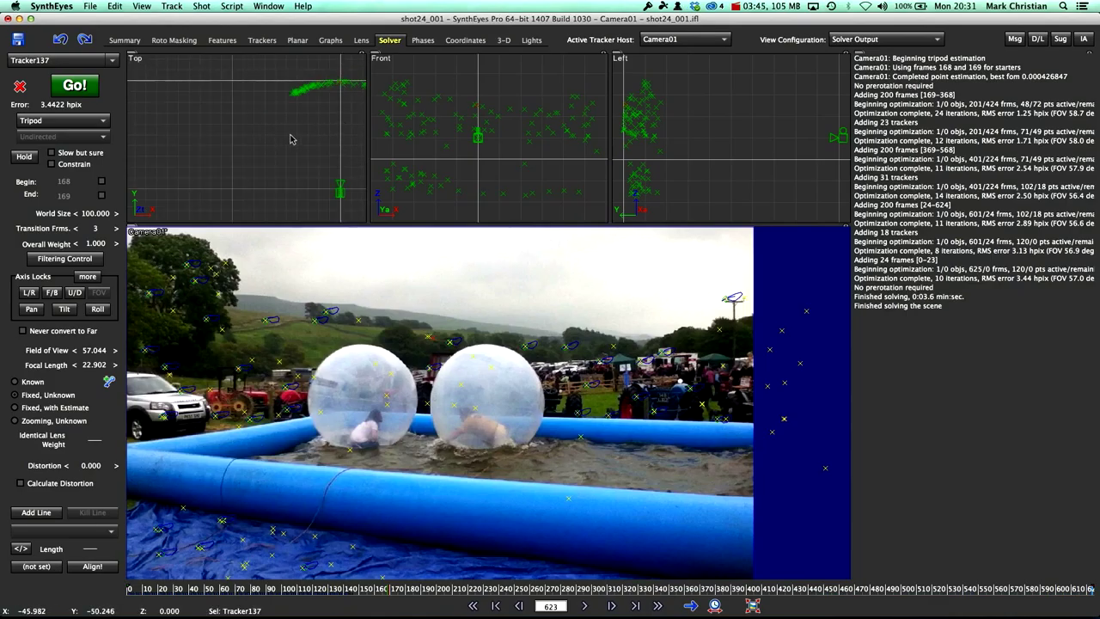
pyautogui.moveTo(290, 135); pyautogui.dragTo(209, 135, button='middle')
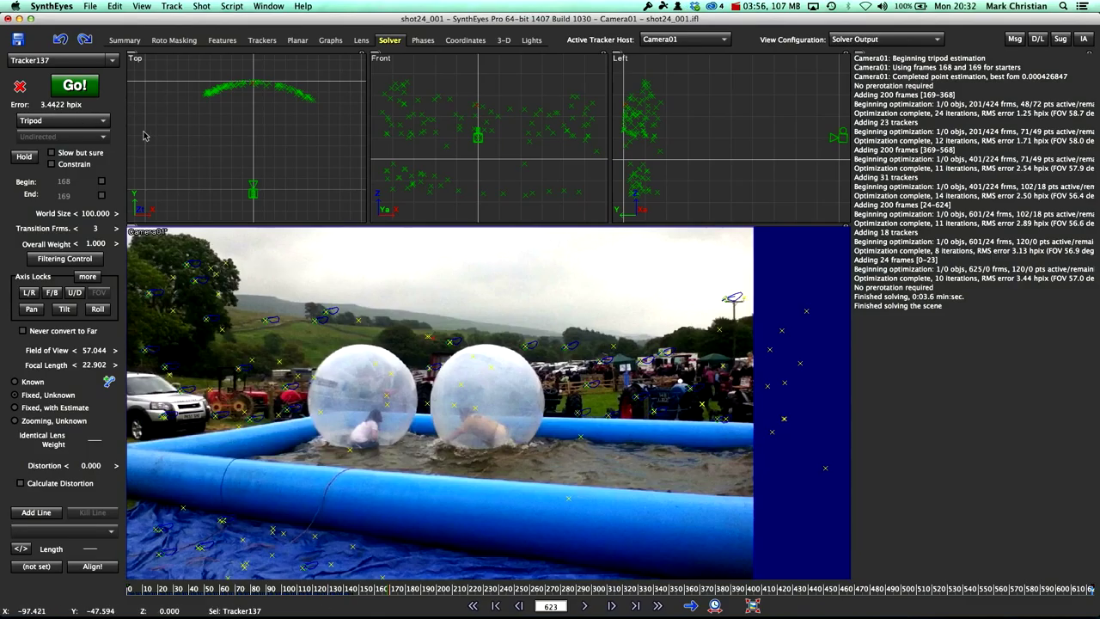
# Fix bad and high-error trackers with default cleanup settings and re-solve the camera
pyautogui.click(172, 6)
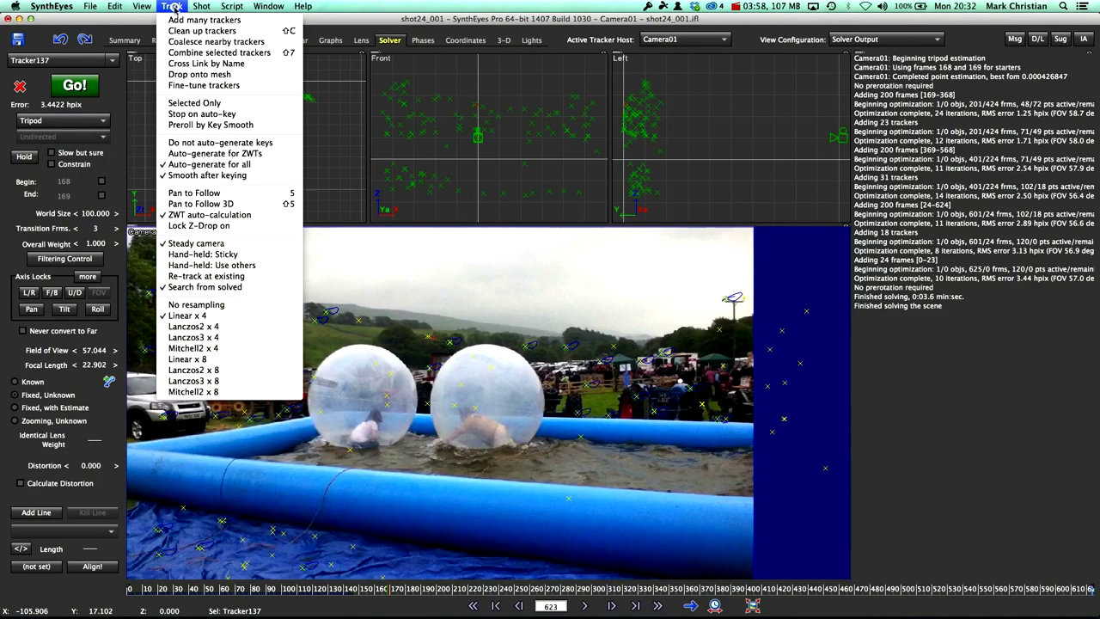
pyautogui.click(177, 30)
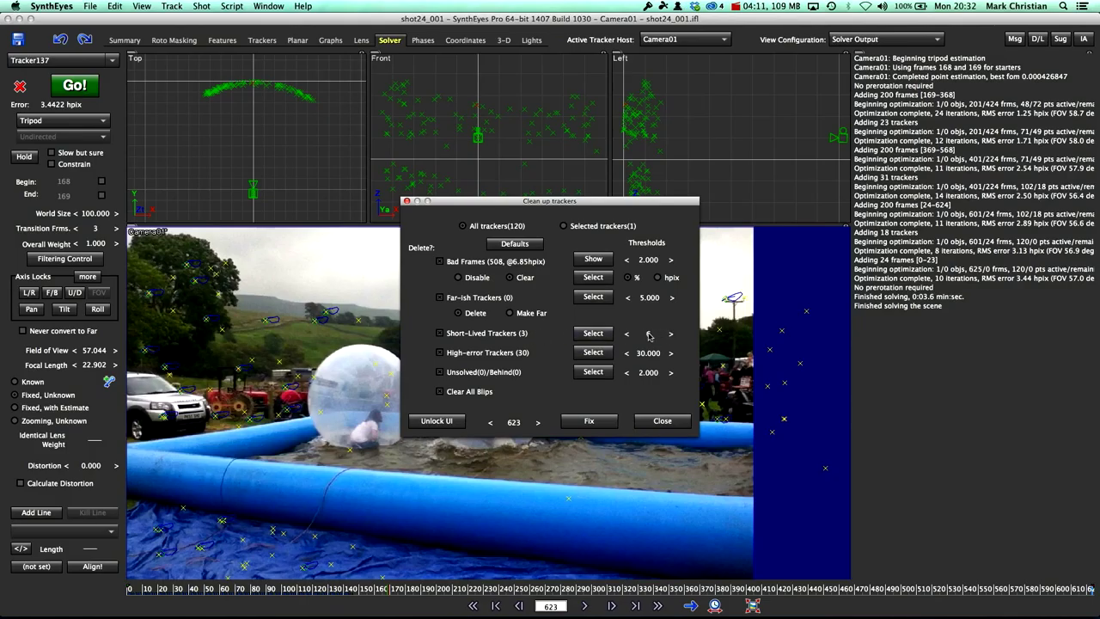
pyautogui.click(607, 421)
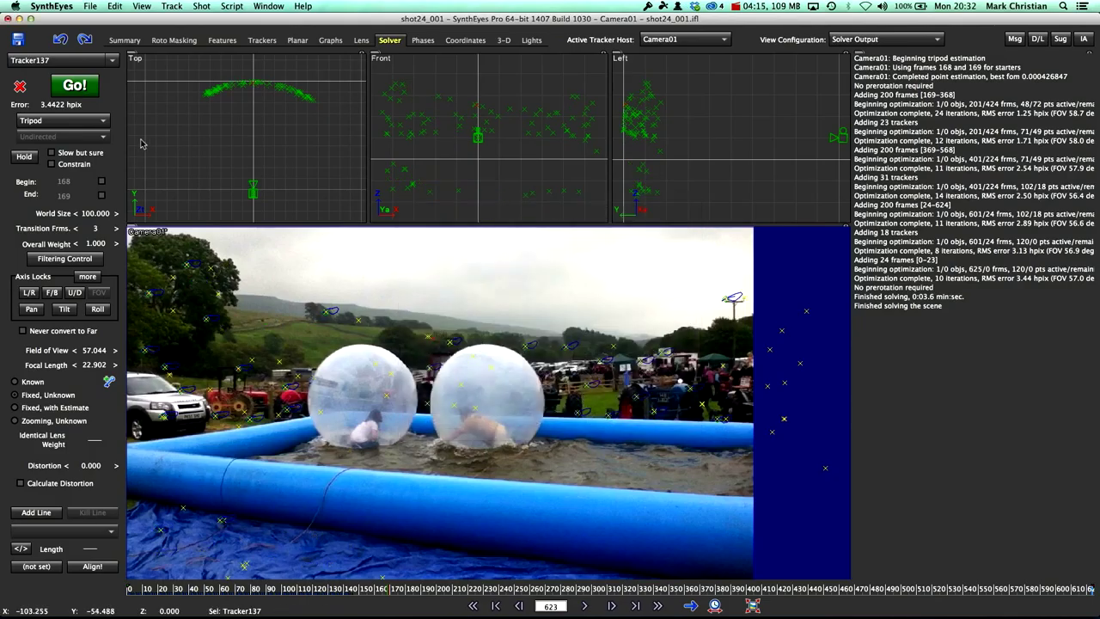
pyautogui.click(74, 85)
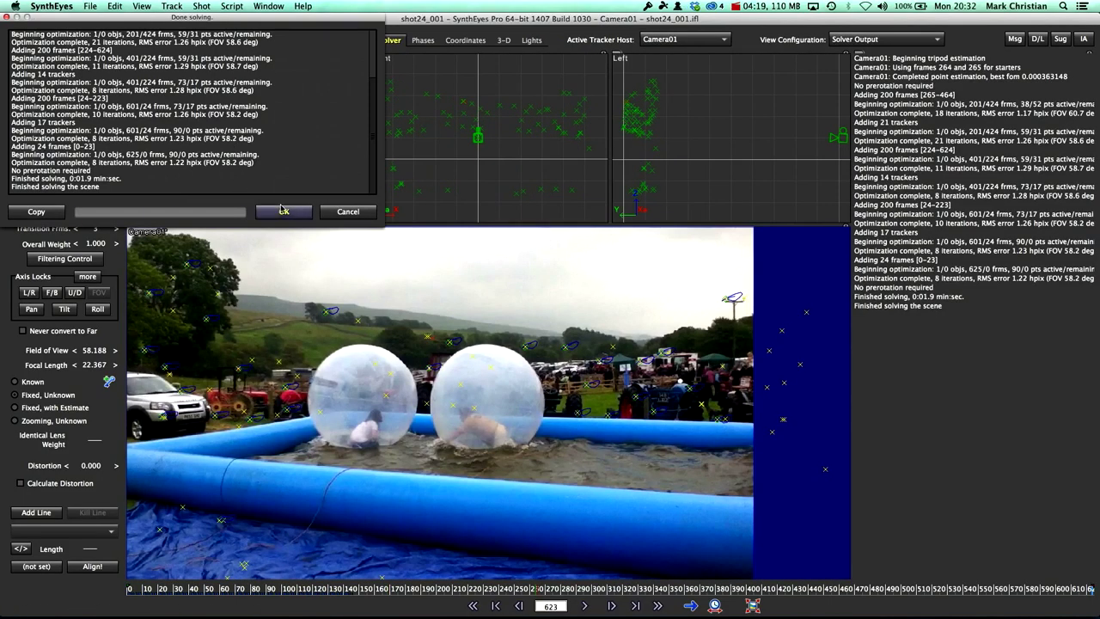
pyautogui.click(283, 211)
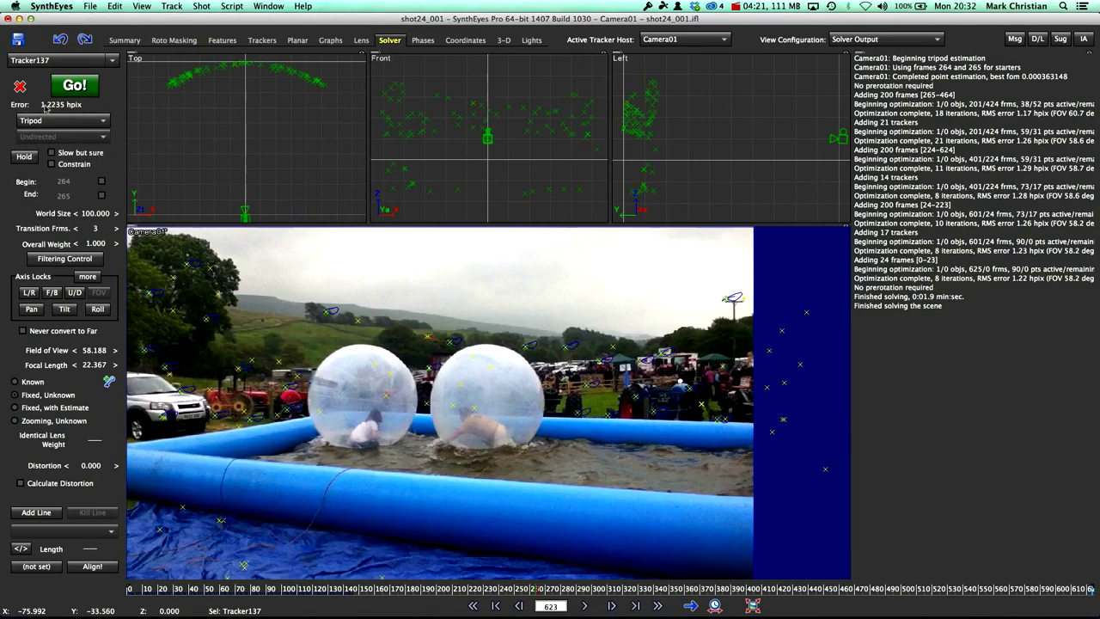
# Delete trackers above a 4.000 high-error threshold and re-run the tripod solve
pyautogui.click(143, 7)
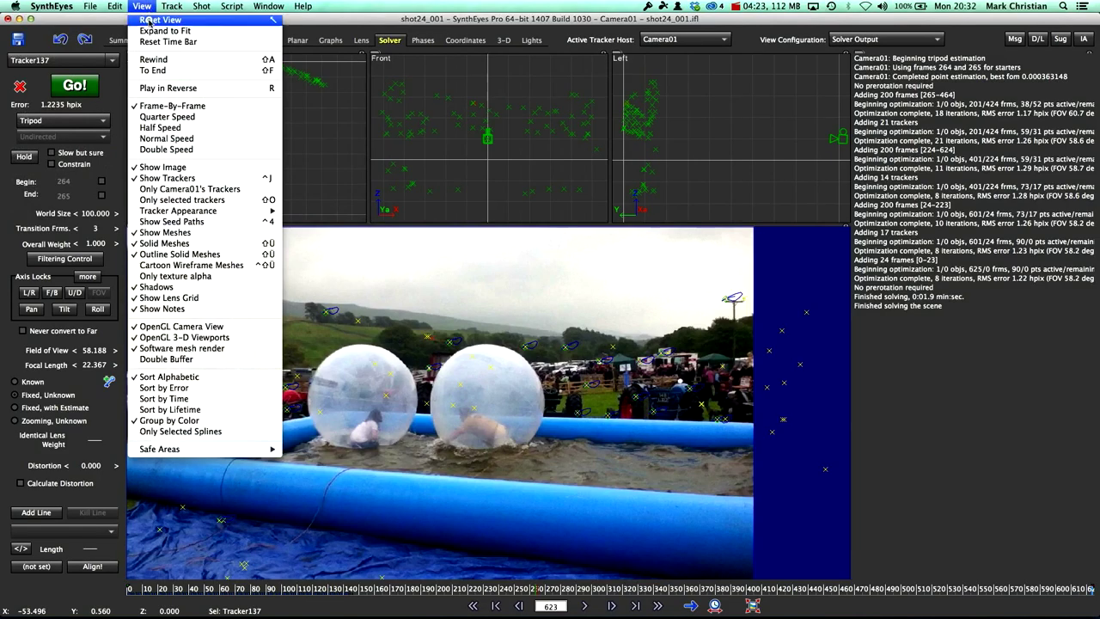
pyautogui.click(170, 31)
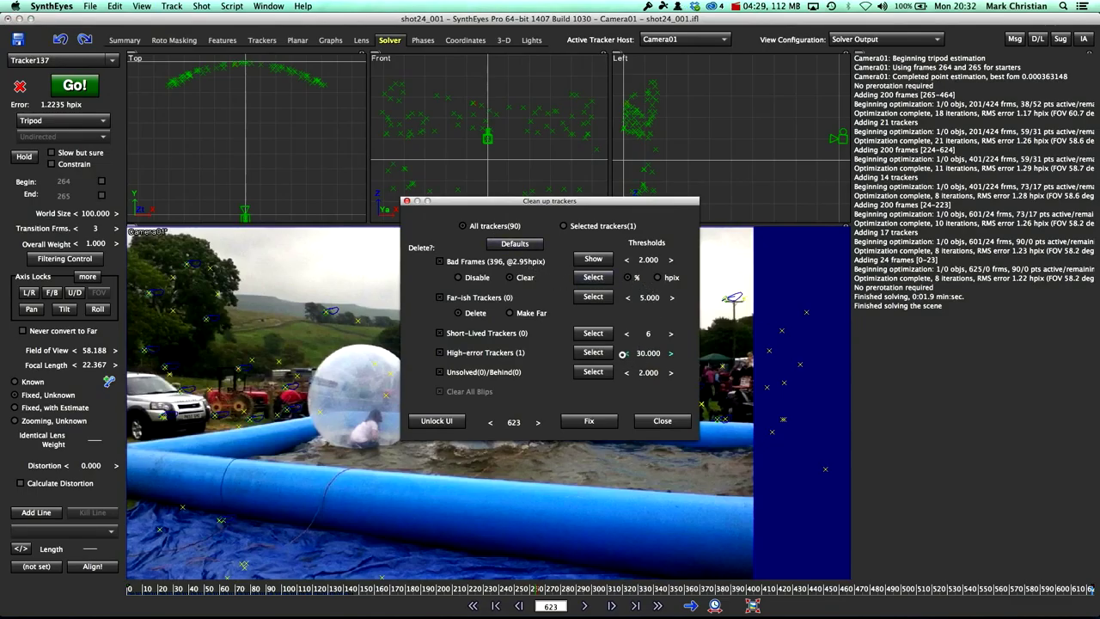
pyautogui.moveTo(622, 353); pyautogui.dragTo(567, 353)
pyautogui.moveTo(561, 353); pyautogui.dragTo(530, 357)
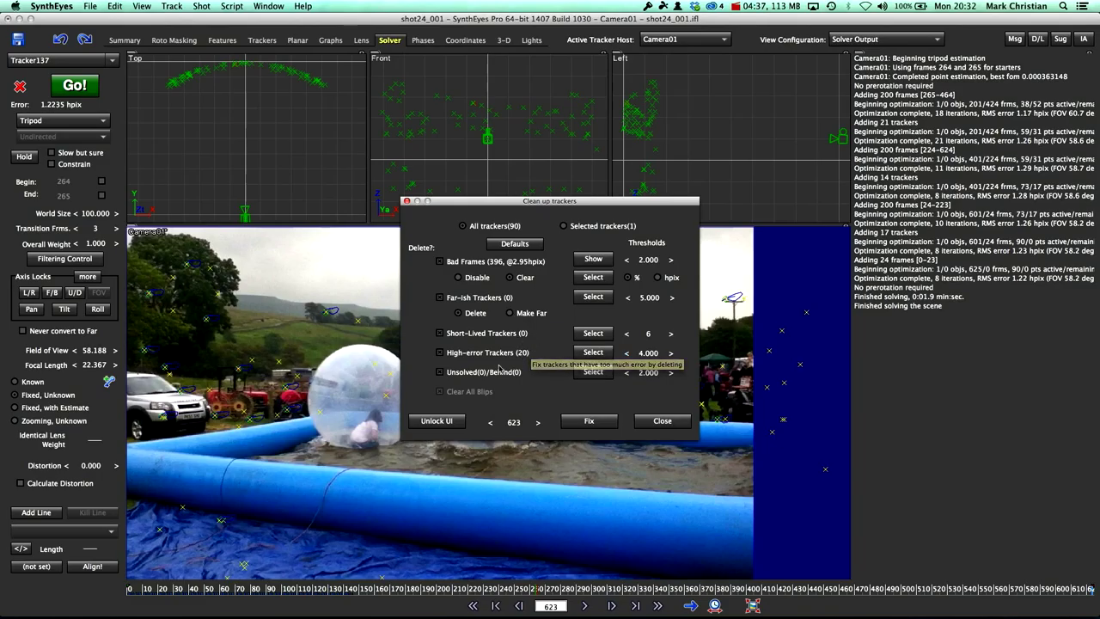
pyautogui.click(589, 421)
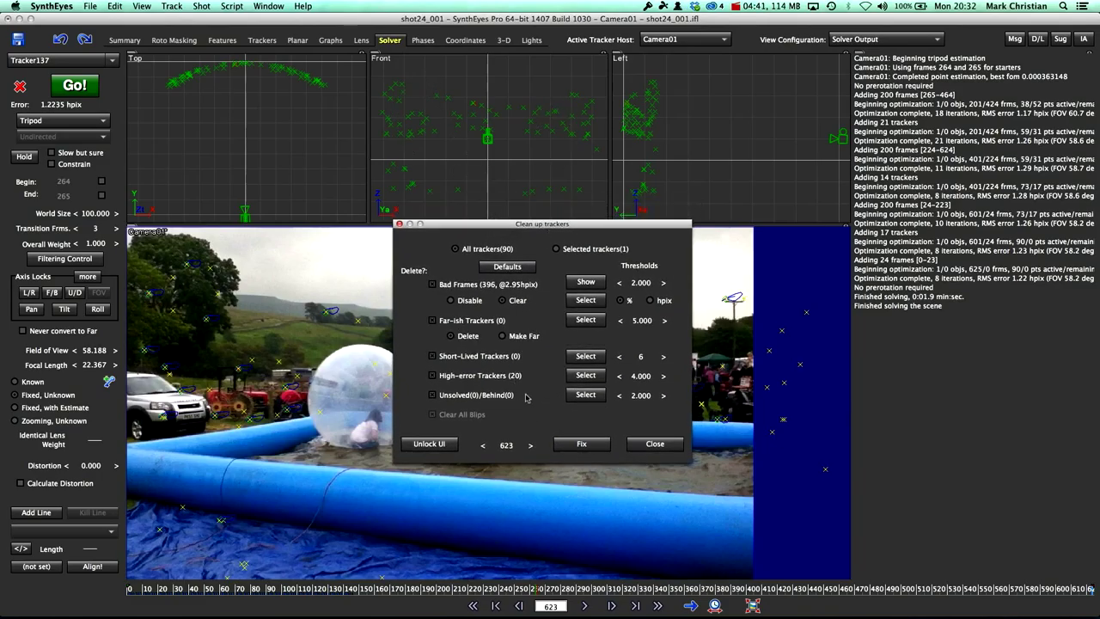
pyautogui.click(595, 445)
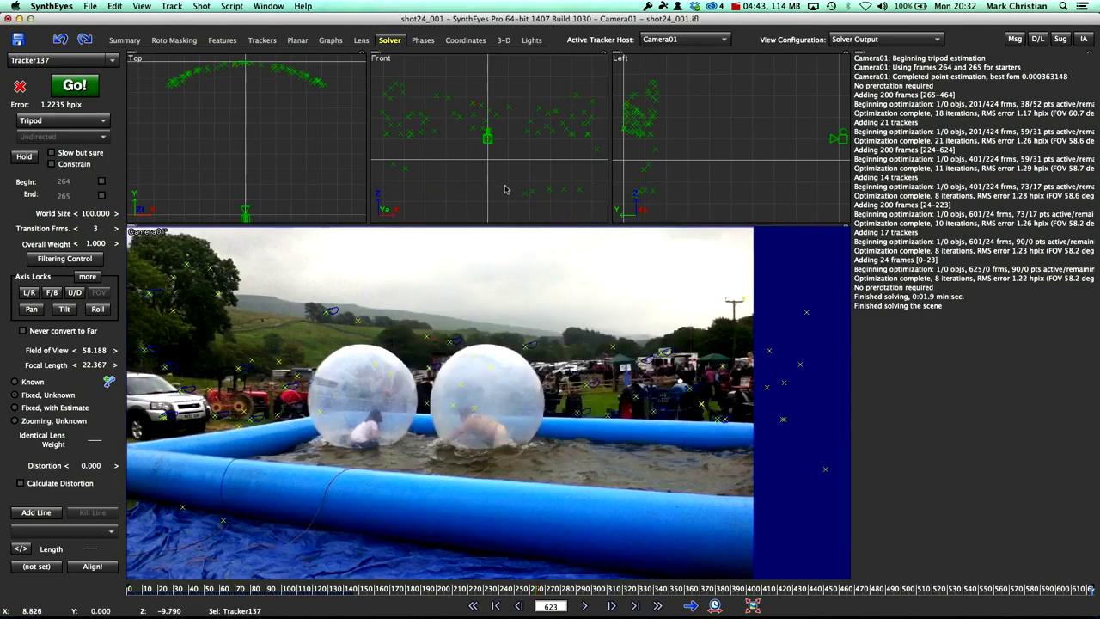
pyautogui.click(81, 89)
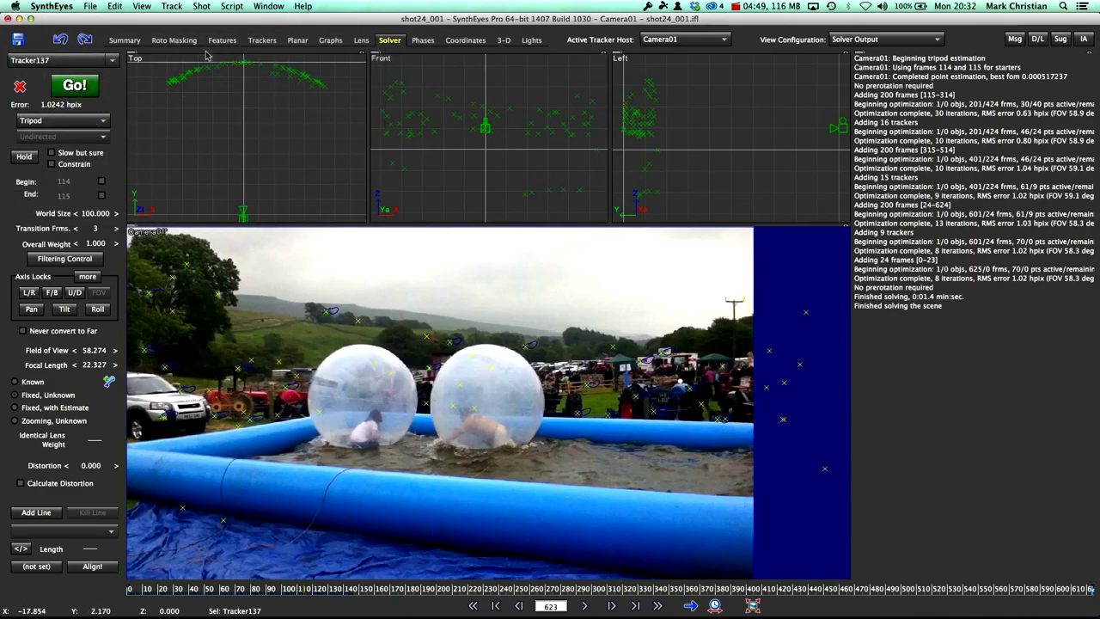
# Clean up the remaining high-error trackers, re-solve to 0.8195 hpix, and scrub the timeline
pyautogui.click(142, 6)
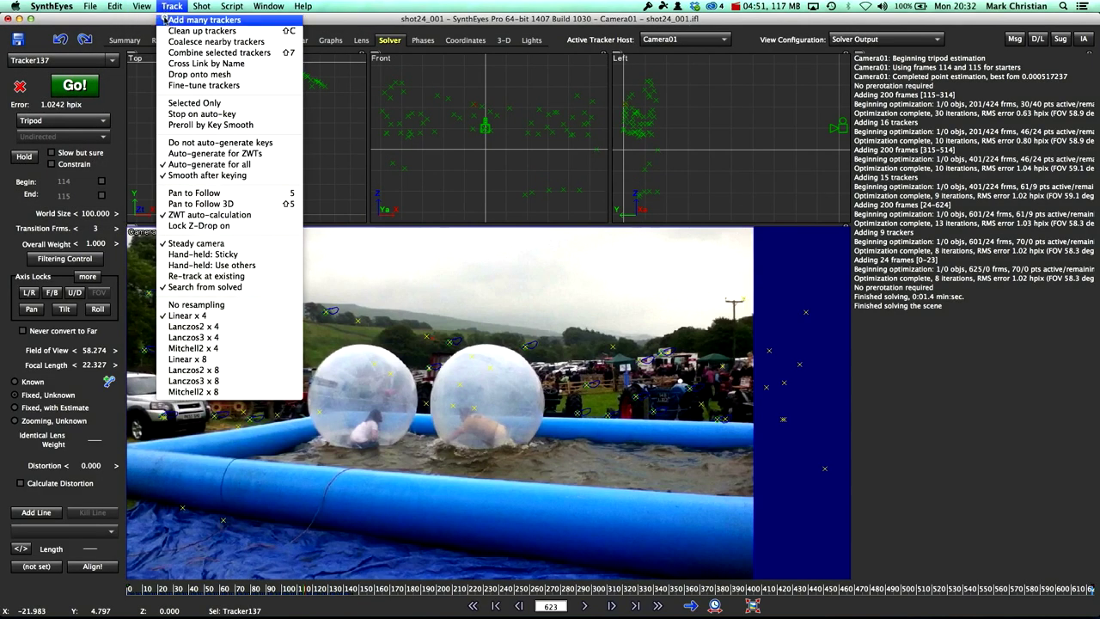
pyautogui.click(185, 31)
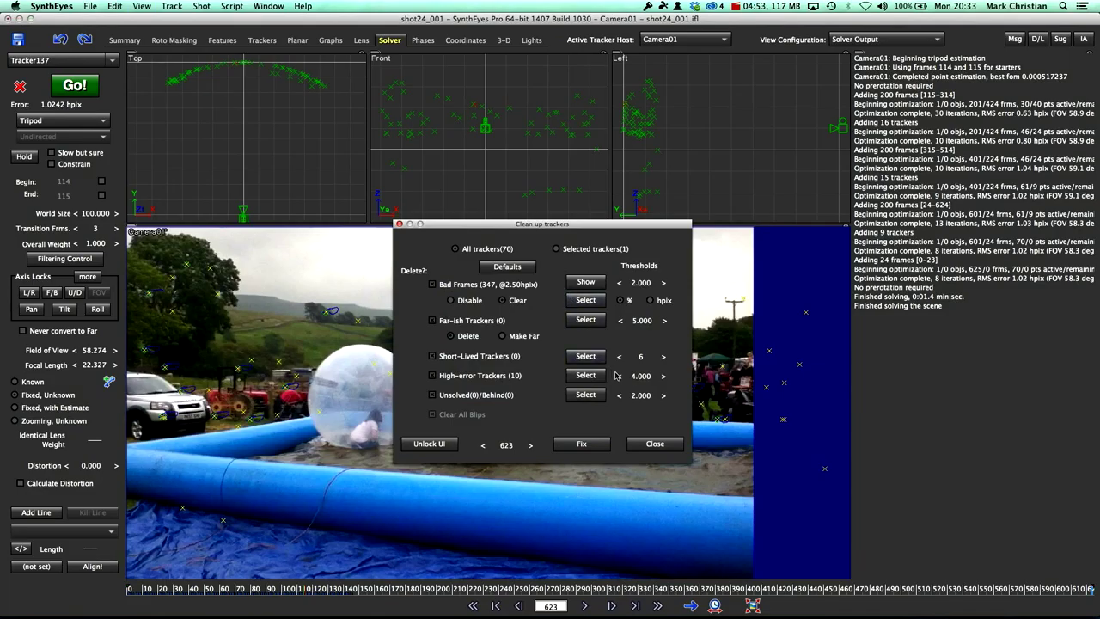
pyautogui.click(581, 443)
pyautogui.click(89, 78)
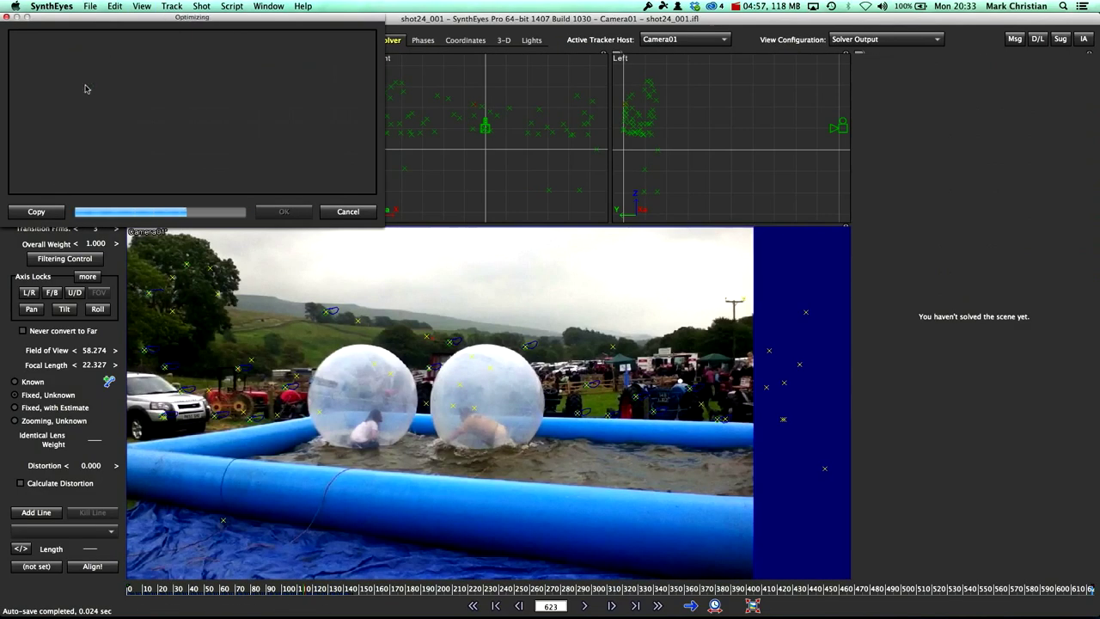
pyautogui.click(284, 211)
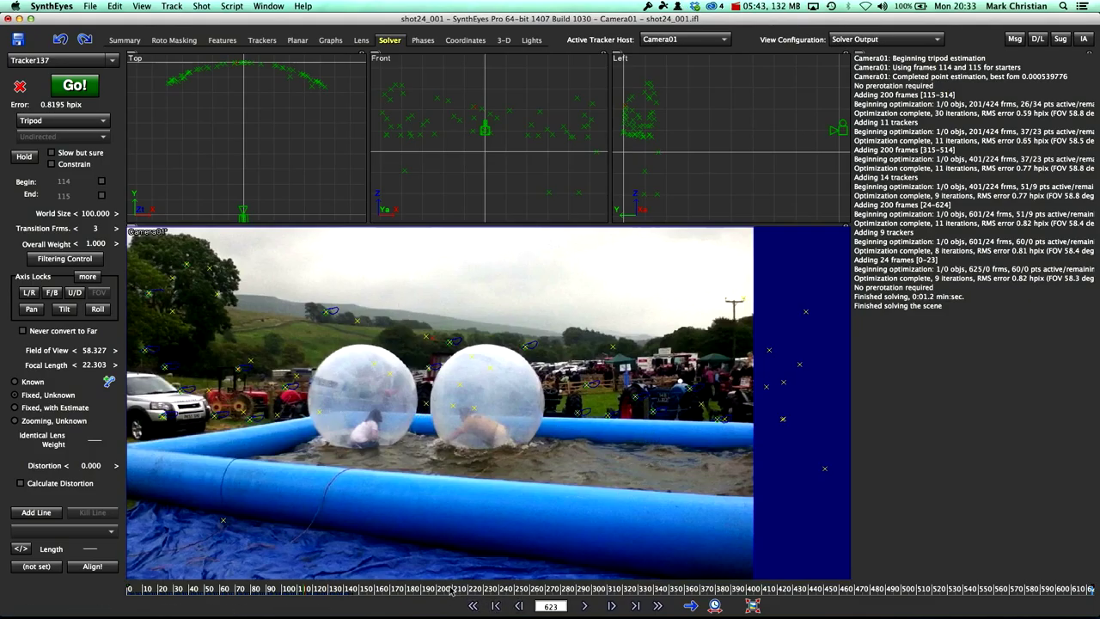
pyautogui.moveTo(453, 591); pyautogui.dragTo(702, 588)
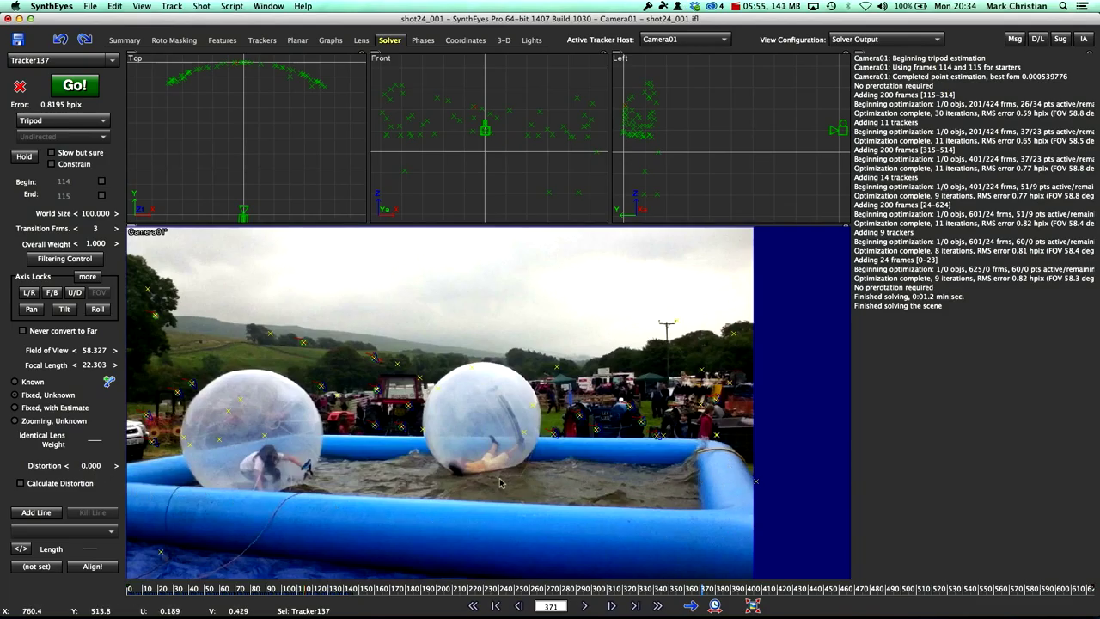
pyautogui.click(362, 41)
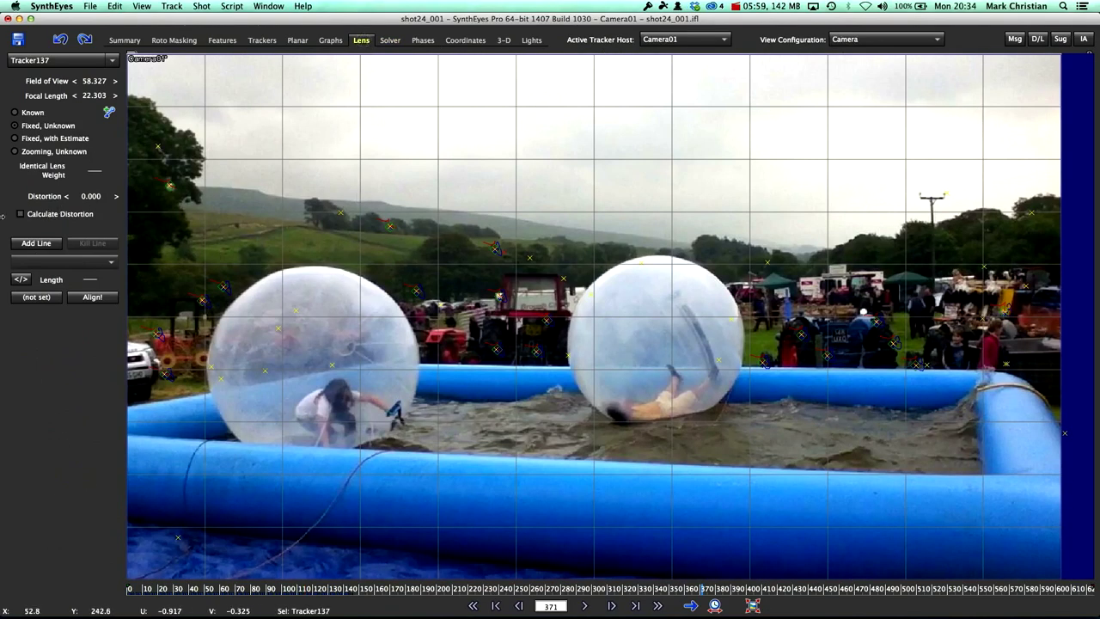
# Draw an alignment line along the near pool edge and constrain it On X Axis
pyautogui.click(37, 244)
pyautogui.moveTo(147, 442); pyautogui.dragTo(286, 445)
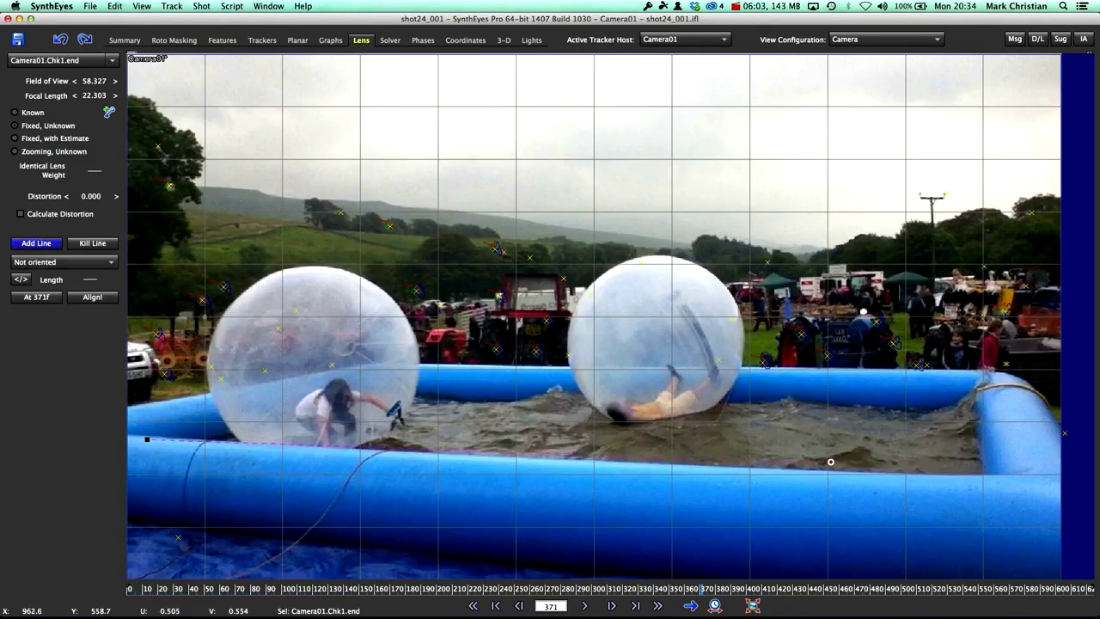
pyautogui.moveTo(830, 461); pyautogui.dragTo(918, 473)
pyautogui.rightClick(961, 478)
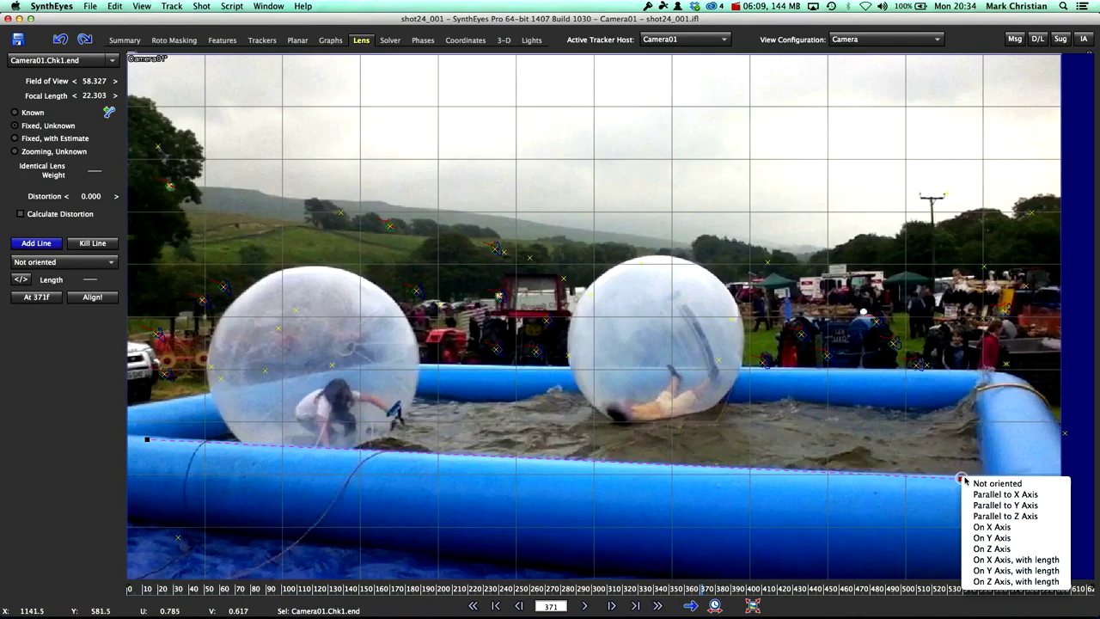
pyautogui.click(994, 525)
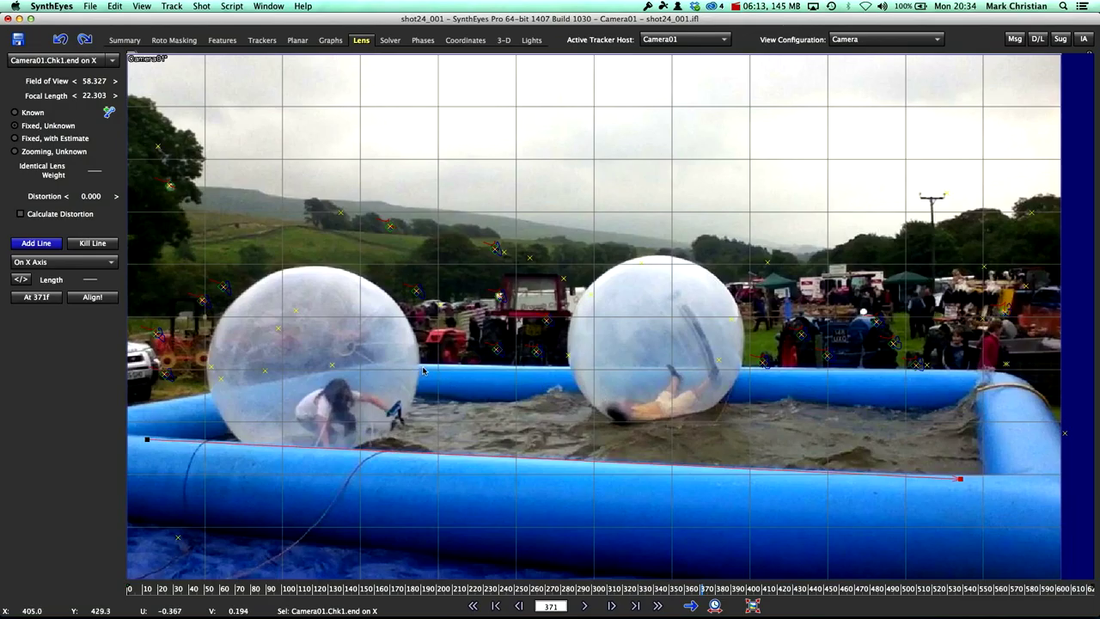
# Trace a second line along the far pool edge and set it Parallel to X Axis
pyautogui.moveTo(426, 368); pyautogui.dragTo(874, 369)
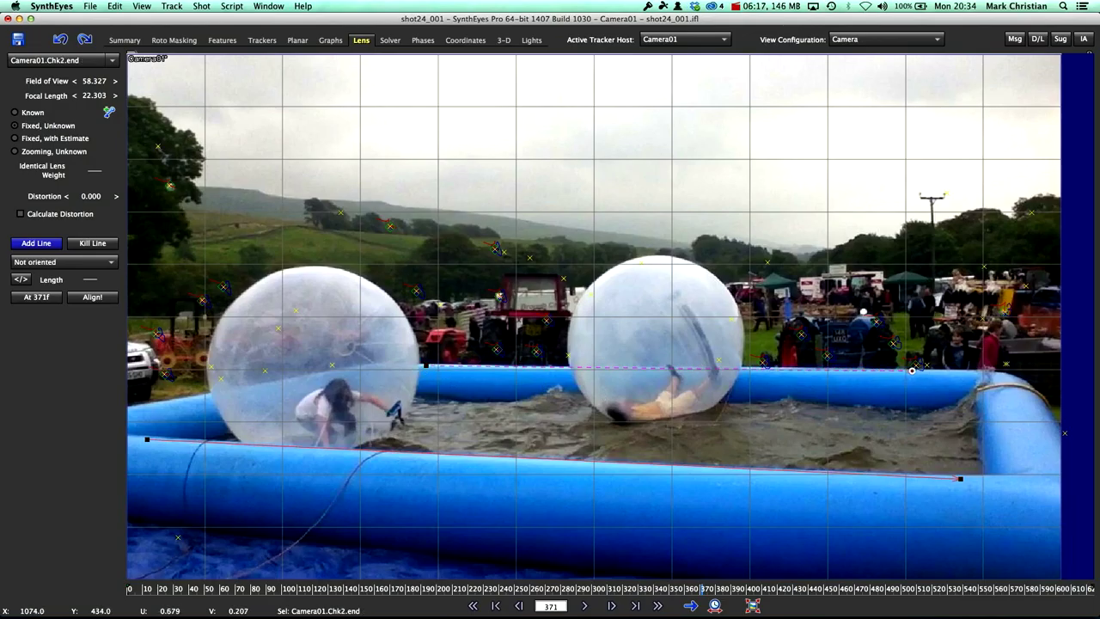
pyautogui.rightClick(912, 370)
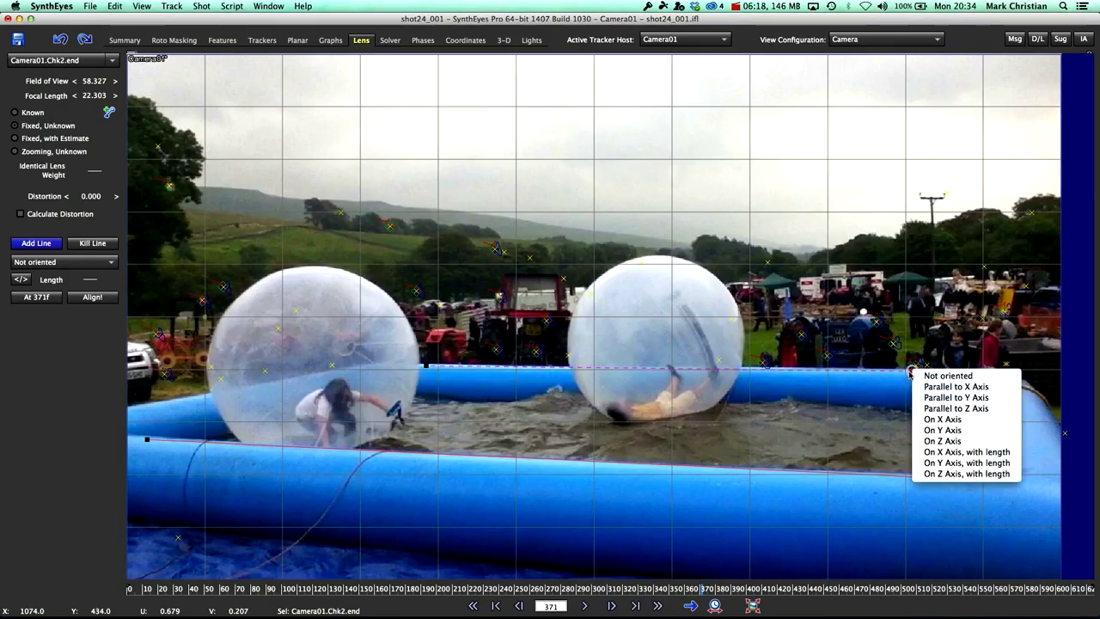
pyautogui.click(956, 388)
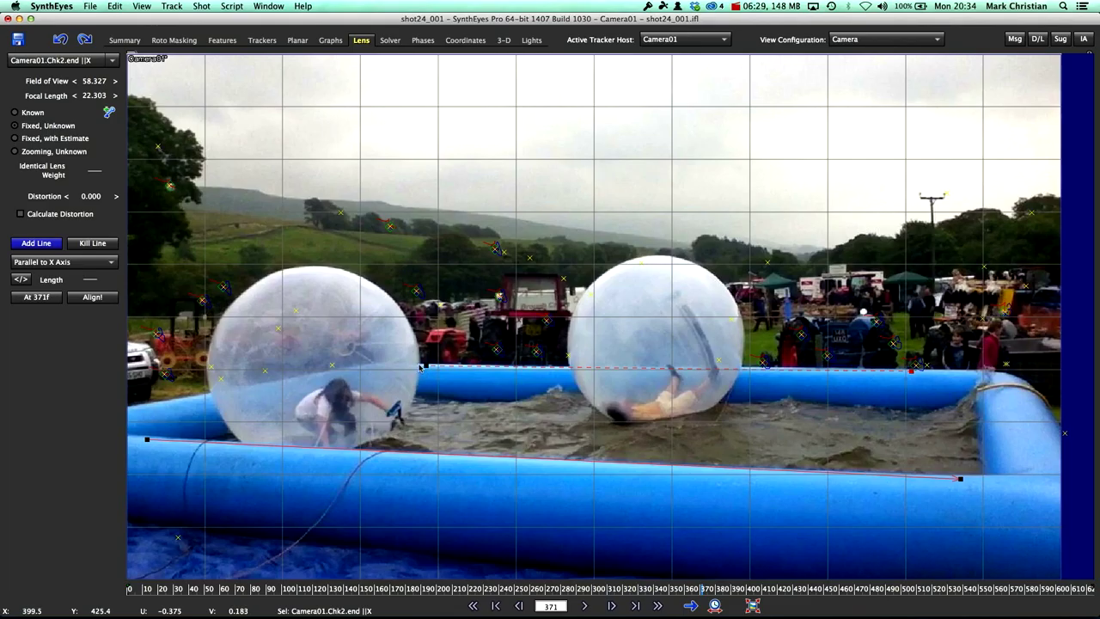
pyautogui.click(872, 38)
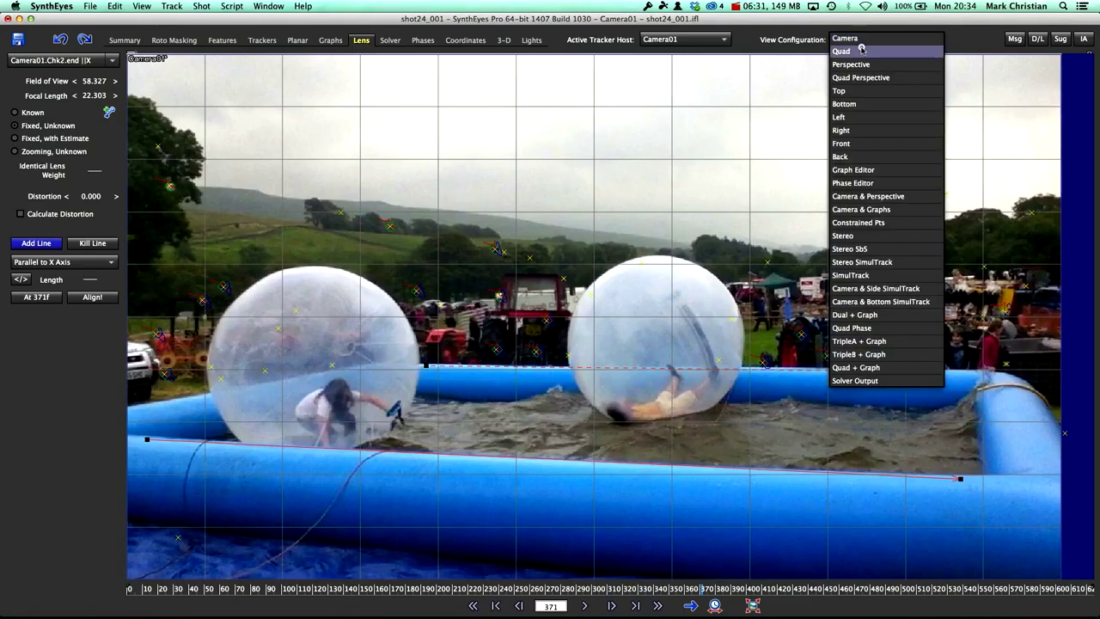
# Switch to Quad, set the scene Axis to Y Up (Max), then return to Camera view
pyautogui.click(860, 49)
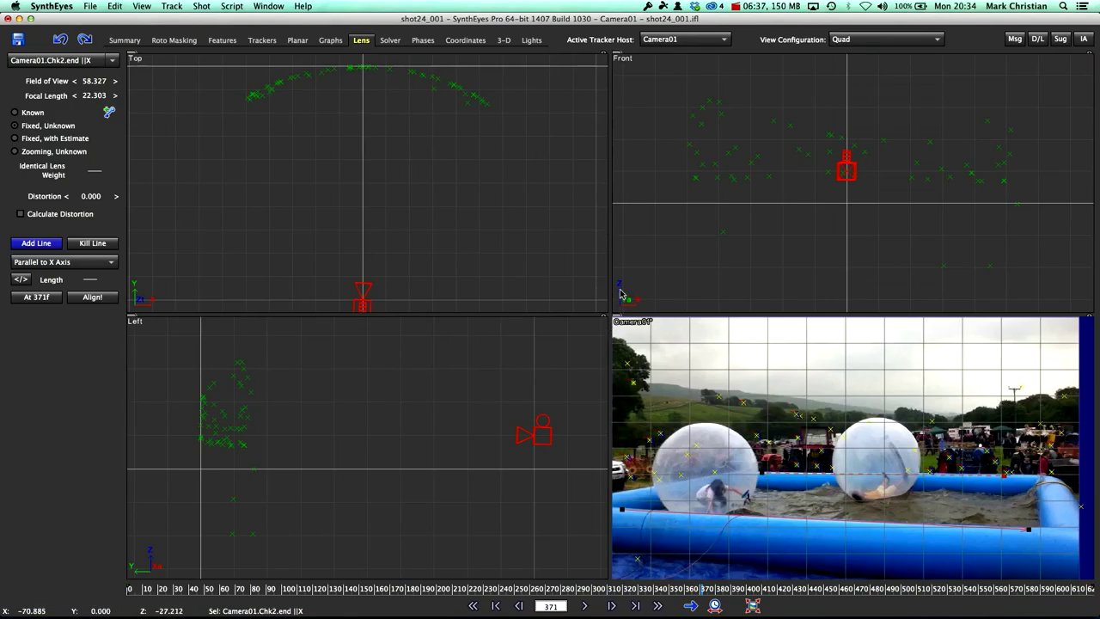
pyautogui.click(115, 7)
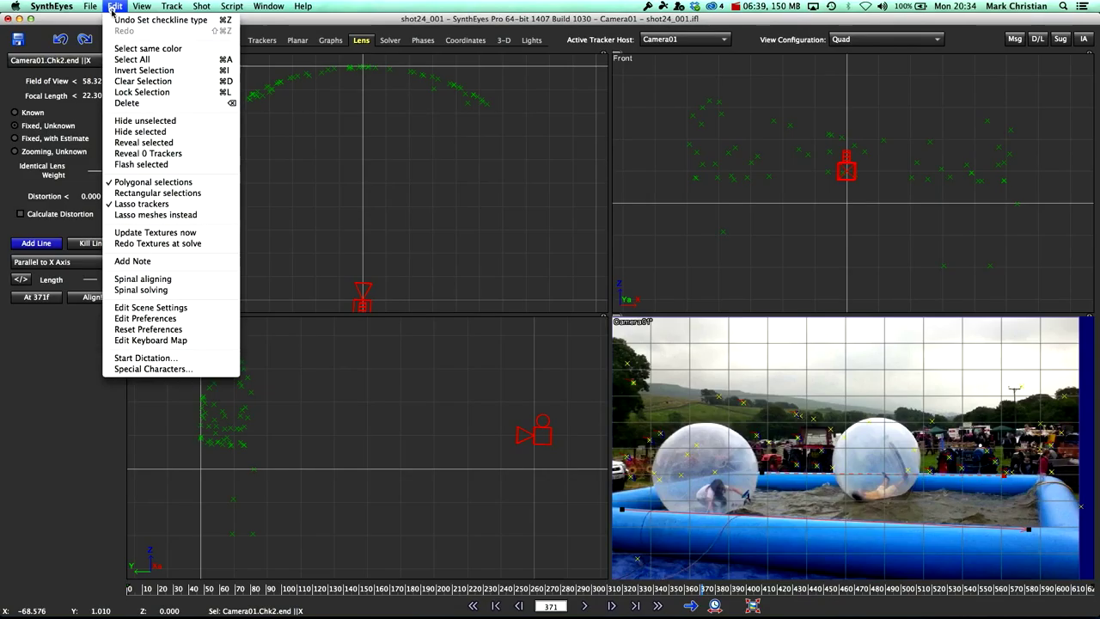
pyautogui.click(148, 308)
pyautogui.click(550, 216)
pyautogui.click(548, 222)
pyautogui.click(713, 194)
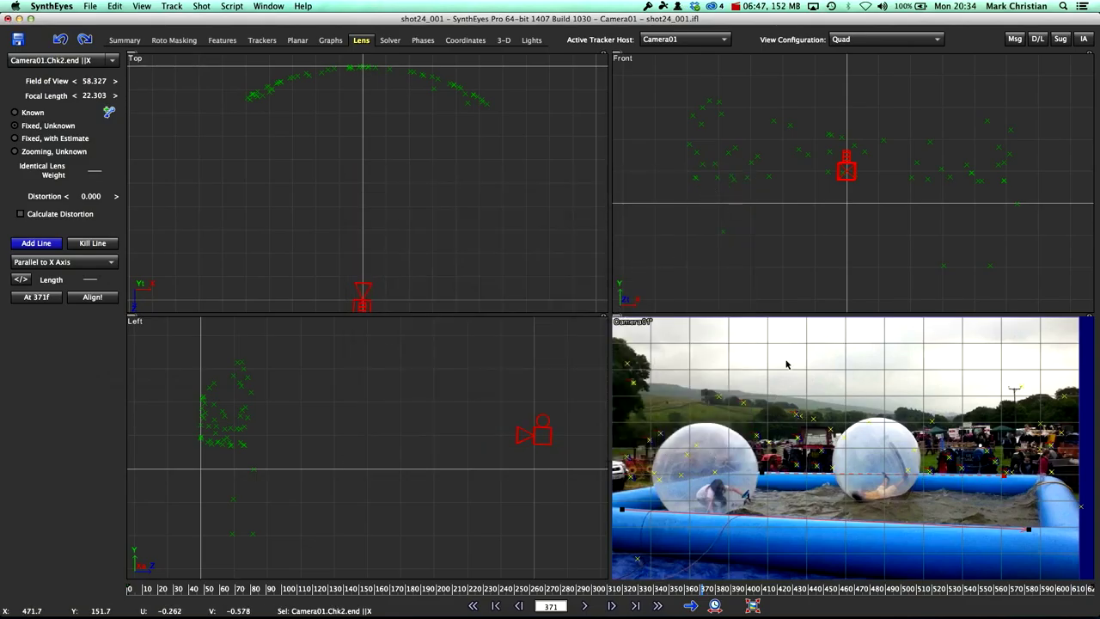
pyautogui.click(876, 39)
pyautogui.click(872, 49)
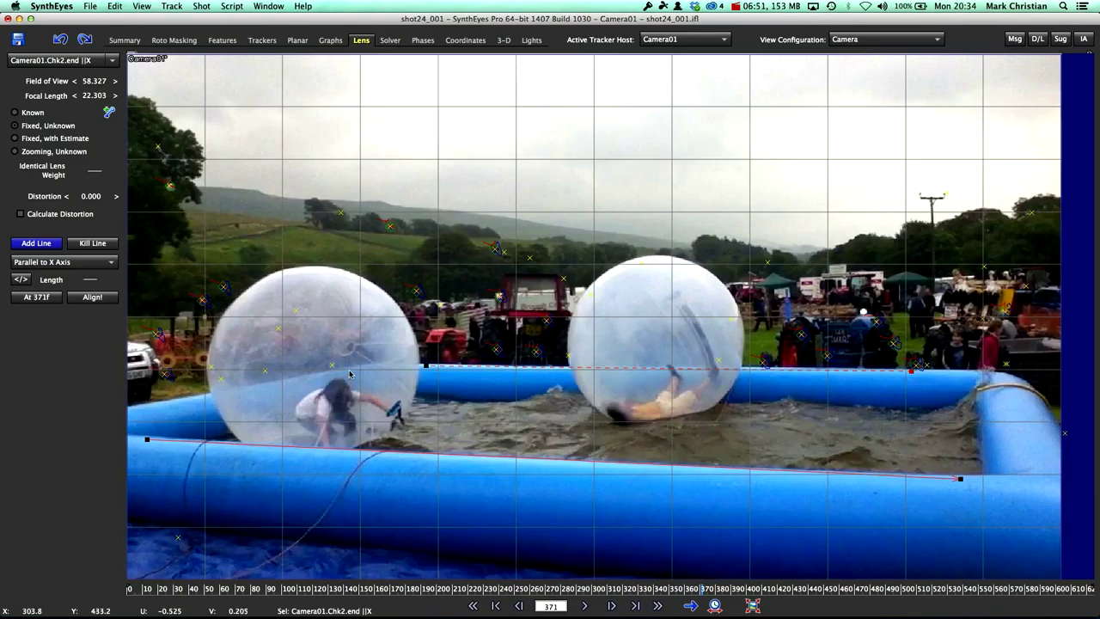
# Draw a left pool-edge line set On Z Axis, then delete it to redraw
pyautogui.moveTo(348, 369); pyautogui.dragTo(145, 400)
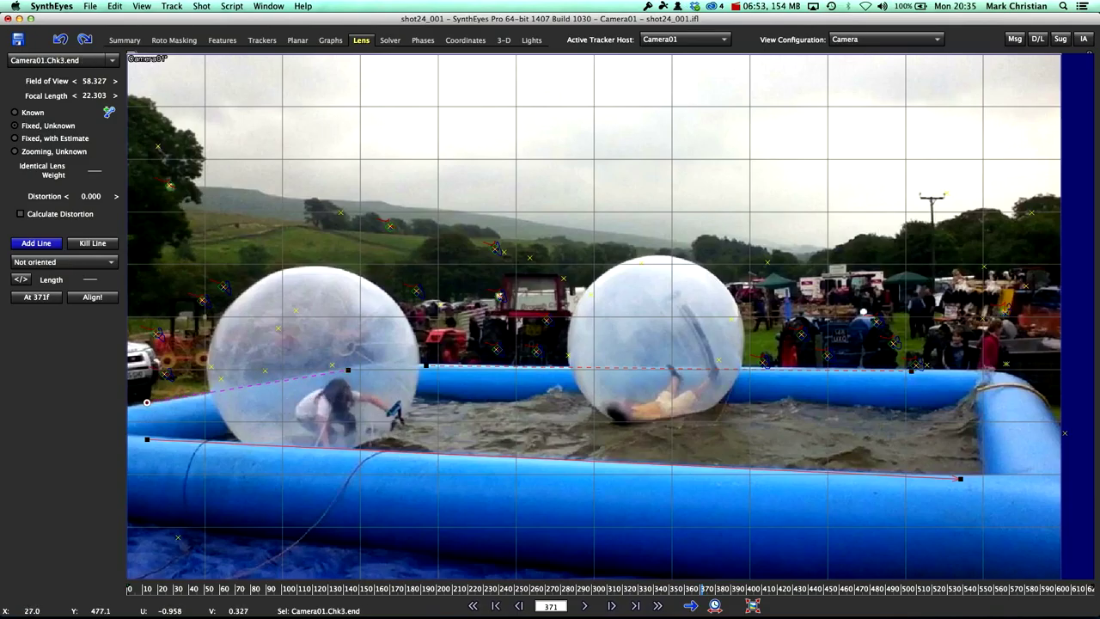
pyautogui.rightClick(147, 402)
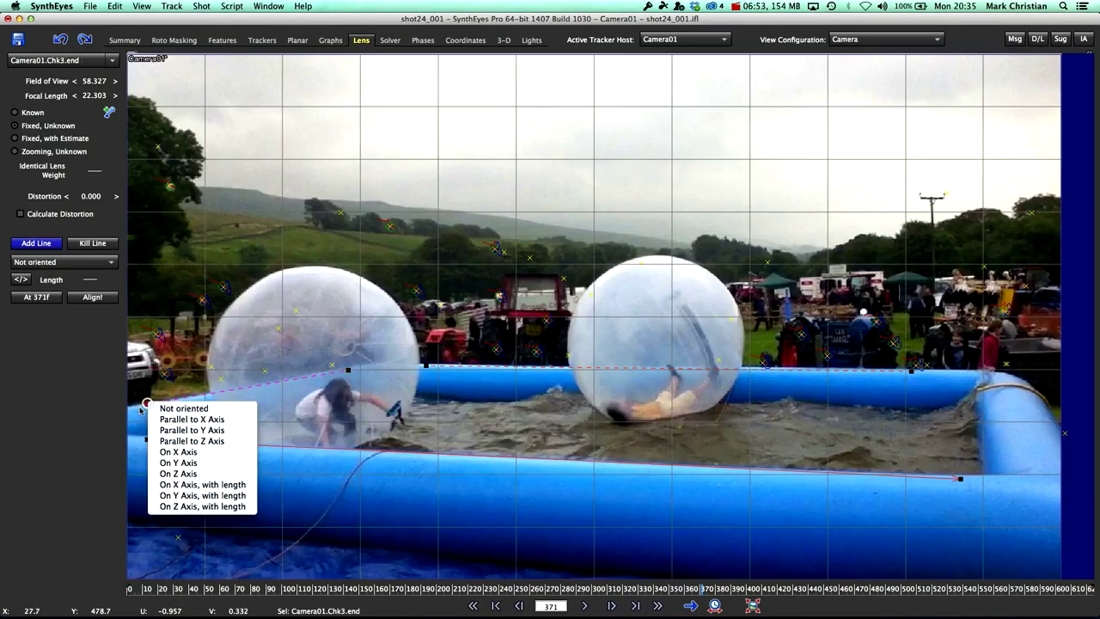
pyautogui.click(178, 473)
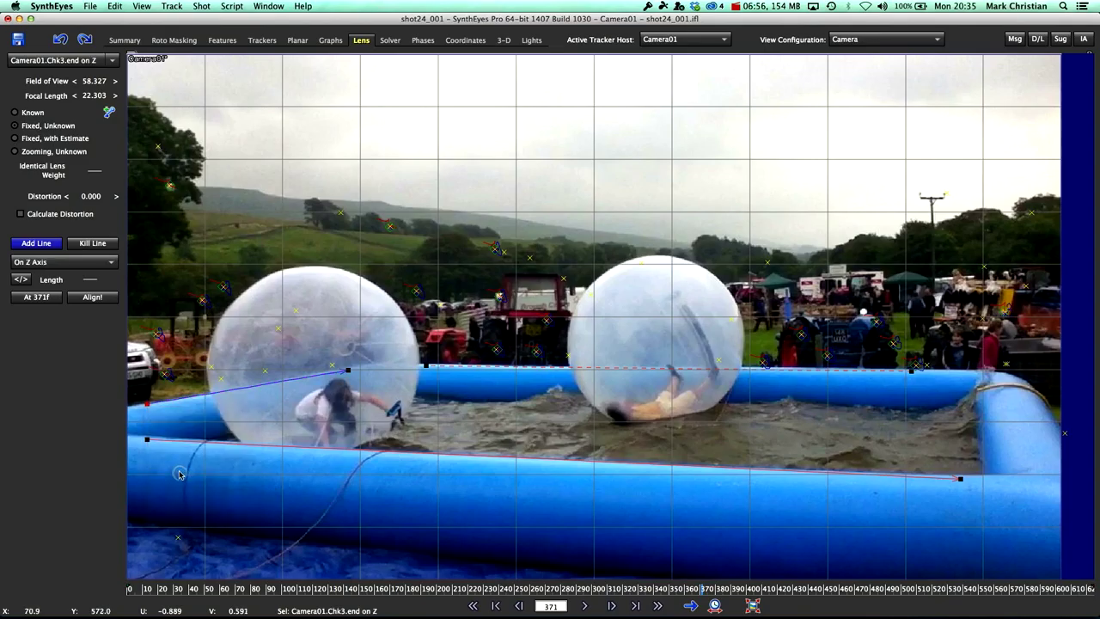
pyautogui.rightClick(177, 404)
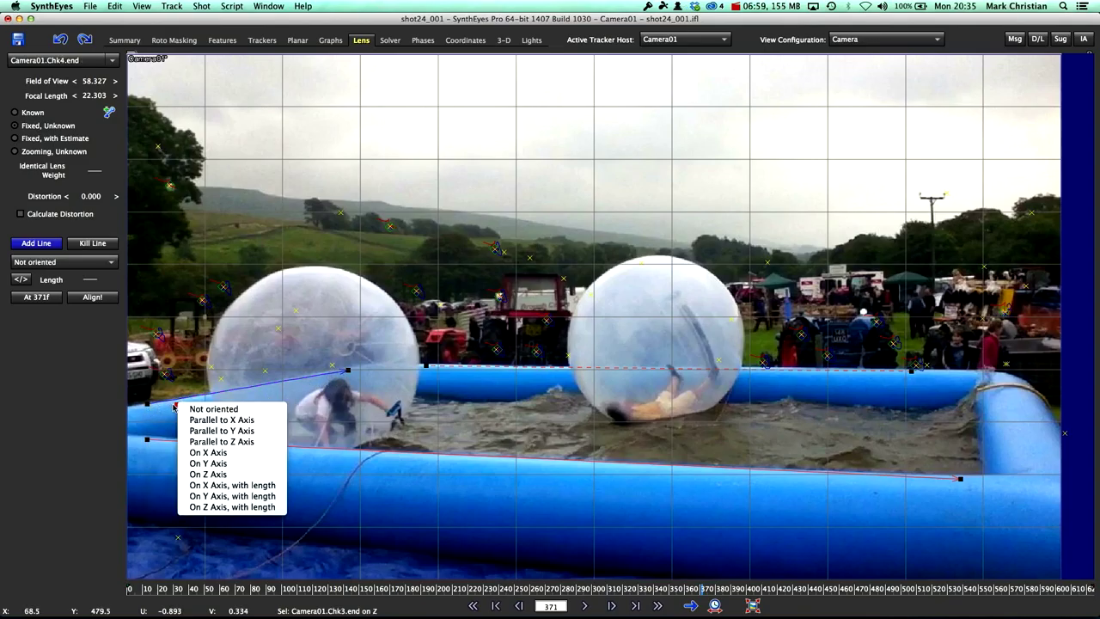
pyautogui.click(182, 409)
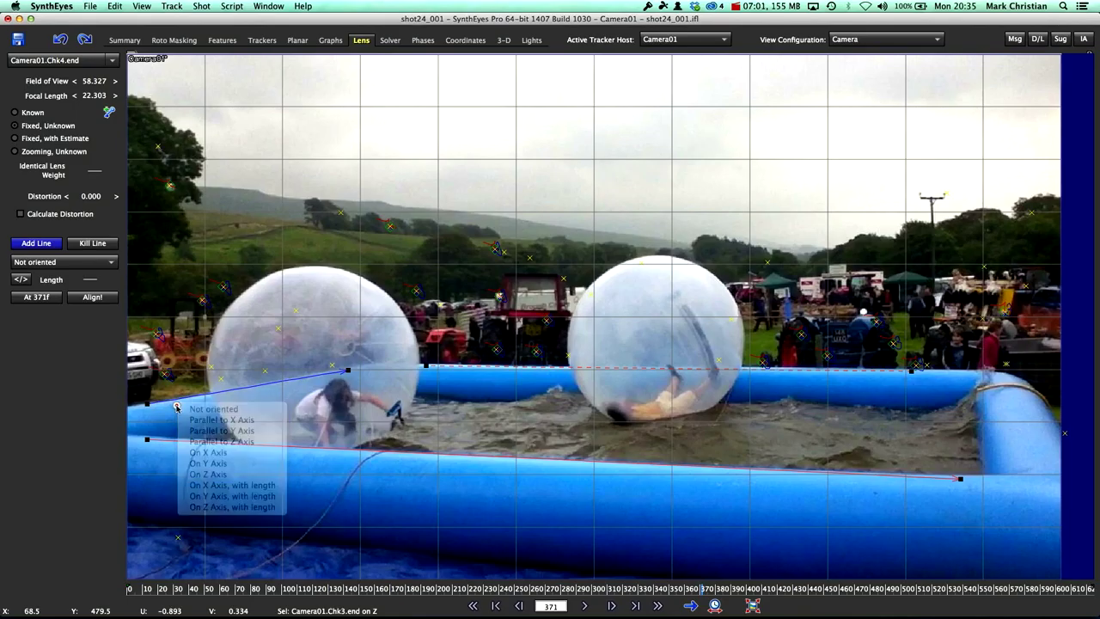
pyautogui.click(176, 407)
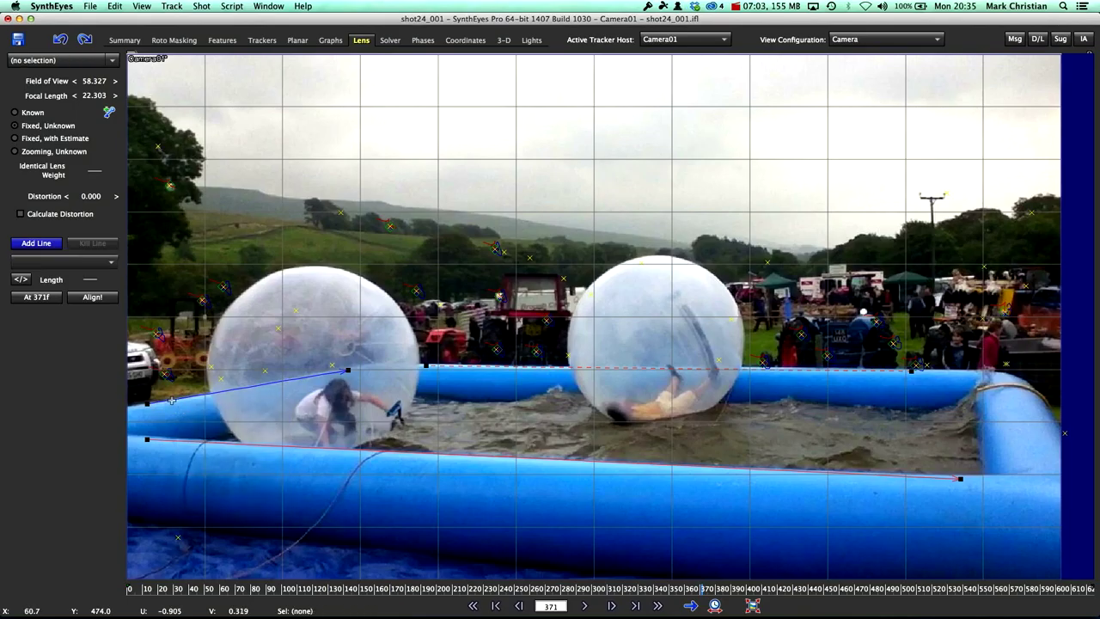
pyautogui.click(172, 400)
pyautogui.press('Delete')
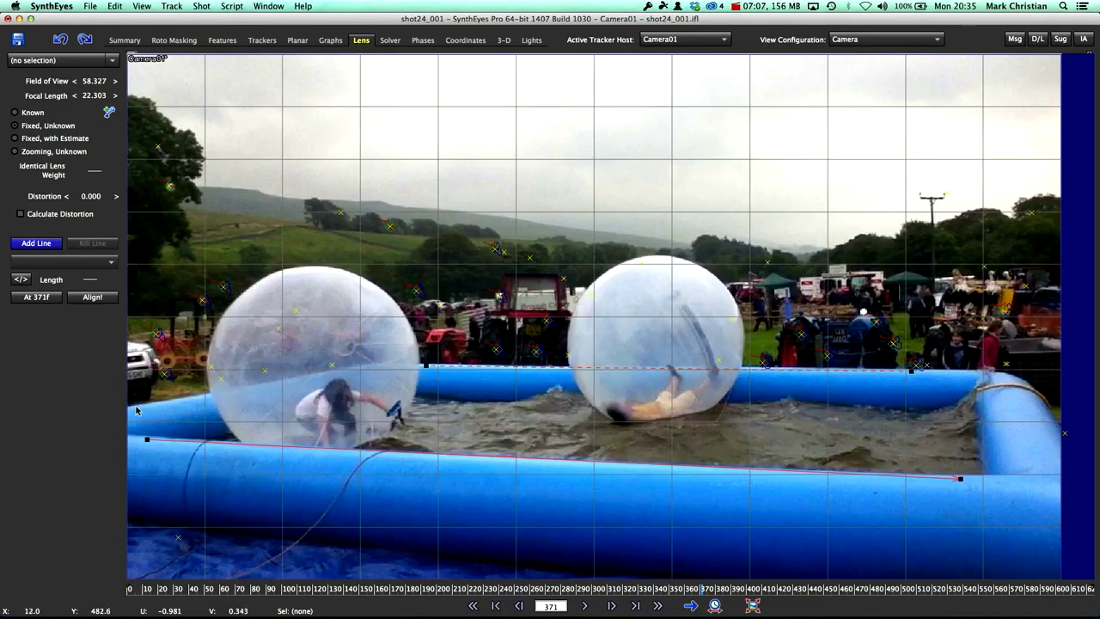
# Redraw the left-edge line On Z Axis, add a right-edge line Parallel to Z, and show Quad
pyautogui.moveTo(135, 408); pyautogui.dragTo(314, 377)
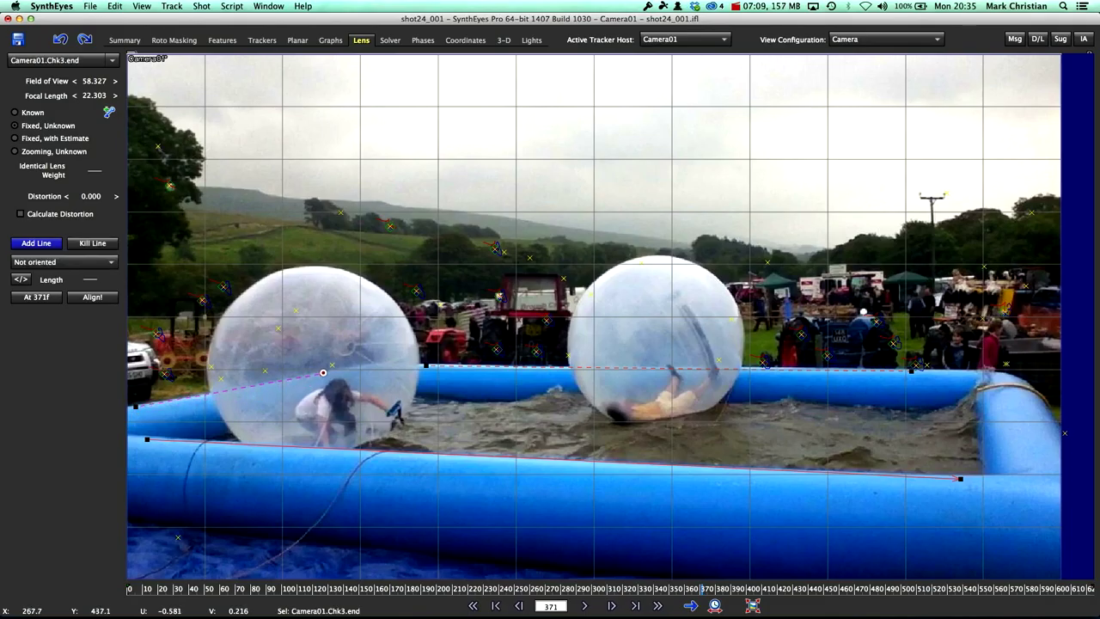
pyautogui.rightClick(323, 372)
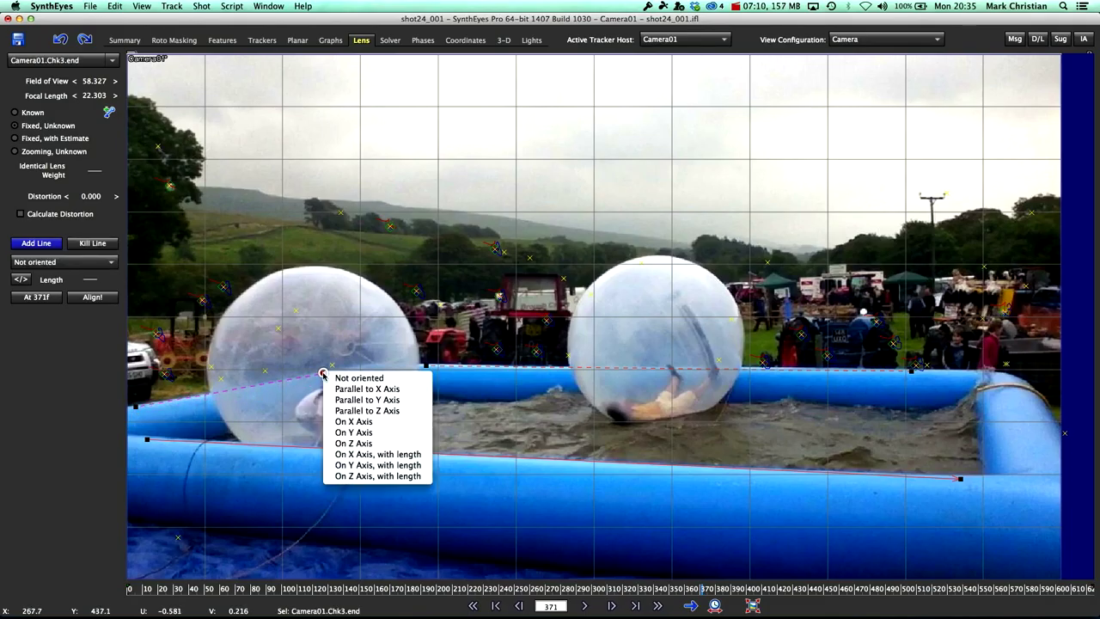
pyautogui.click(366, 443)
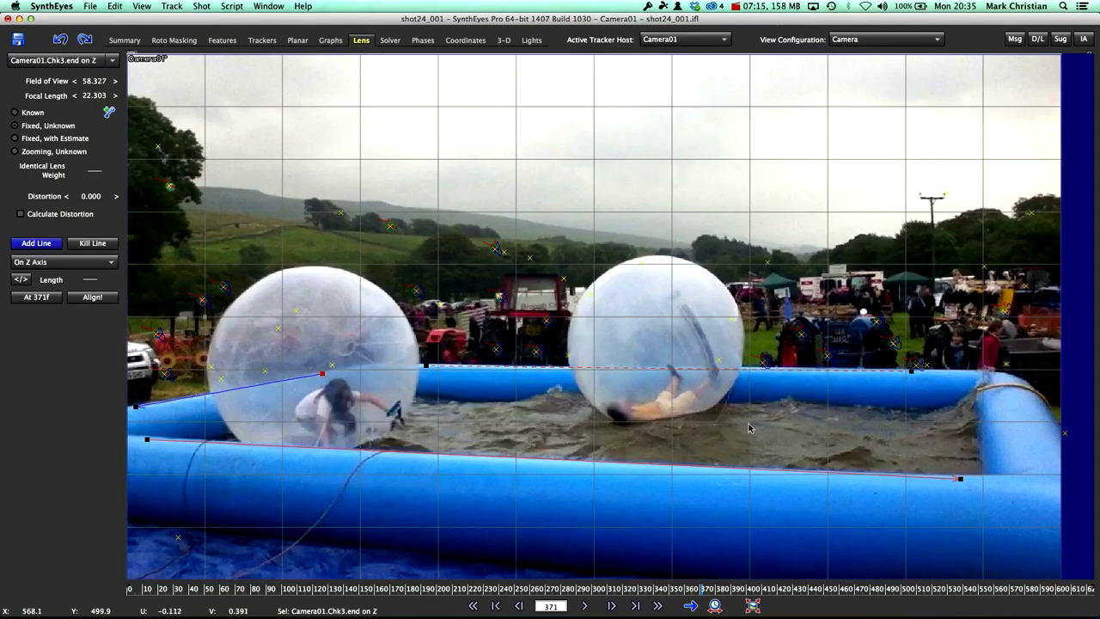
pyautogui.moveTo(1010, 389); pyautogui.dragTo(1045, 454)
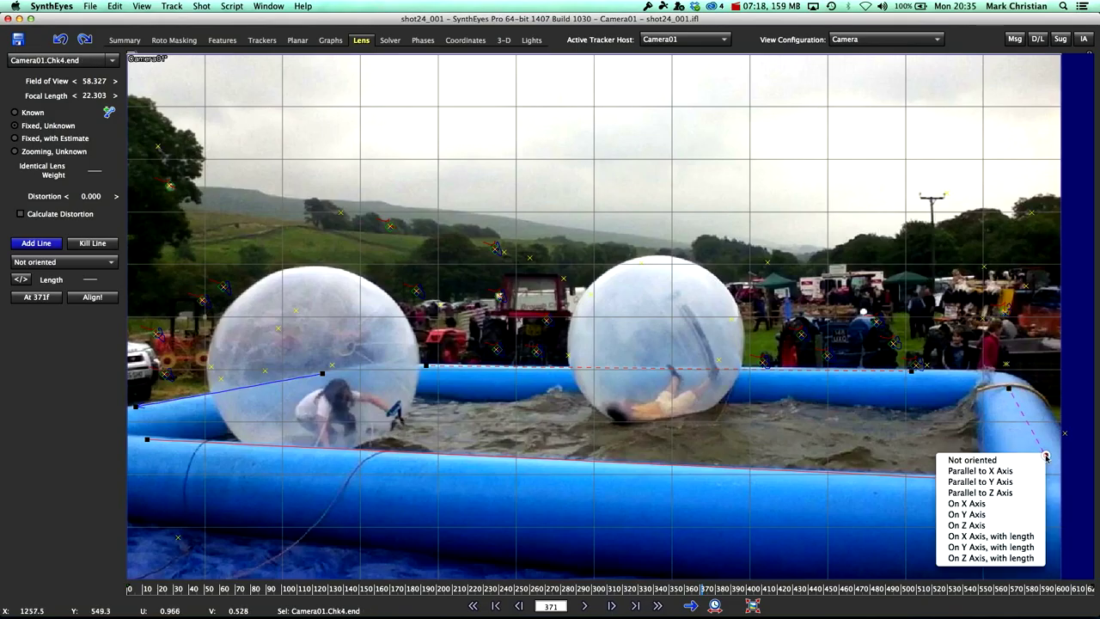
pyautogui.click(985, 493)
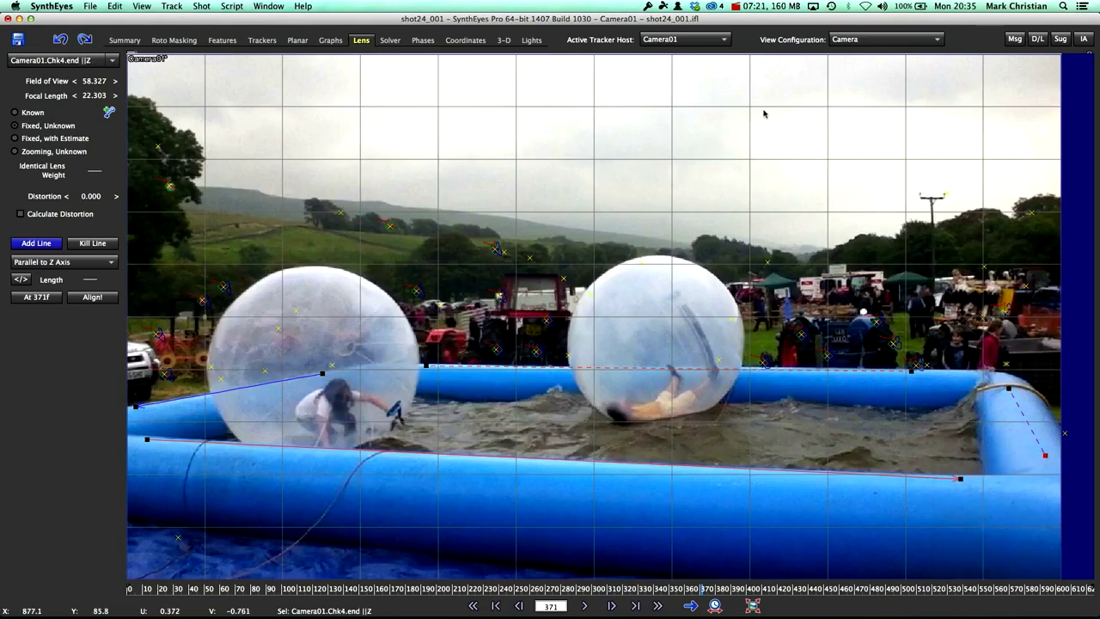
pyautogui.click(885, 39)
pyautogui.click(846, 53)
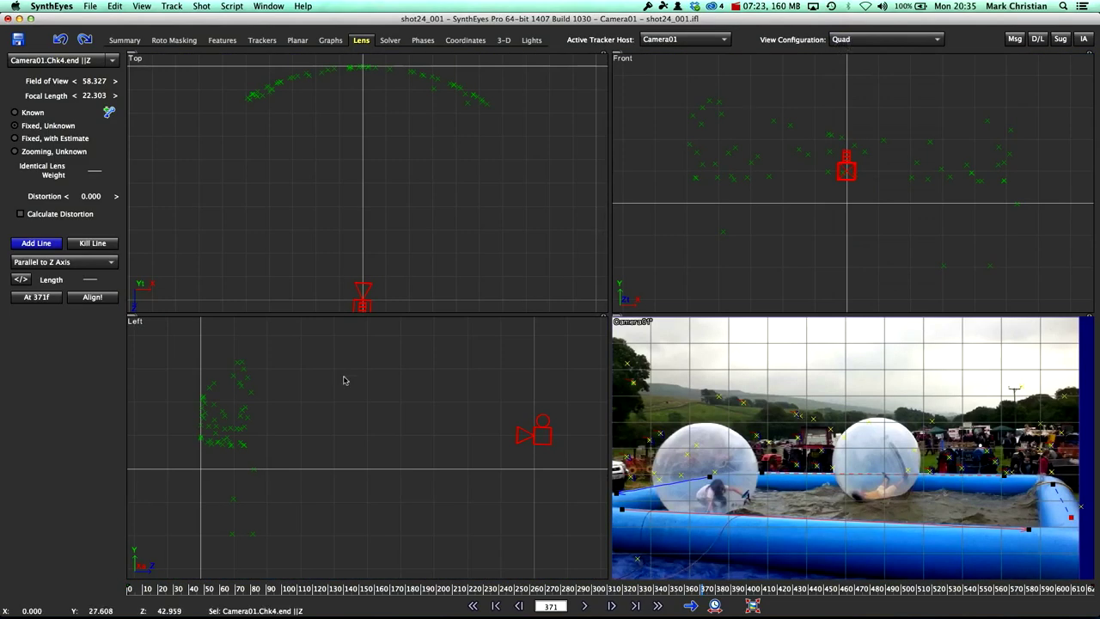
# Align the solved scene to the four pool-edge alignment lines
pyautogui.click(90, 297)
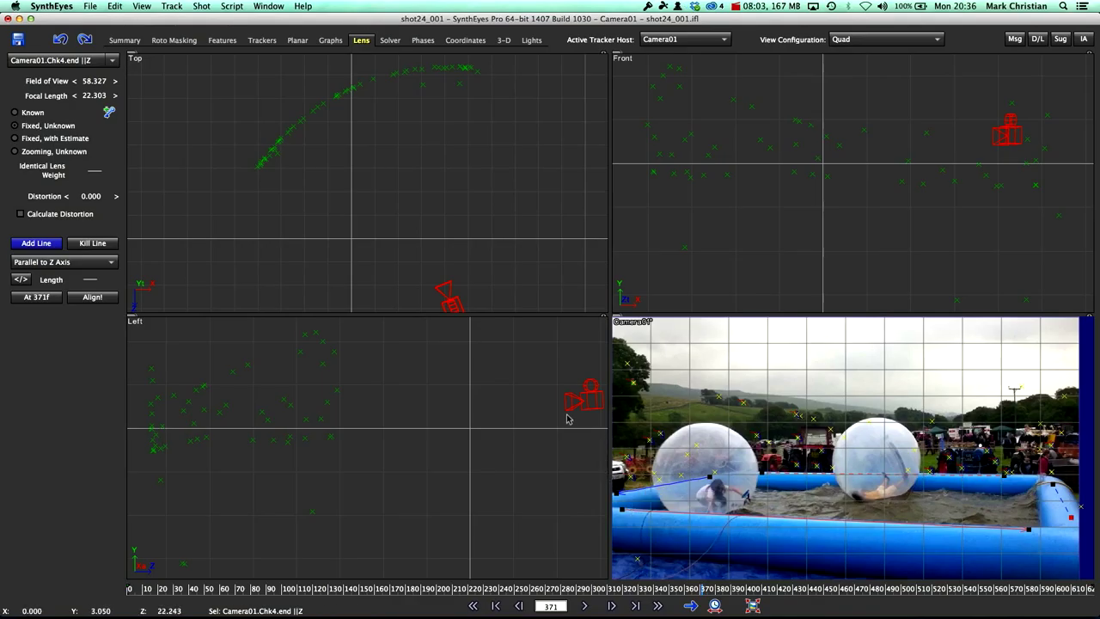
pyautogui.click(503, 40)
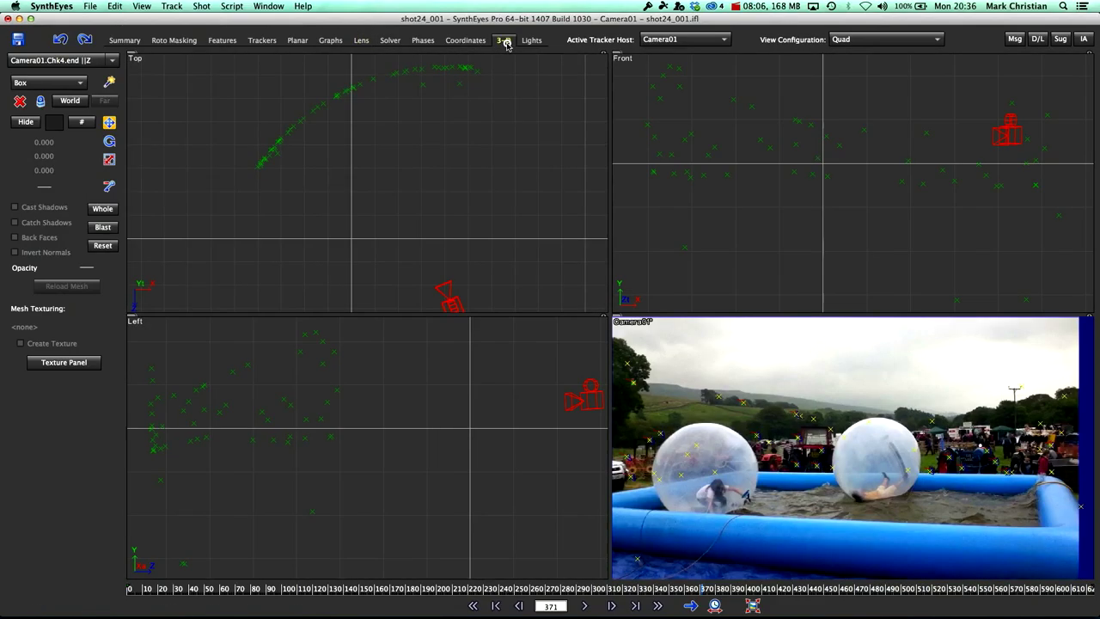
# Create Box01 in the Top view and set its size to 1 × 1 × 1
pyautogui.click(110, 82)
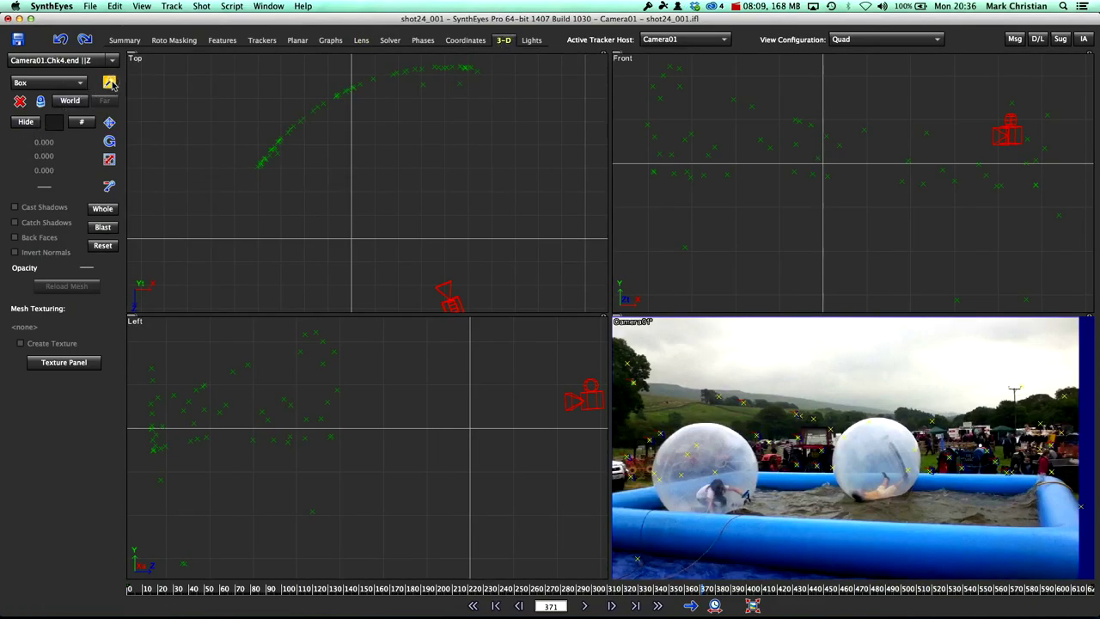
pyautogui.moveTo(355, 231); pyautogui.dragTo(366, 239)
pyautogui.click(364, 227)
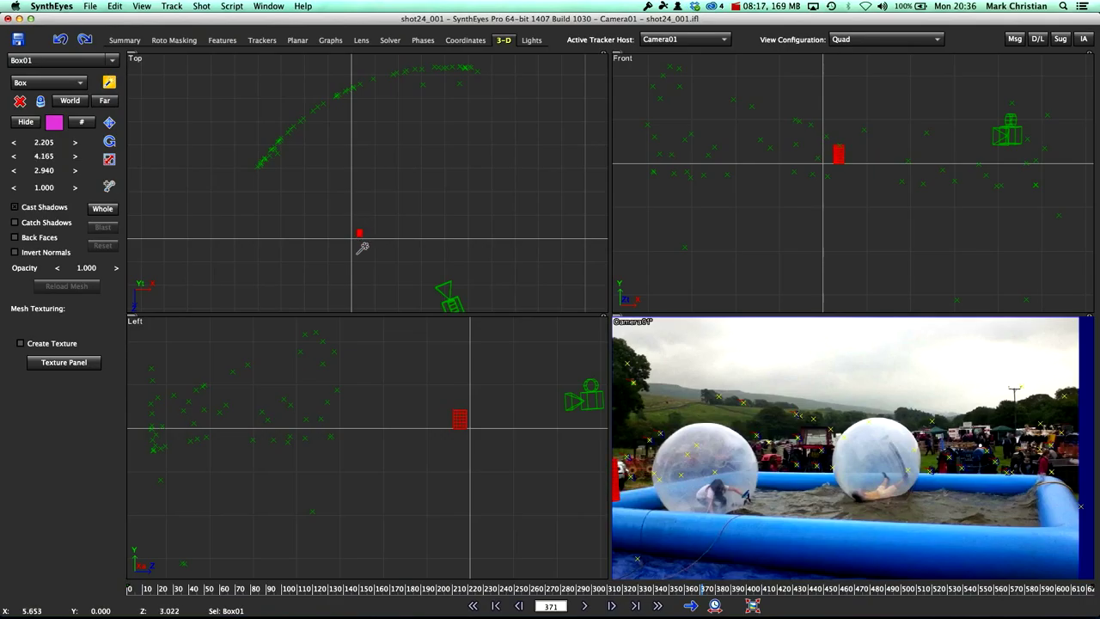
pyautogui.click(109, 162)
pyautogui.click(43, 141)
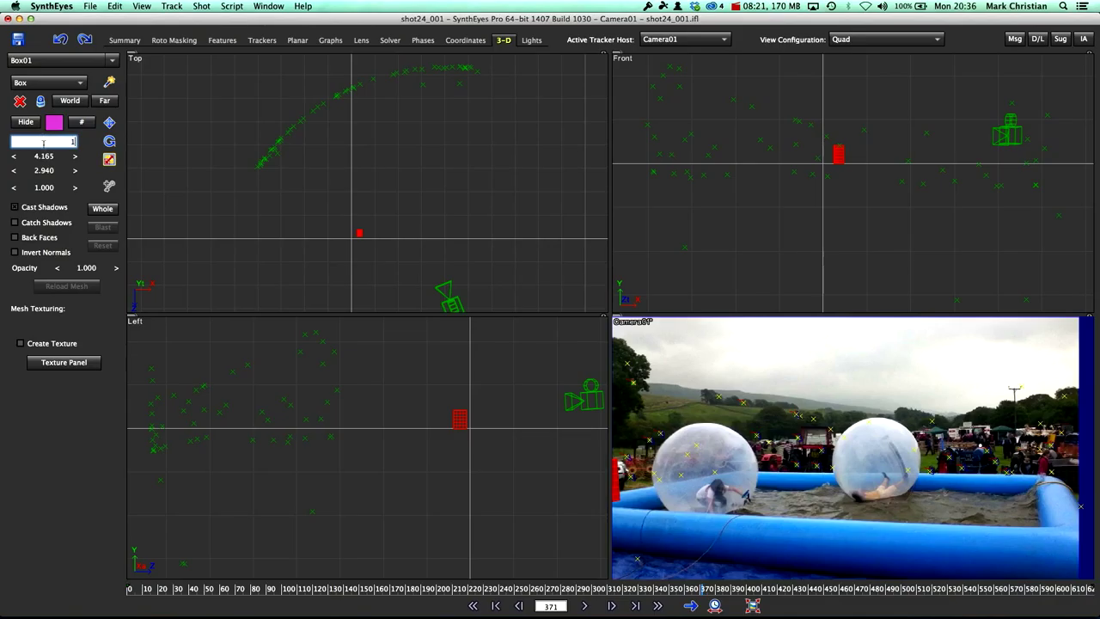
pyautogui.write('1')
pyautogui.click(42, 157)
pyautogui.write('1')
pyautogui.click(51, 170)
pyautogui.write('1')
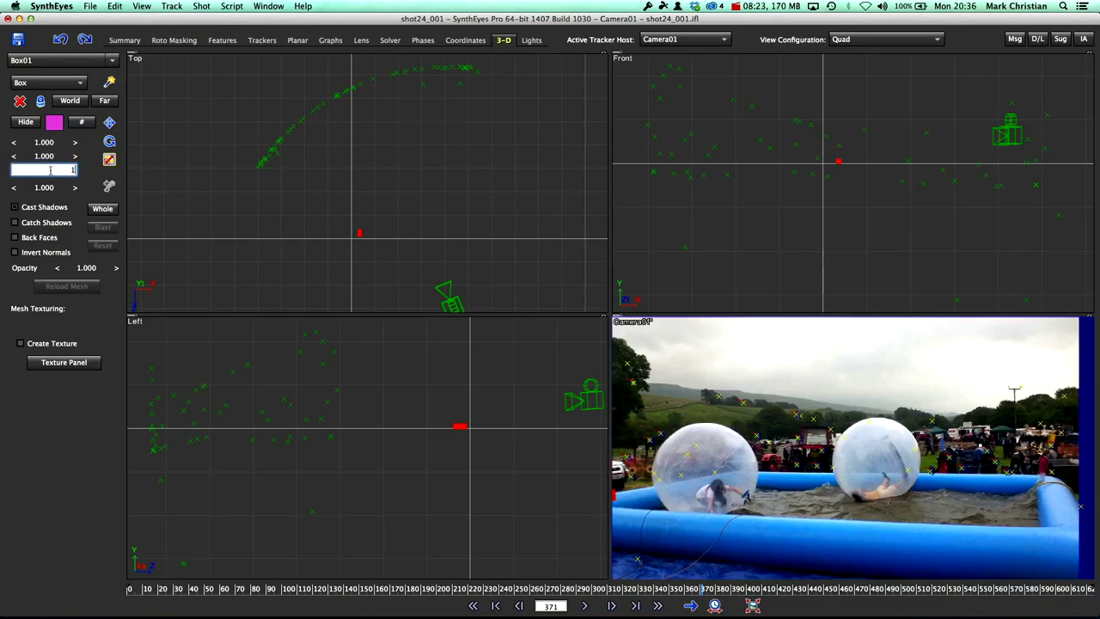
# Place Box01 at position 0, 0, 0, the scene origin
pyautogui.click(109, 122)
pyautogui.click(49, 142)
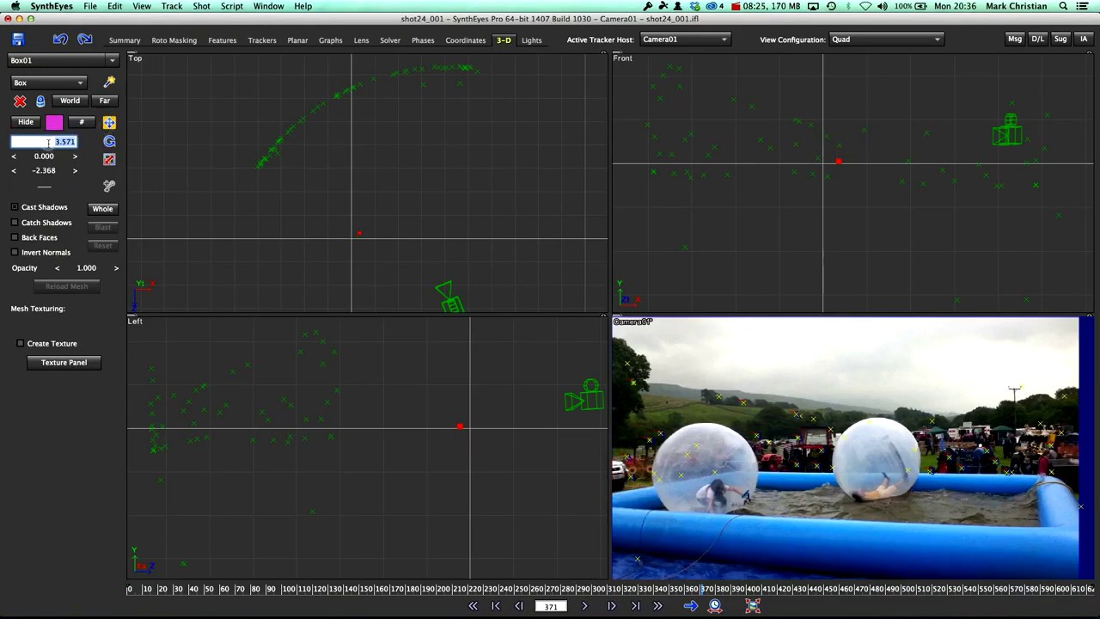
pyautogui.write('0')
pyautogui.click(42, 156)
pyautogui.write('0')
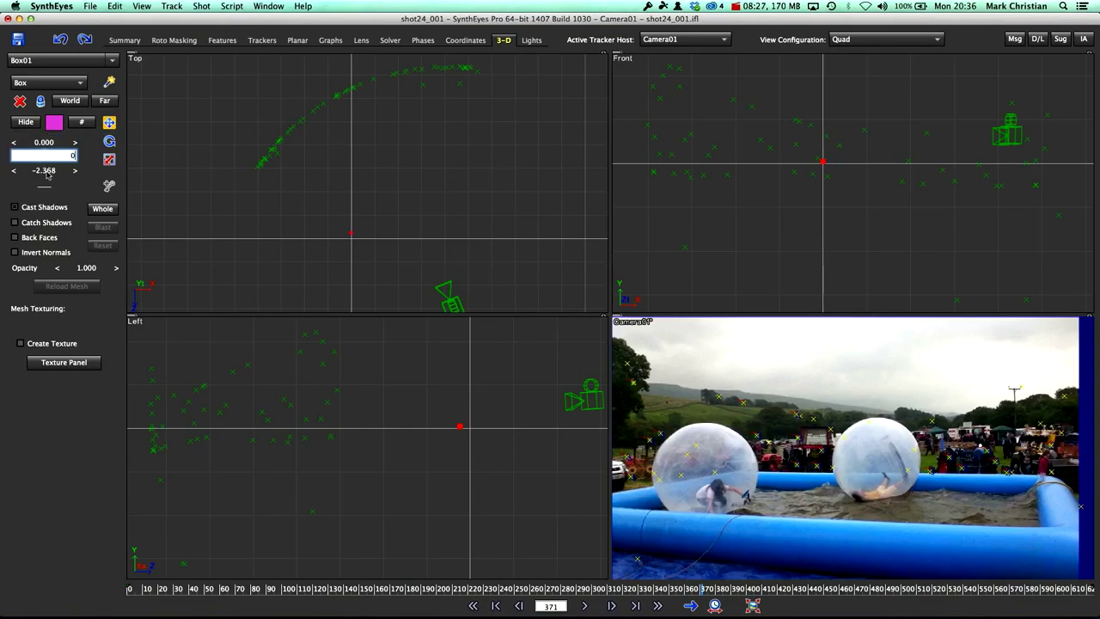
pyautogui.click(47, 170)
pyautogui.write('0')
pyautogui.press('Return')
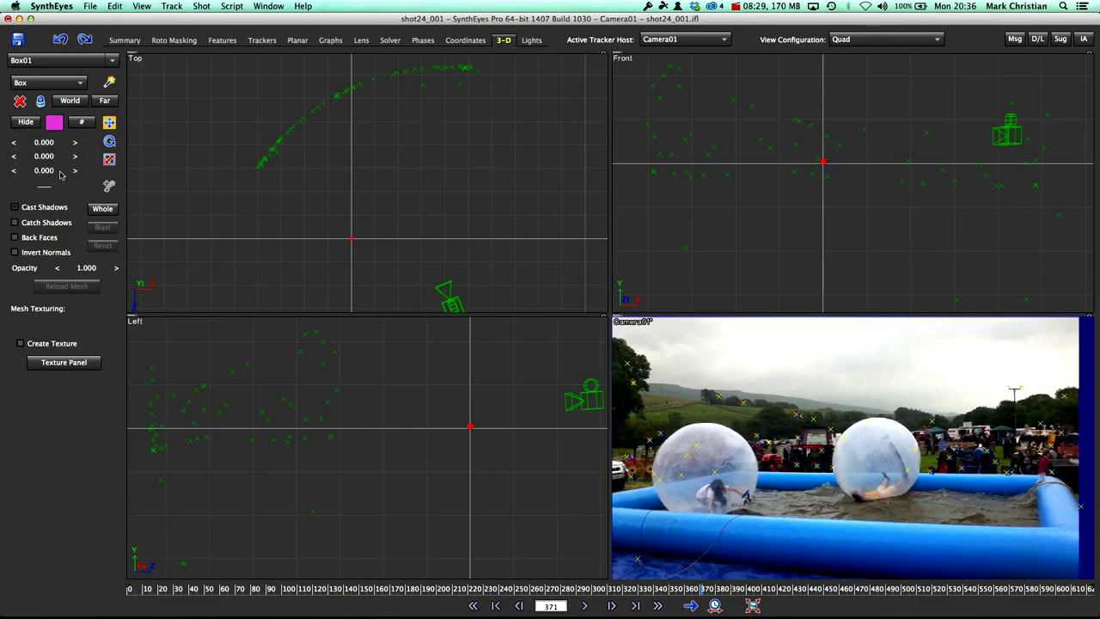
pyautogui.scroll(5, 478, 440)
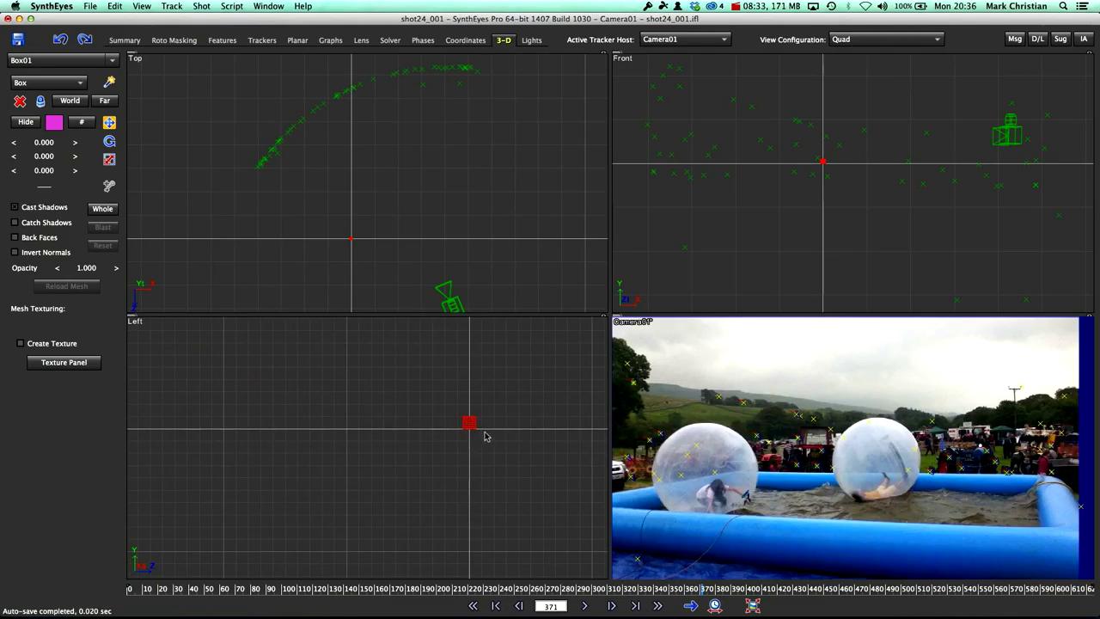
pyautogui.scroll(-5, 484, 436)
pyautogui.scroll(5, 483, 435)
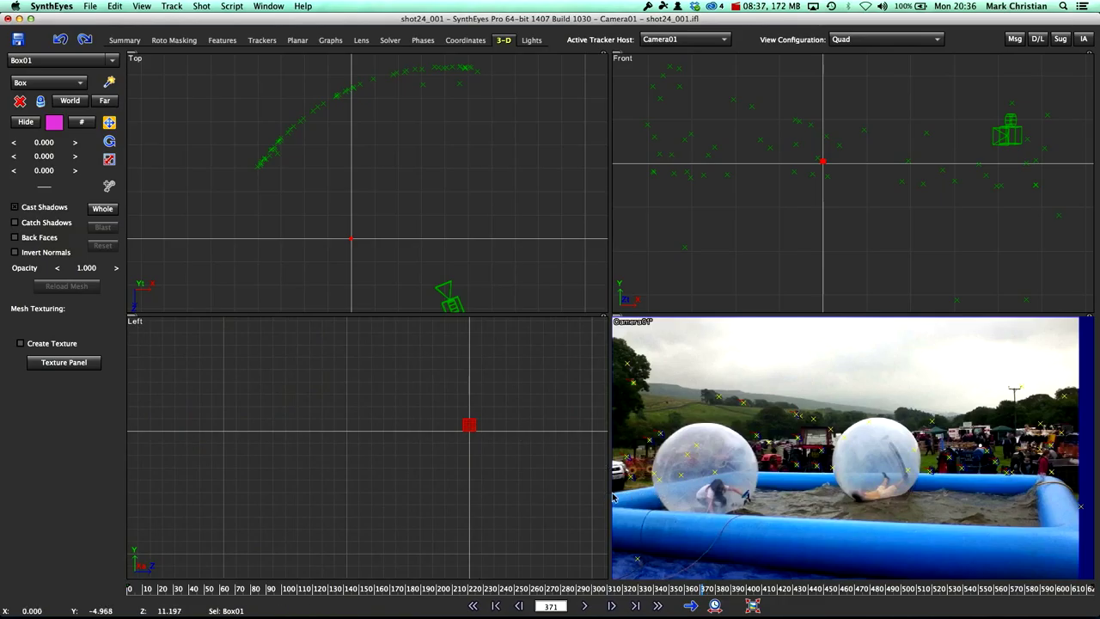
pyautogui.scroll(-3, 624, 497)
pyautogui.scroll(2, 625, 497)
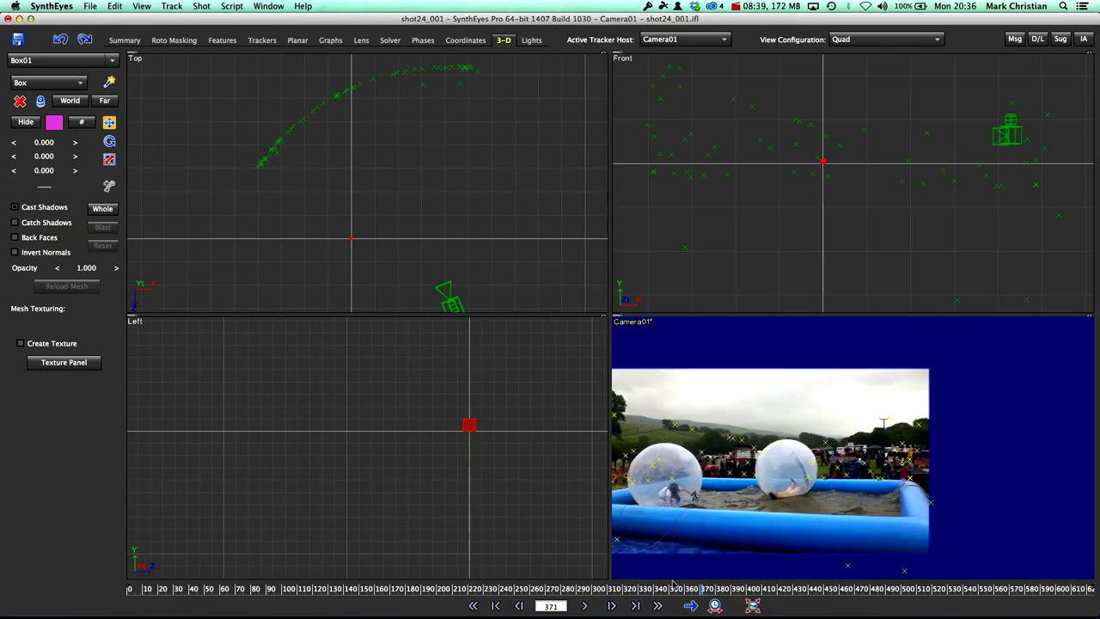
# Scrub back to frame 135 and confirm Box01 stays by the pool's near-left corner
pyautogui.moveTo(705, 590); pyautogui.dragTo(755, 593)
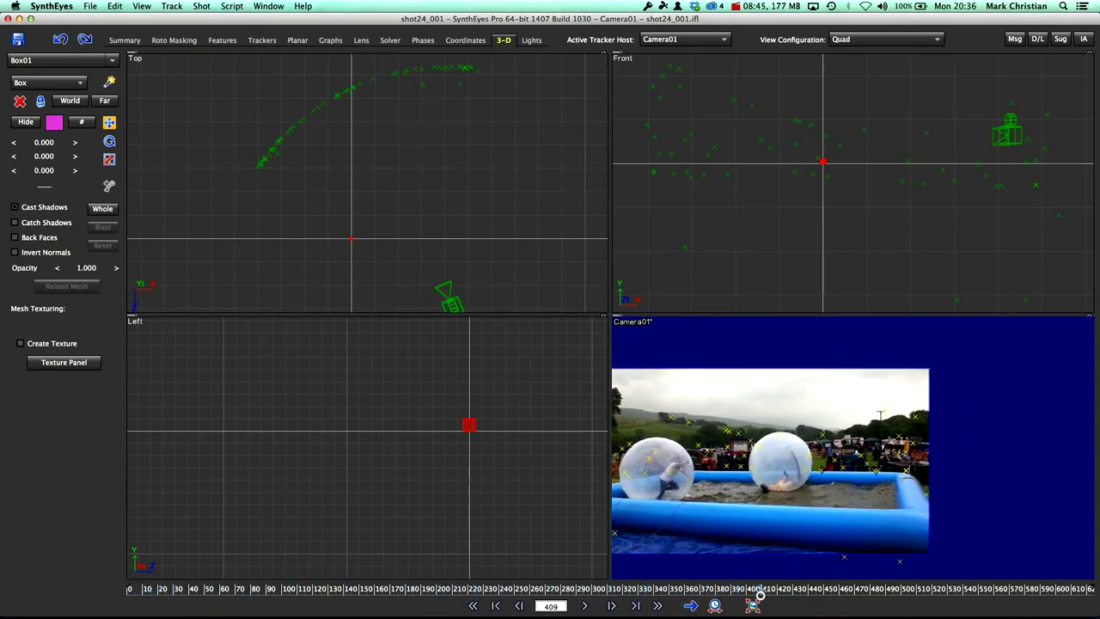
pyautogui.moveTo(739, 491); pyautogui.dragTo(810, 478, button='middle')
pyautogui.moveTo(760, 590); pyautogui.dragTo(337, 589)
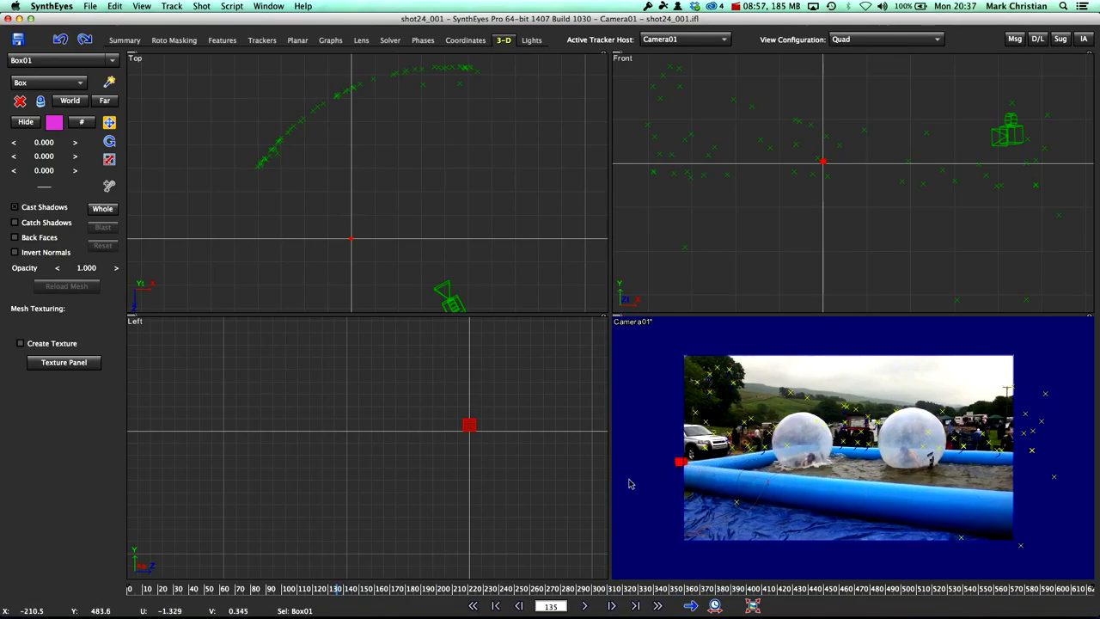
# Create a second box, Box02, in the Top view sized 1 × 1 × 1
pyautogui.click(109, 81)
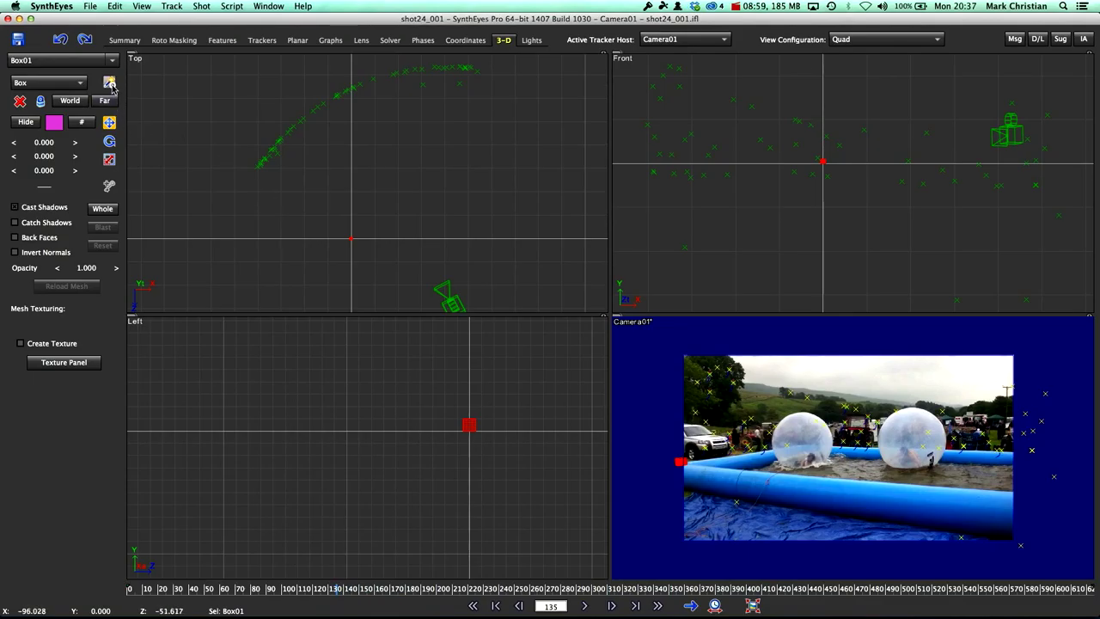
pyautogui.click(363, 157)
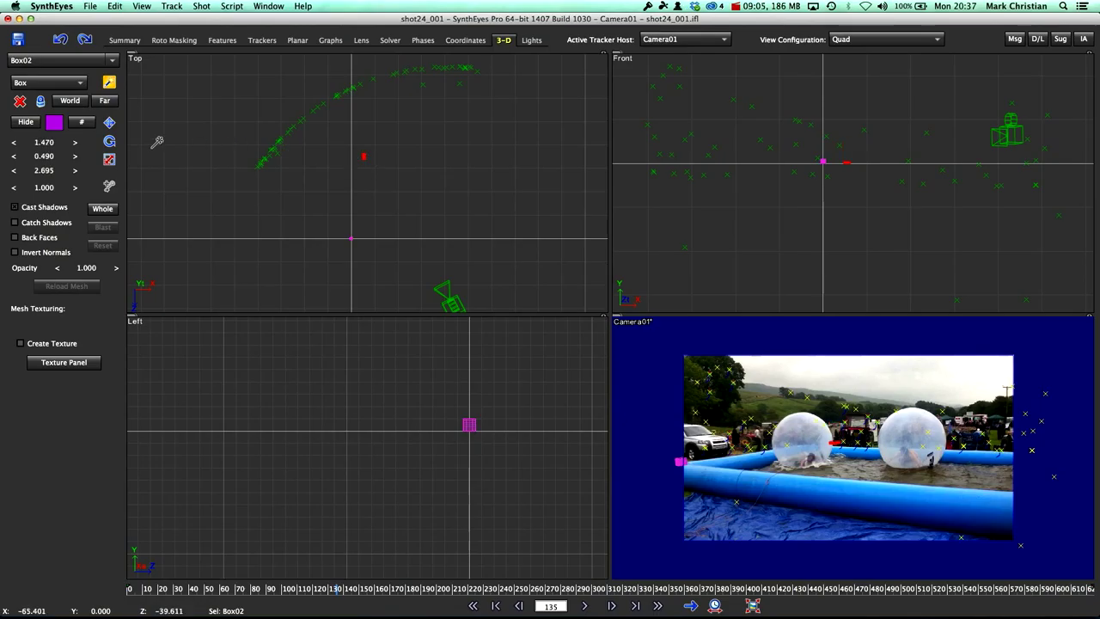
pyautogui.click(109, 158)
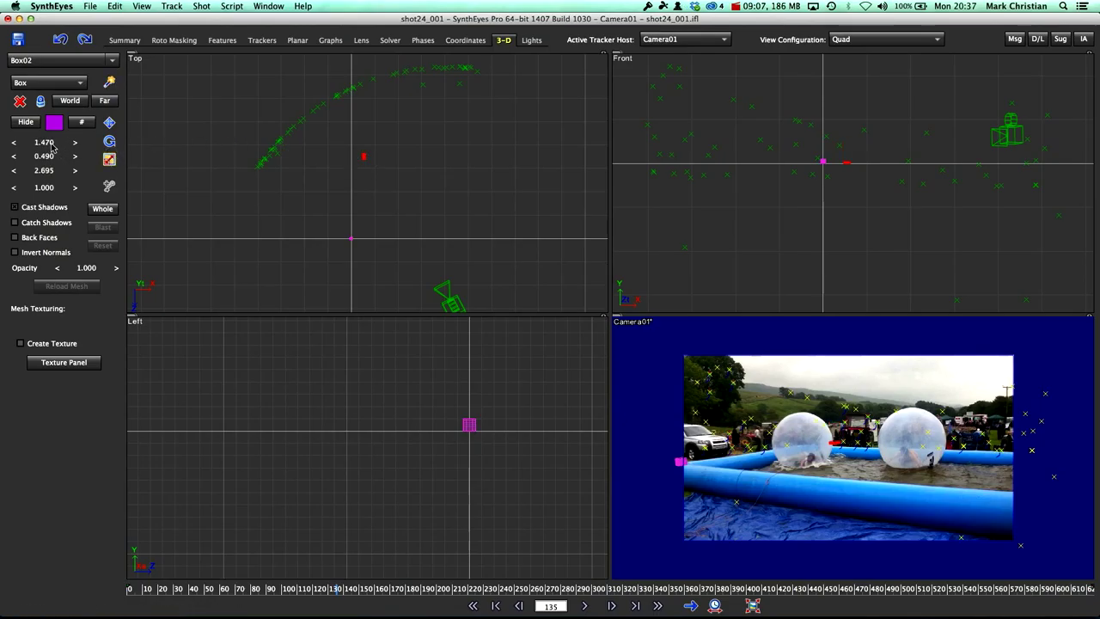
pyautogui.doubleClick(52, 143)
pyautogui.write('1')
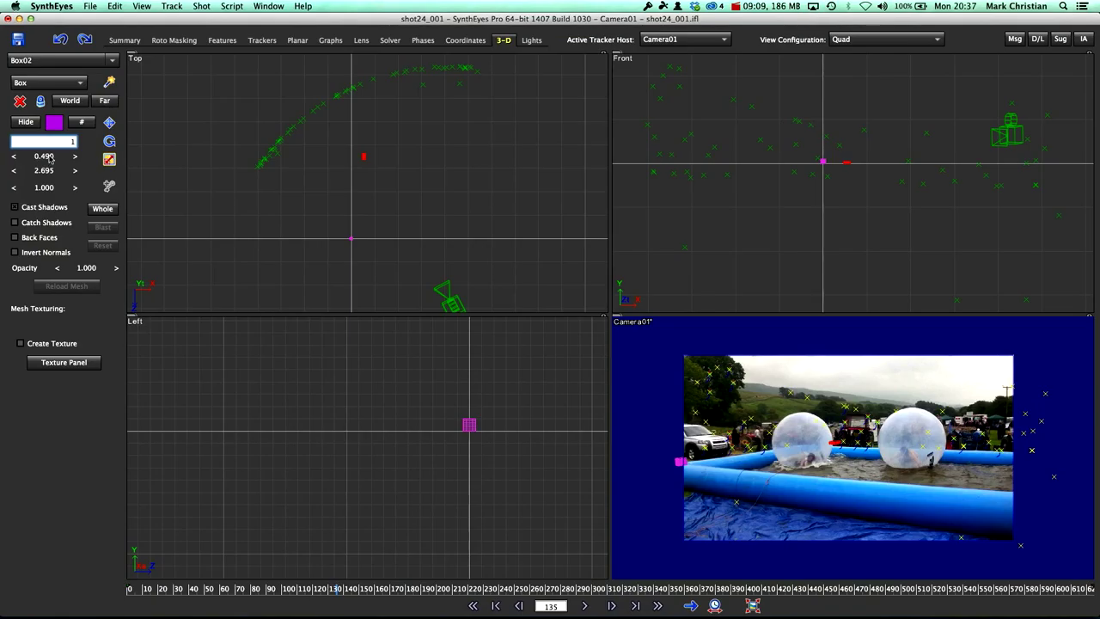
pyautogui.doubleClick(49, 157)
pyautogui.write('1')
pyautogui.press('Tab')
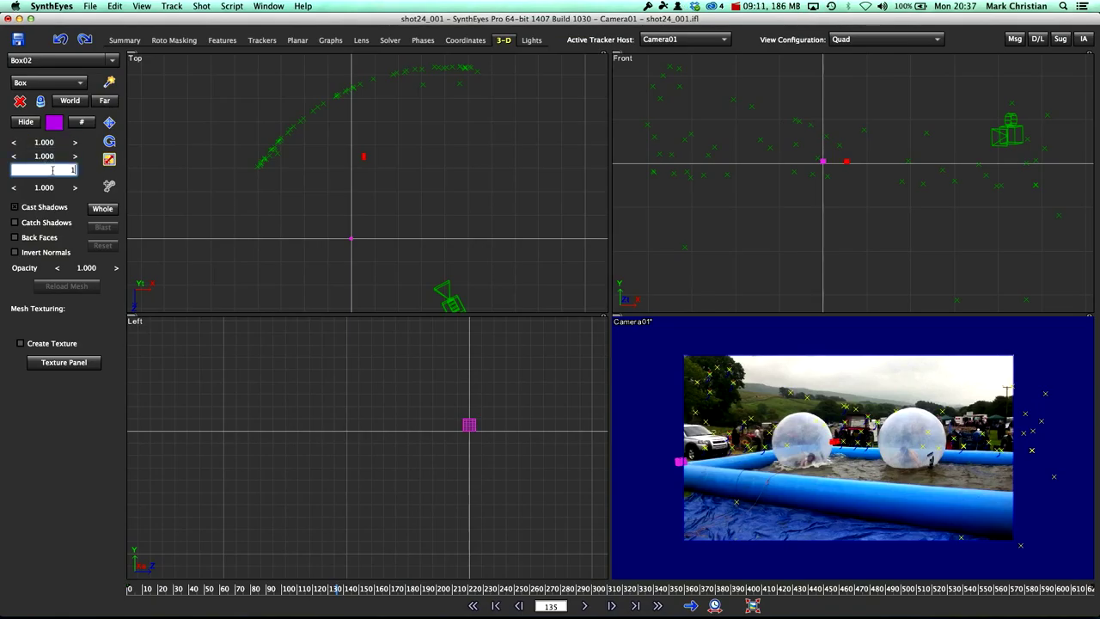
pyautogui.write('1')
pyautogui.press('Return')
pyautogui.scroll(5, 344, 170)
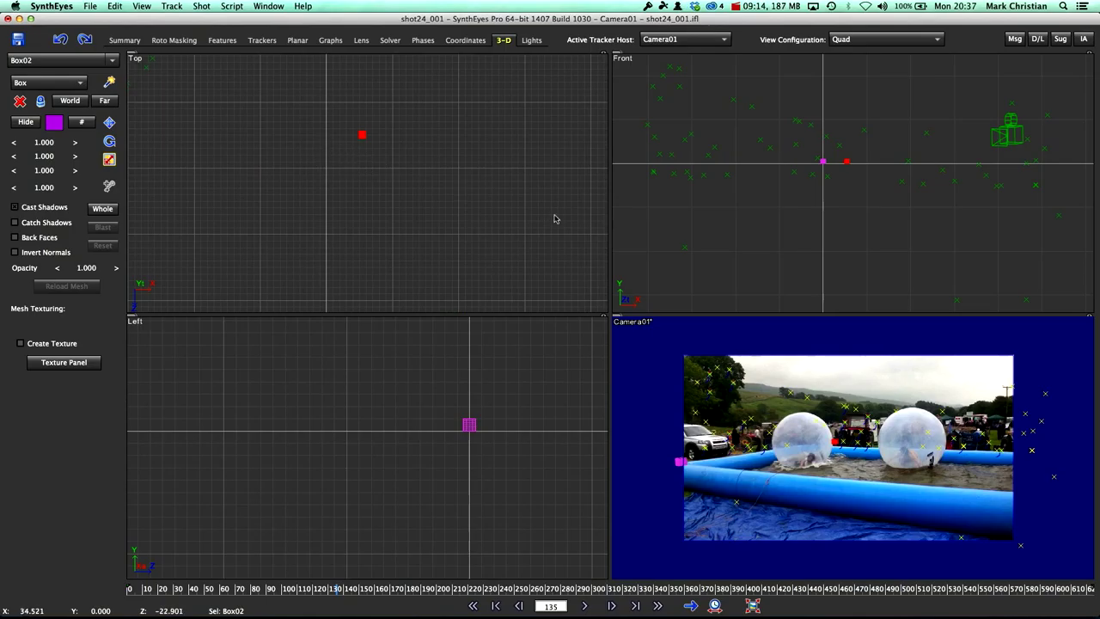
# Move Box02 to the left in the Top view
pyautogui.click(110, 121)
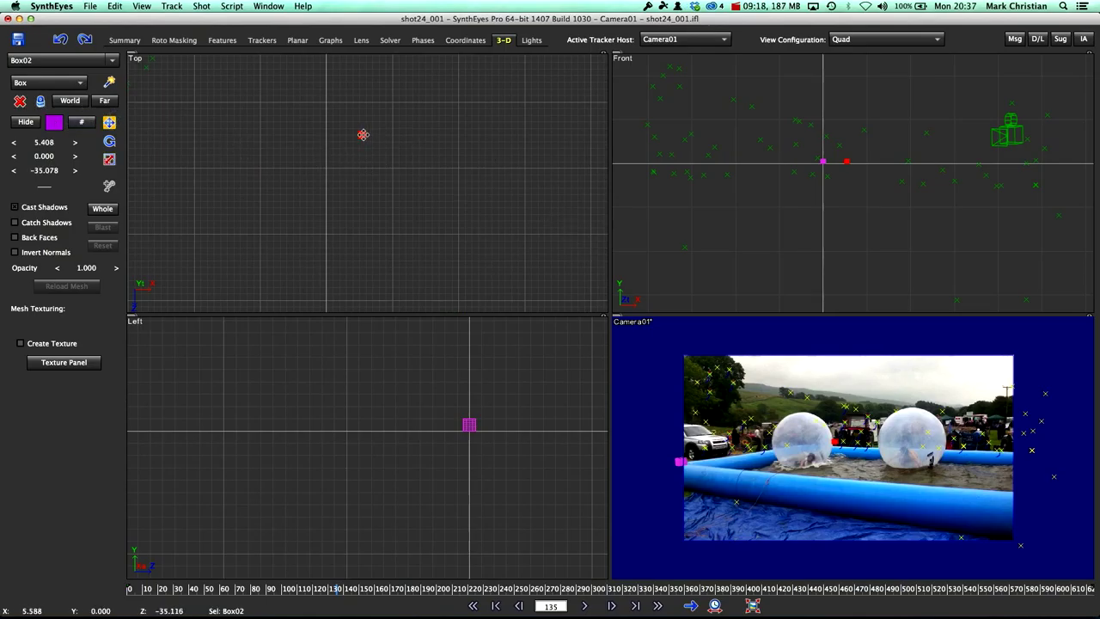
pyautogui.moveTo(362, 135); pyautogui.dragTo(326, 143)
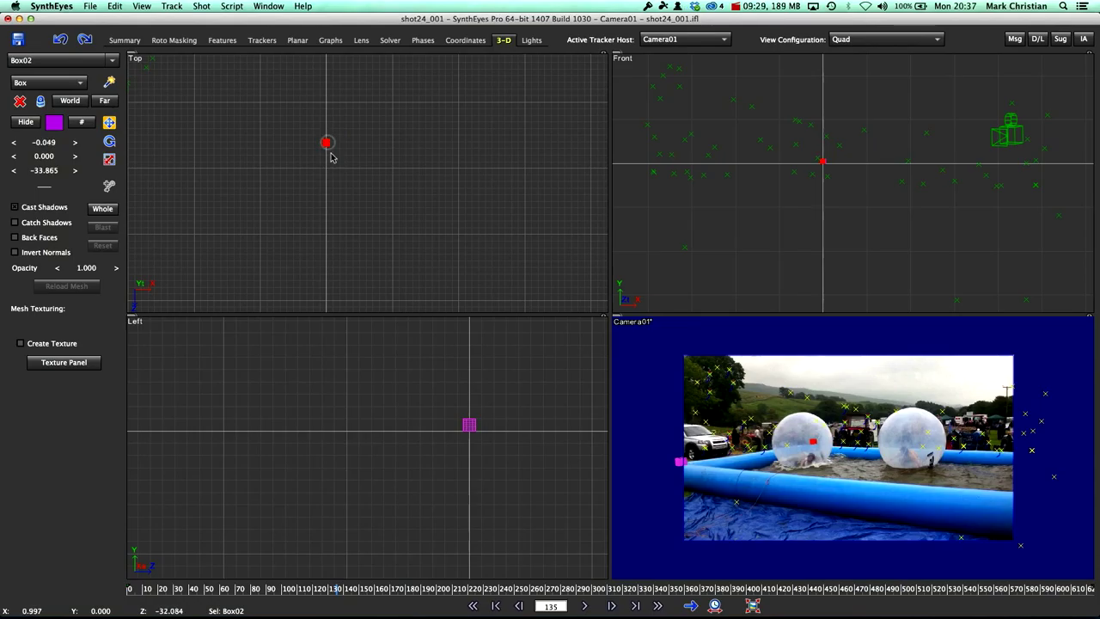
pyautogui.scroll(-1, 330, 153)
pyautogui.scroll(-2, 348, 155)
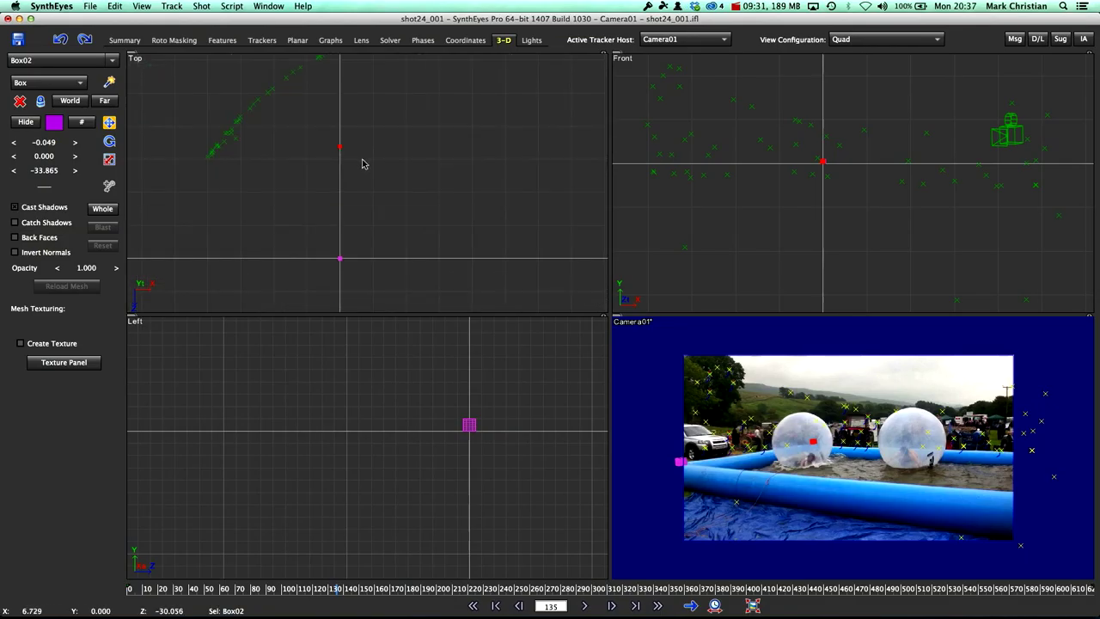
pyautogui.scroll(-2, 382, 163)
pyautogui.scroll(2, 403, 180)
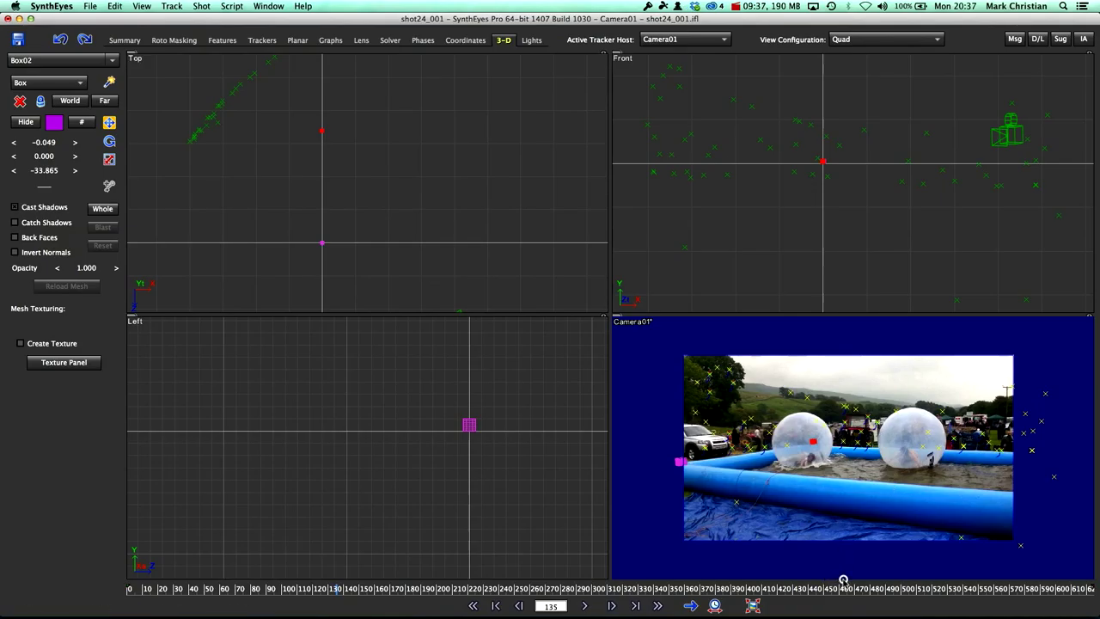
# Stop the shot at frame 331 and create Box03 near the pool's far right edge
pyautogui.moveTo(845, 584); pyautogui.dragTo(774, 591)
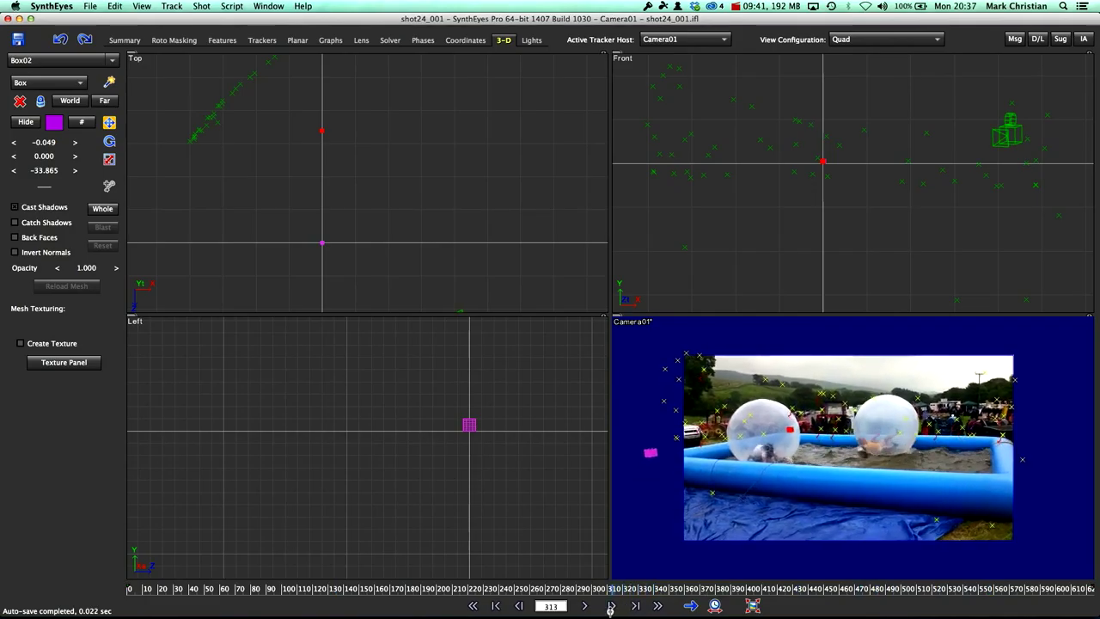
pyautogui.click(637, 606)
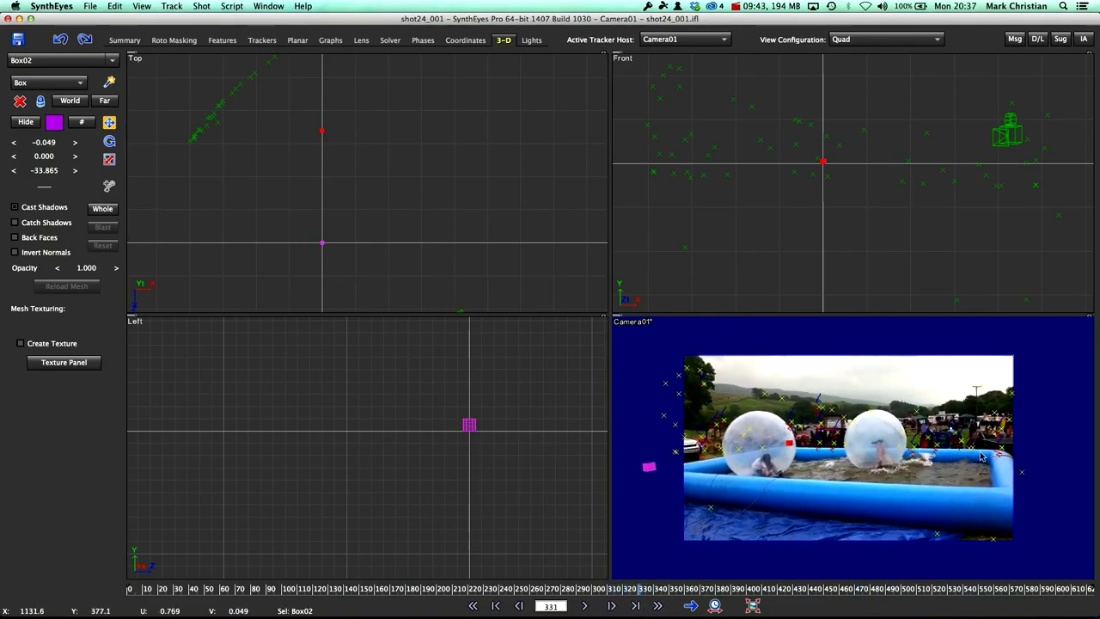
pyautogui.click(110, 82)
pyautogui.moveTo(474, 124); pyautogui.dragTo(481, 134)
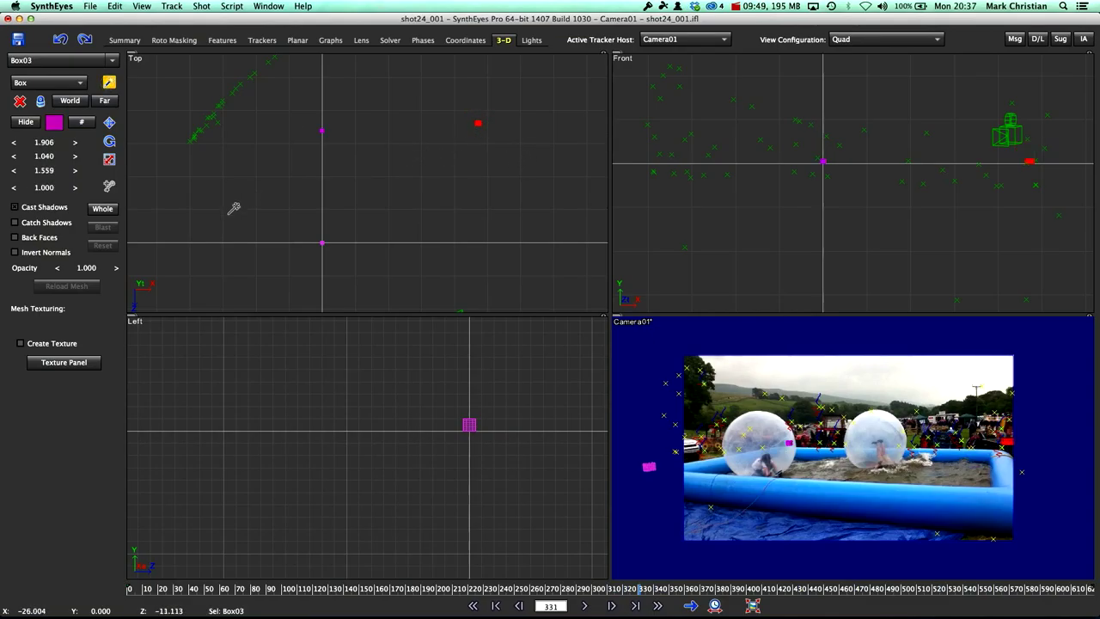
# Set Box03's size to 1 × 1 × 1
pyautogui.click(37, 142)
pyautogui.write('1')
pyautogui.click(42, 157)
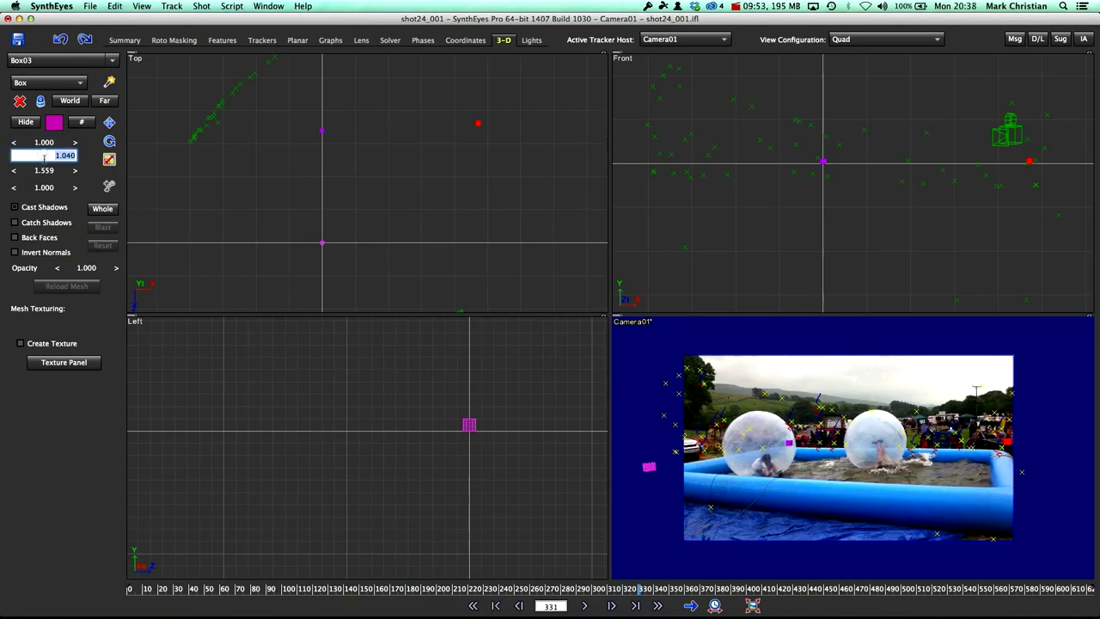
pyautogui.write('1')
pyautogui.click(47, 170)
pyautogui.write('1')
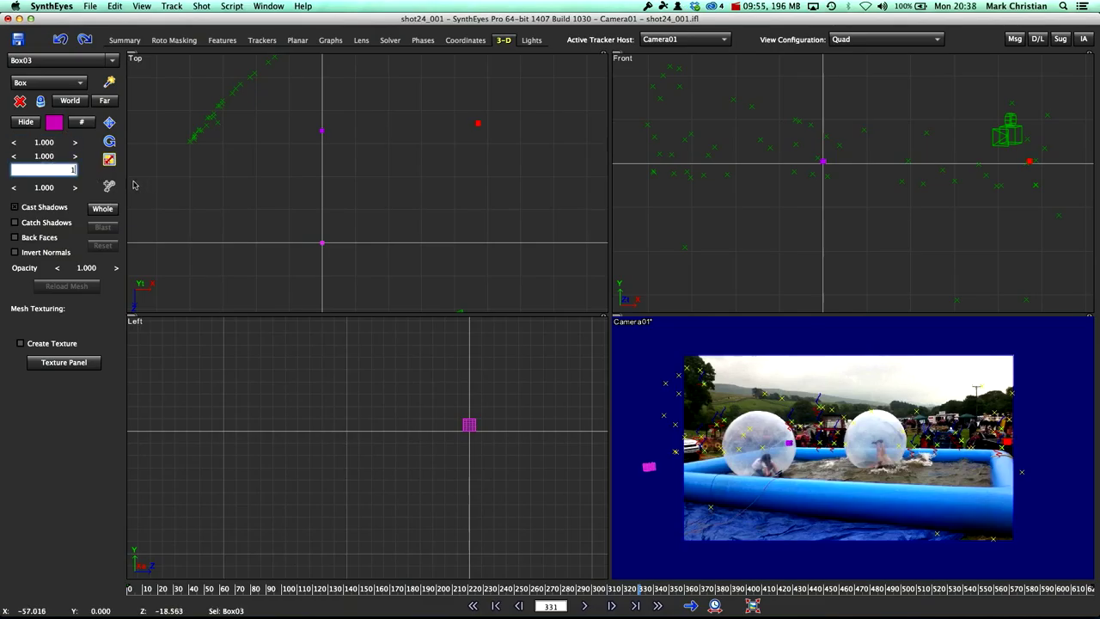
pyautogui.press('Return')
pyautogui.scroll(3, 484, 173)
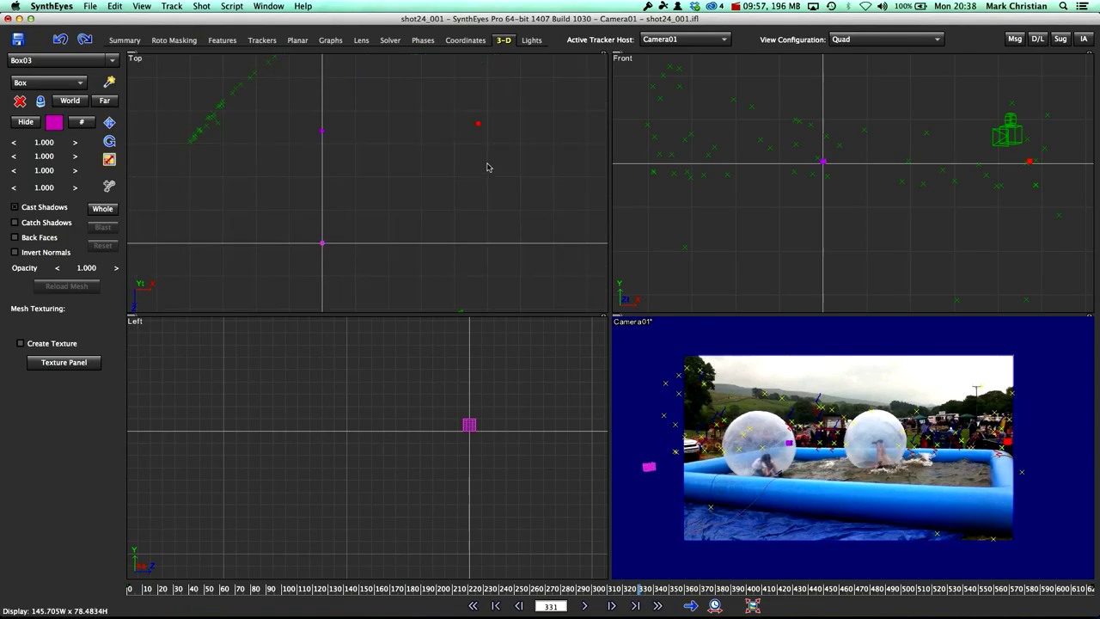
# Move Box03 in the Top view to line up with the far pool edge
pyautogui.click(110, 122)
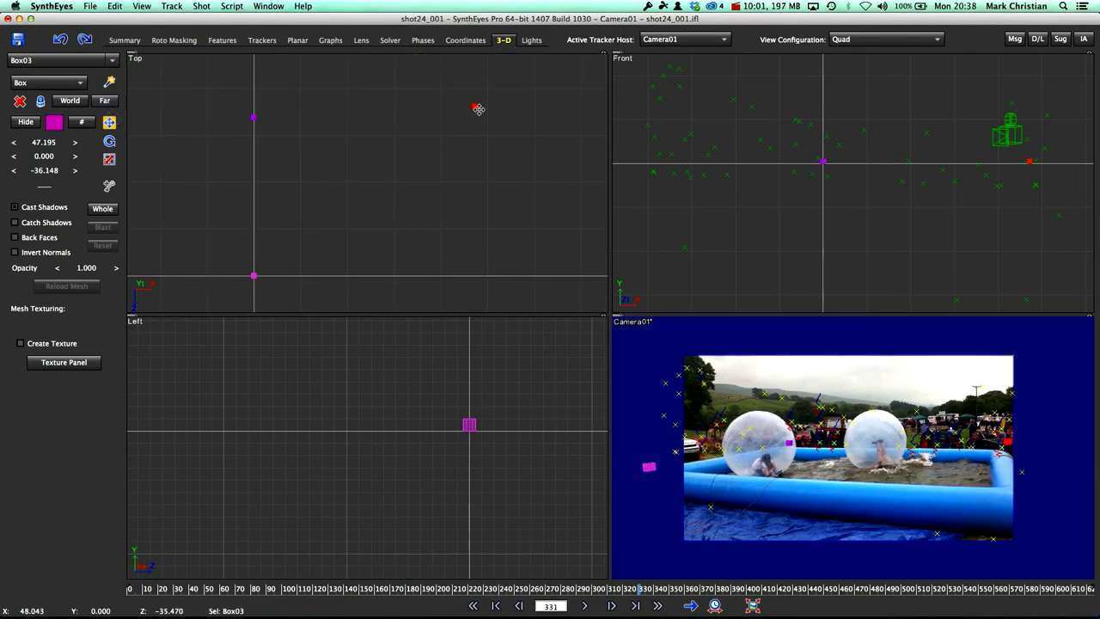
pyautogui.moveTo(475, 109); pyautogui.dragTo(473, 111)
pyautogui.scroll(2, 473, 111)
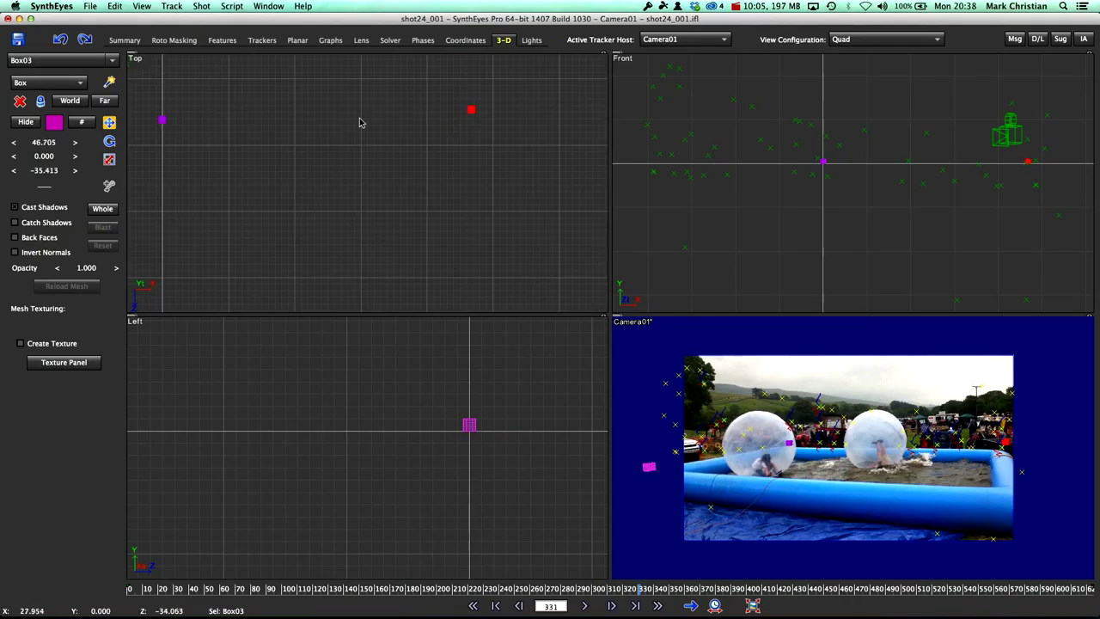
pyautogui.moveTo(470, 111); pyautogui.dragTo(470, 129)
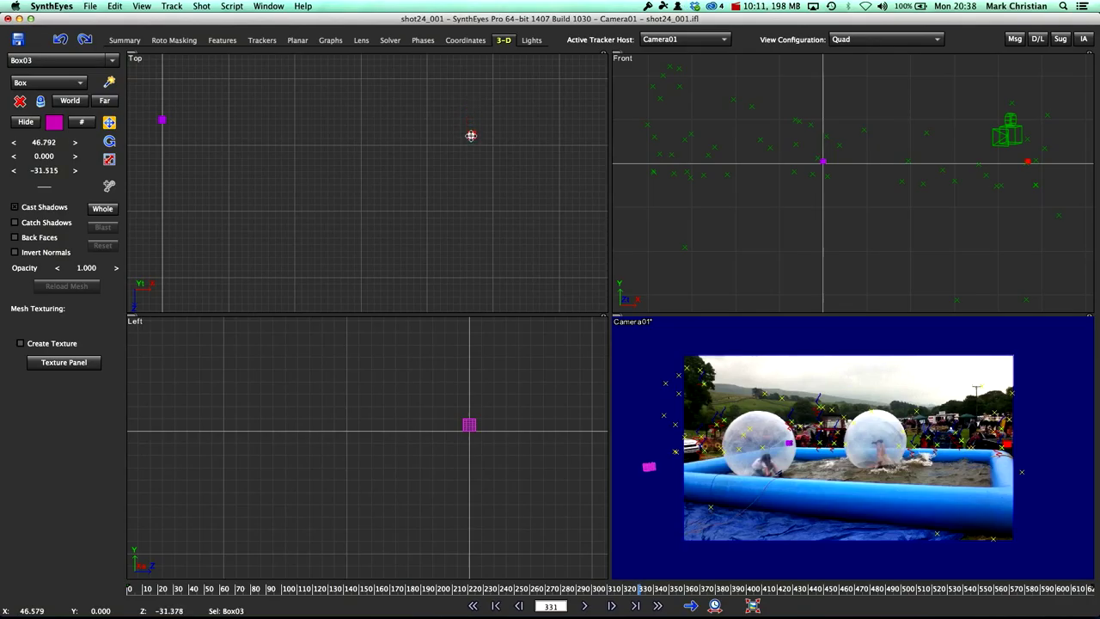
pyautogui.moveTo(471, 135); pyautogui.dragTo(460, 163)
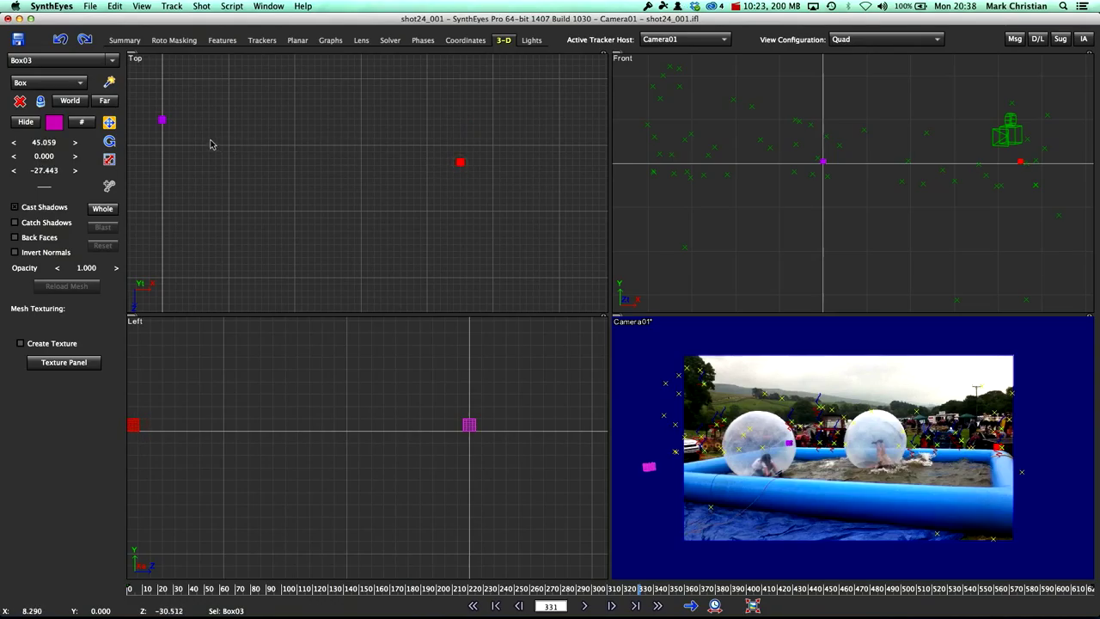
# Move Box02 down onto the left water ball, around -0.049, 0.000, -27.542
pyautogui.click(163, 121)
pyautogui.moveTo(163, 119); pyautogui.dragTo(164, 139)
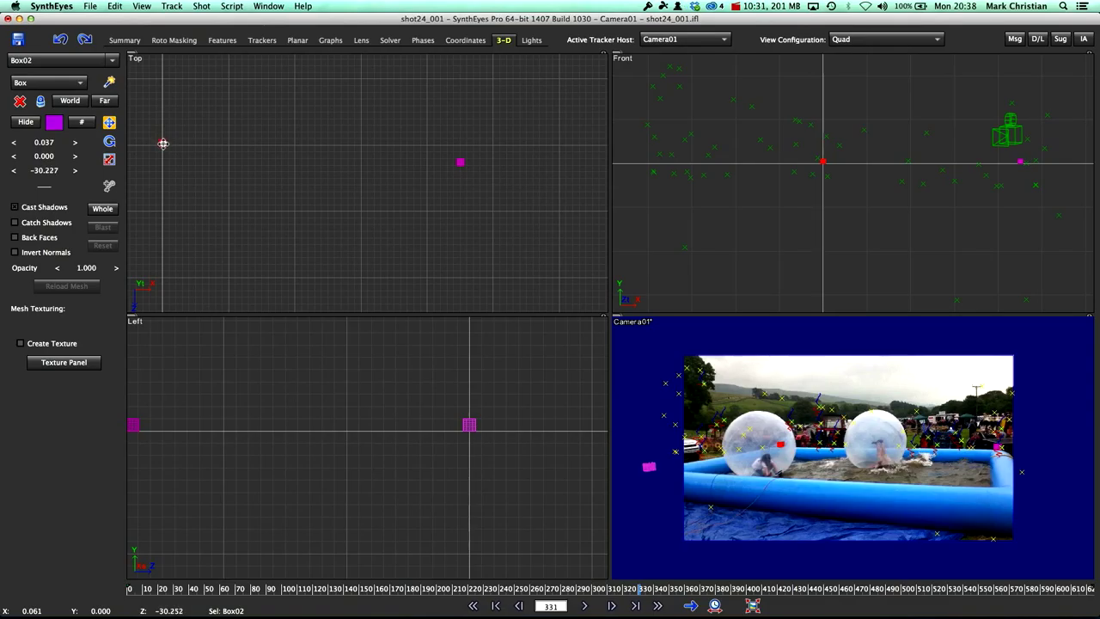
pyautogui.moveTo(164, 145); pyautogui.dragTo(163, 158)
pyautogui.moveTo(162, 158); pyautogui.dragTo(163, 161)
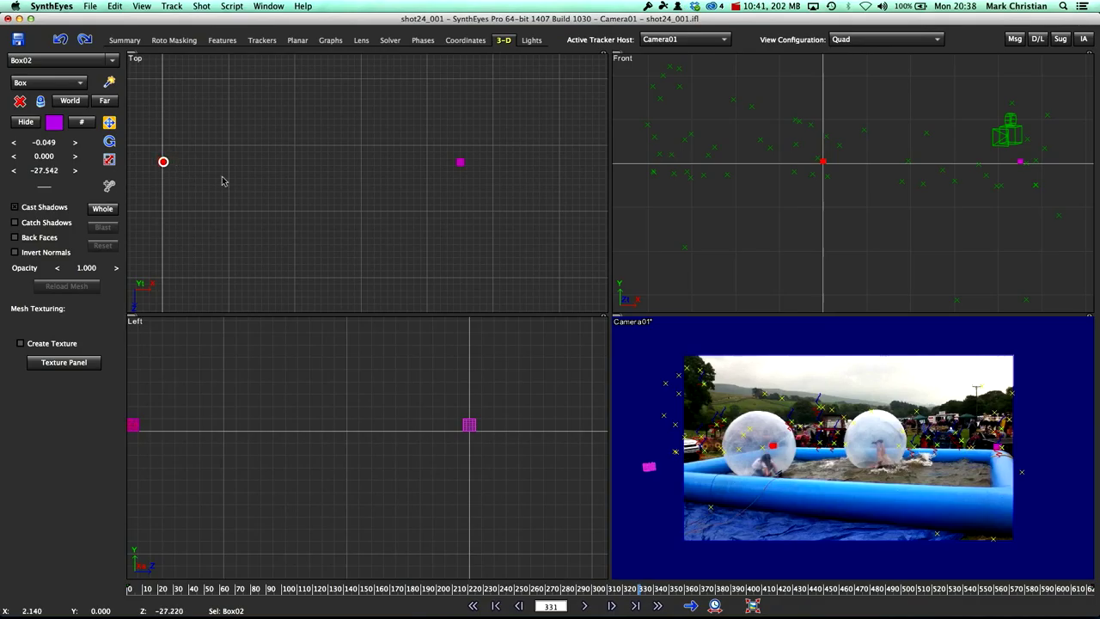
# Zoom the camera view and scrub forward to check the boxes hold their places
pyautogui.scroll(4, 773, 444)
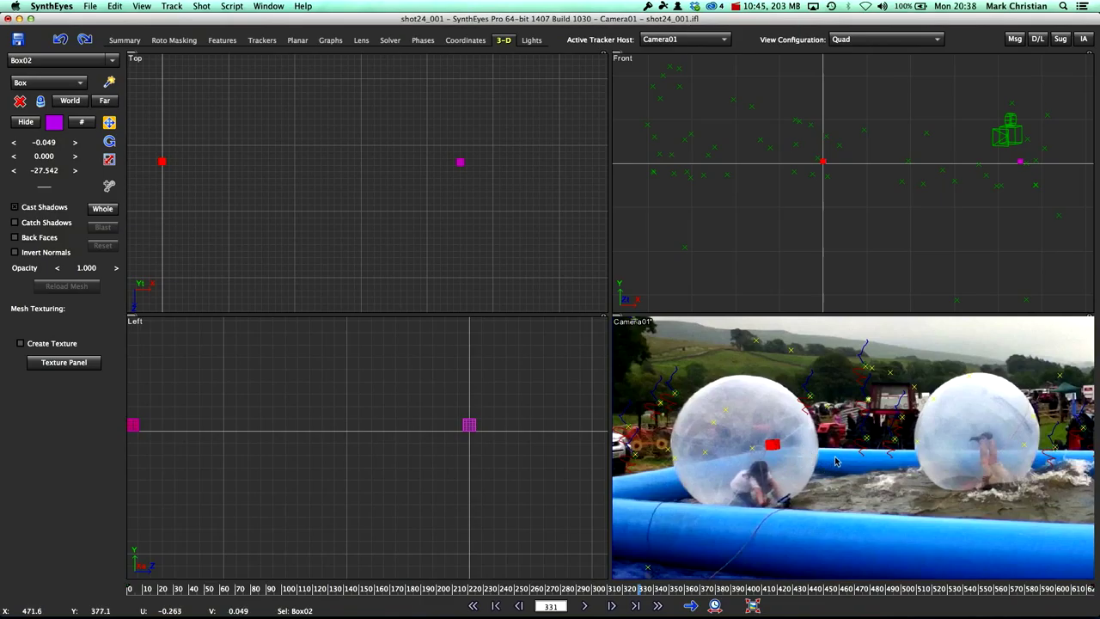
pyautogui.scroll(-3, 792, 450)
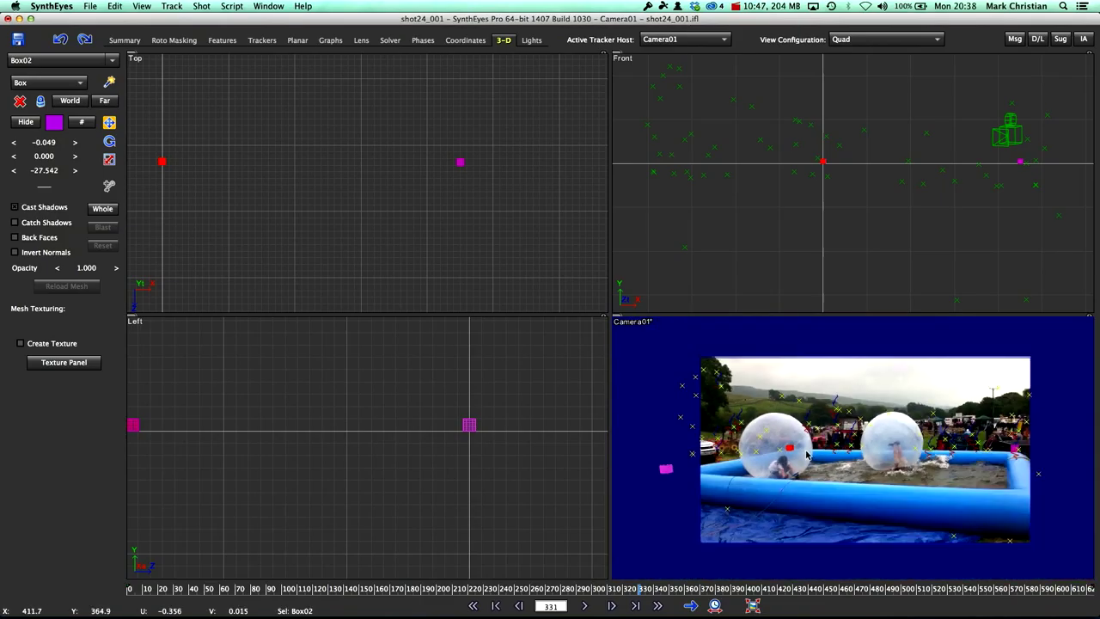
pyautogui.scroll(6, 808, 454)
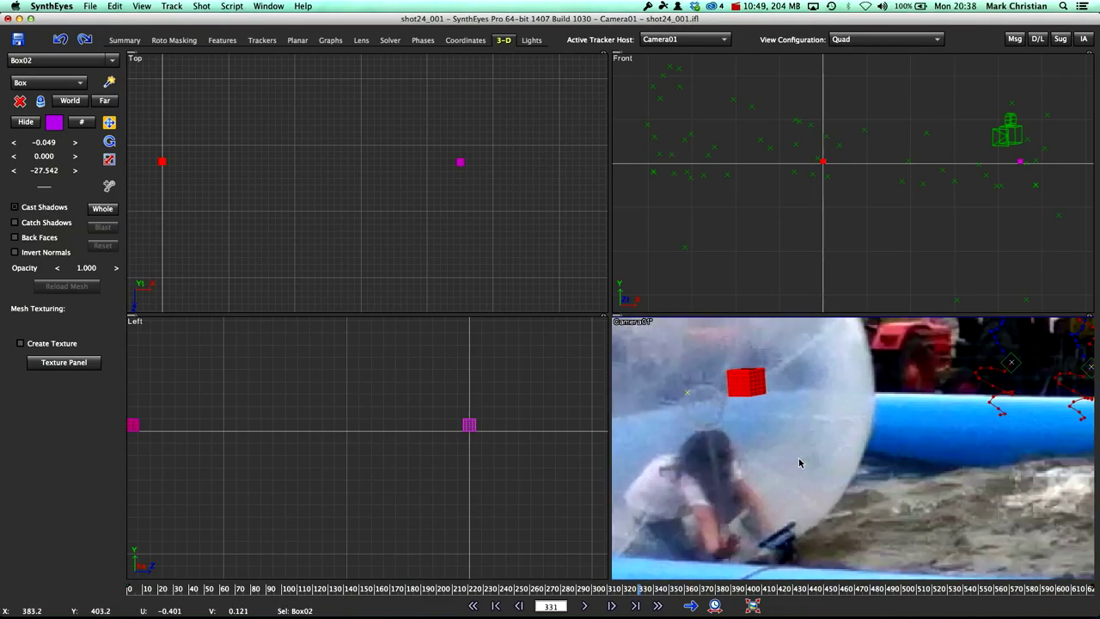
pyautogui.scroll(-4, 799, 463)
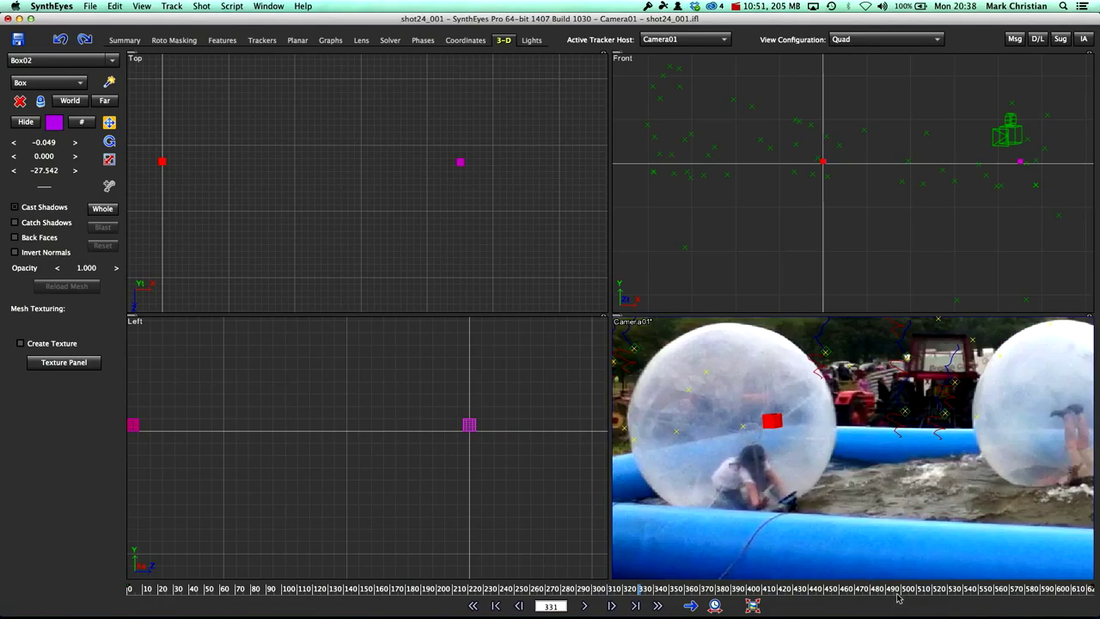
pyautogui.moveTo(898, 591); pyautogui.dragTo(946, 593)
pyautogui.moveTo(940, 532); pyautogui.dragTo(822, 496, button='middle')
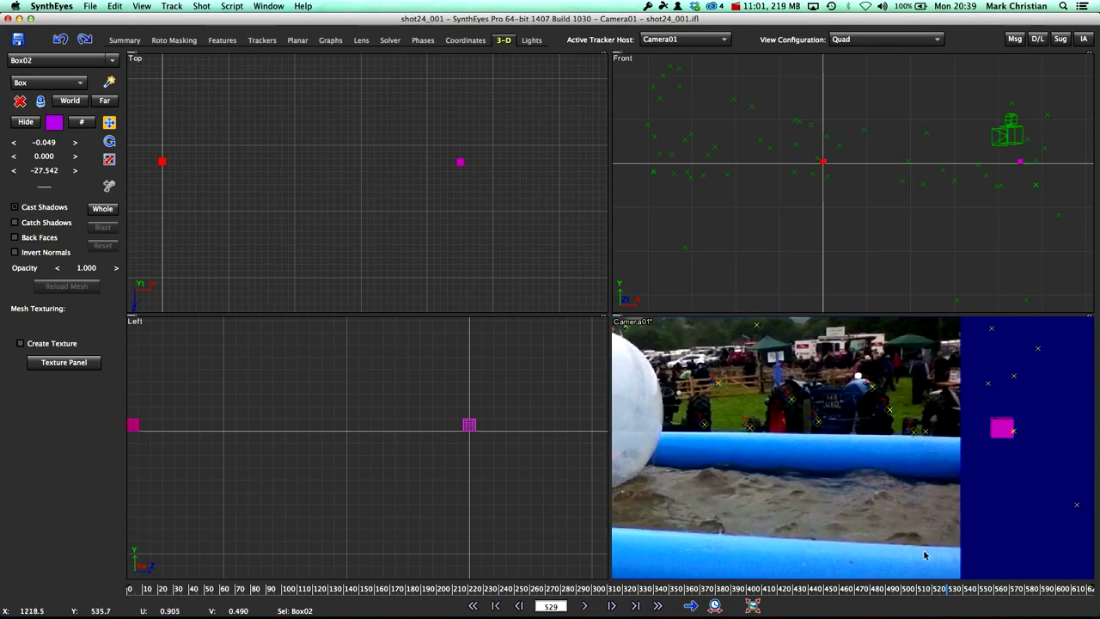
pyautogui.moveTo(948, 590); pyautogui.dragTo(736, 595)
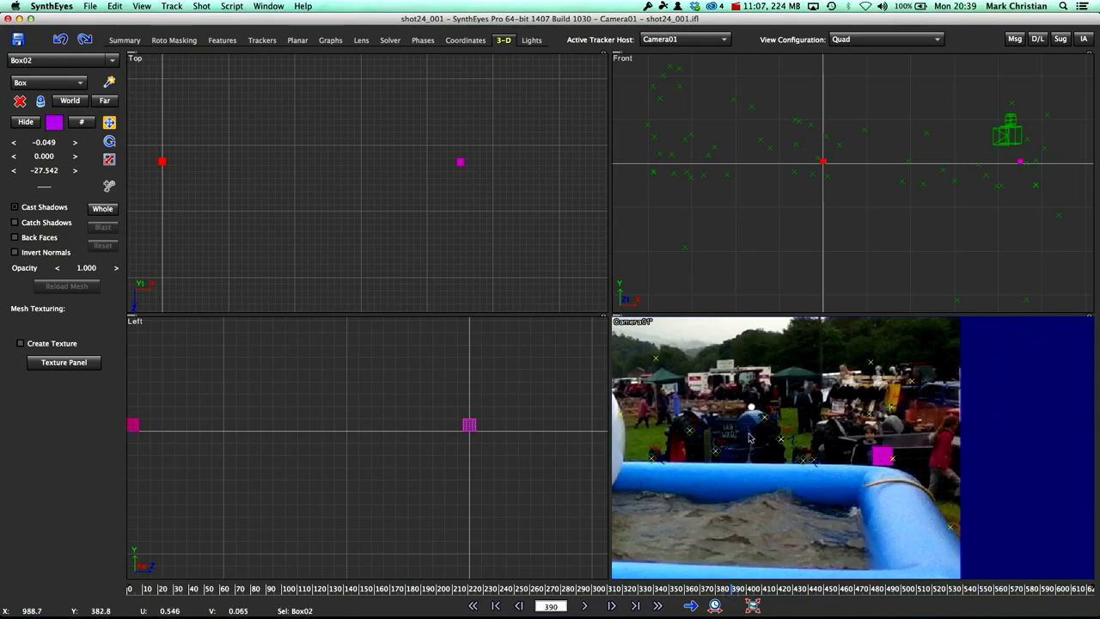
# Nudge Box03 down and move Box02 to 0.124, 0.000, -25.809 on the left ball
pyautogui.click(461, 162)
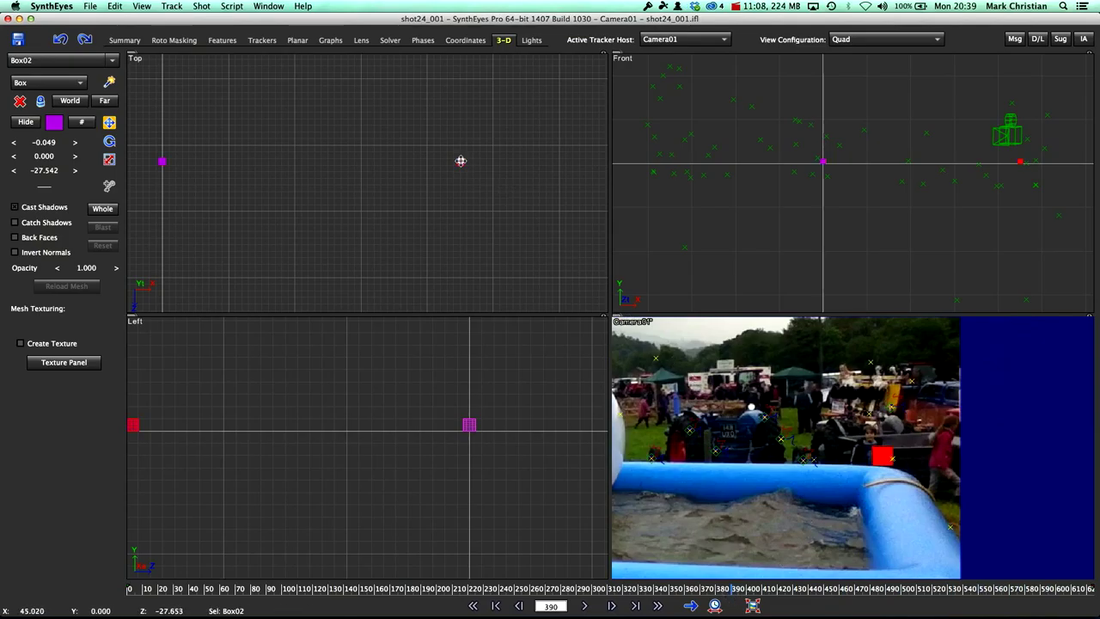
pyautogui.moveTo(462, 163); pyautogui.dragTo(464, 175)
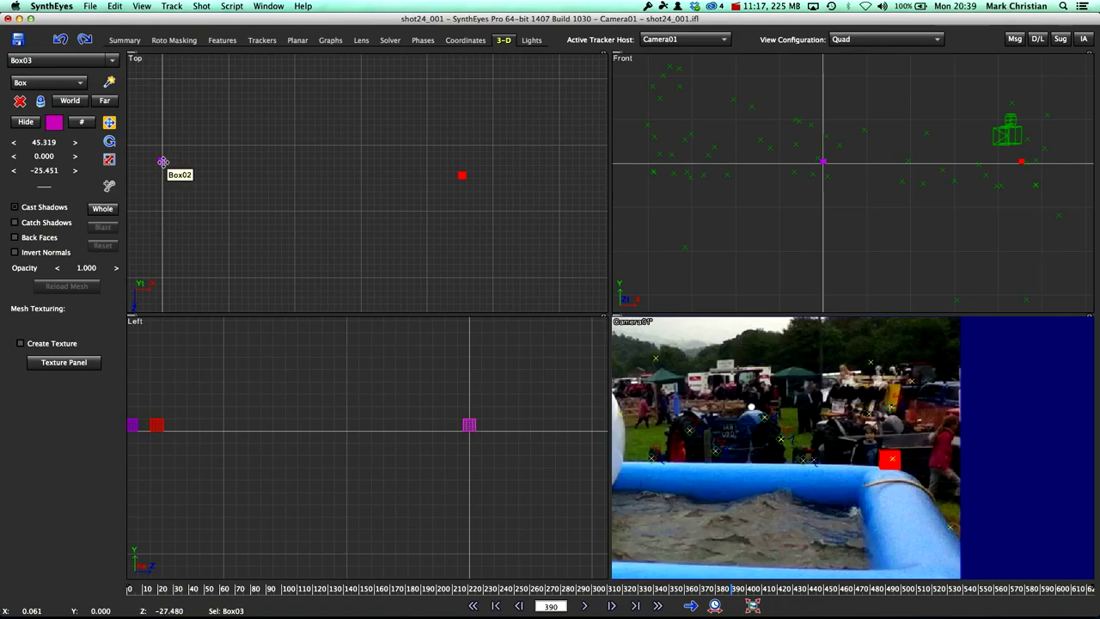
pyautogui.moveTo(164, 163); pyautogui.dragTo(163, 172)
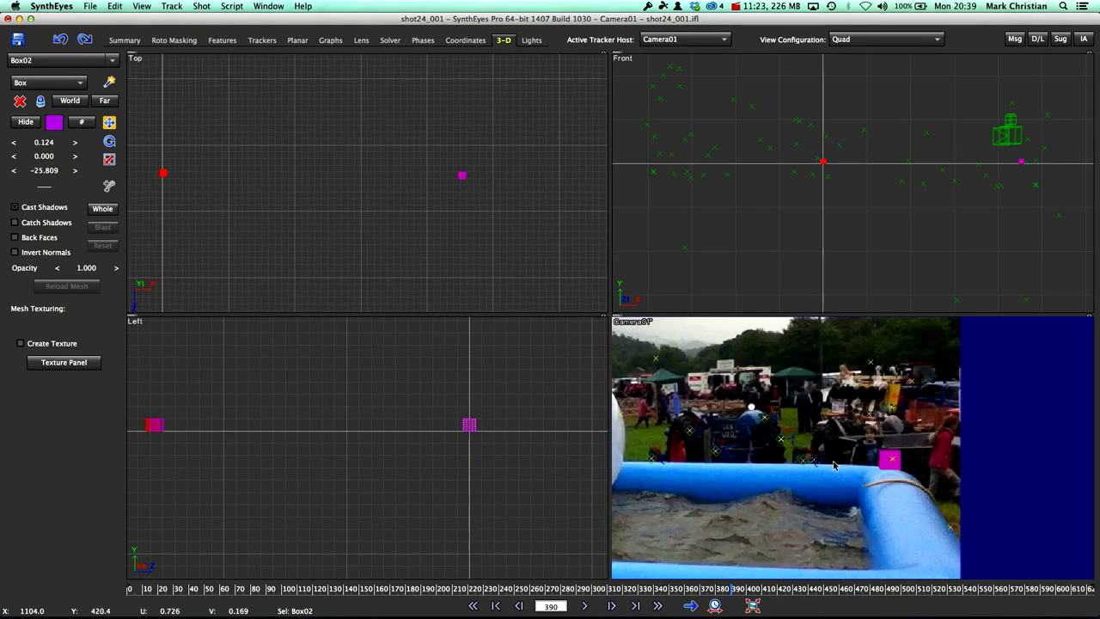
pyautogui.scroll(2, 833, 465)
pyautogui.scroll(-5, 831, 461)
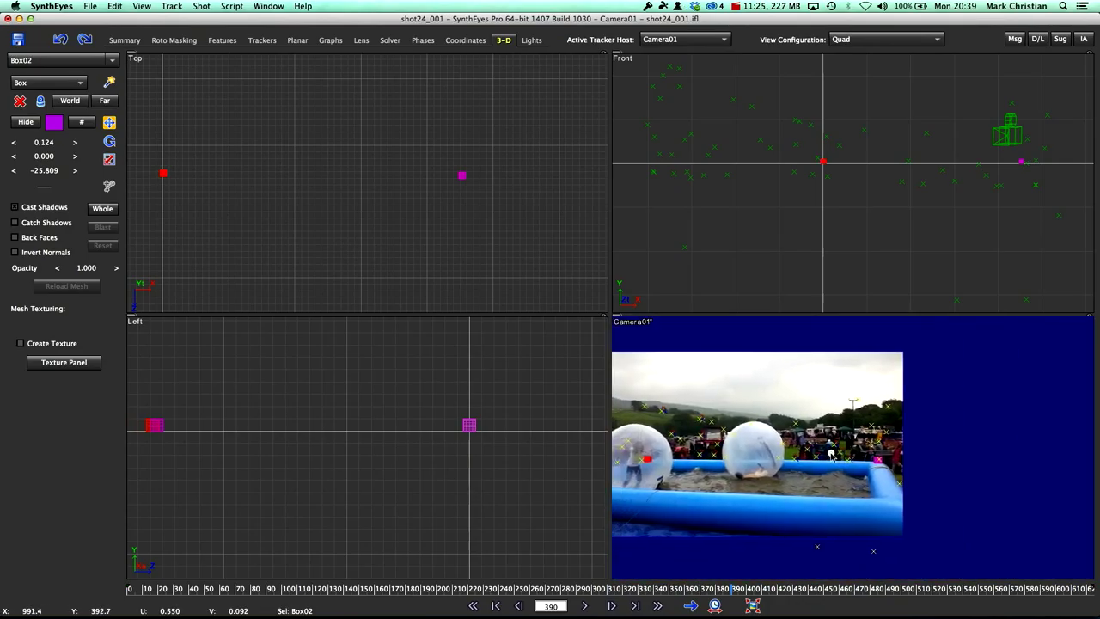
pyautogui.moveTo(833, 456); pyautogui.dragTo(901, 433, button='middle')
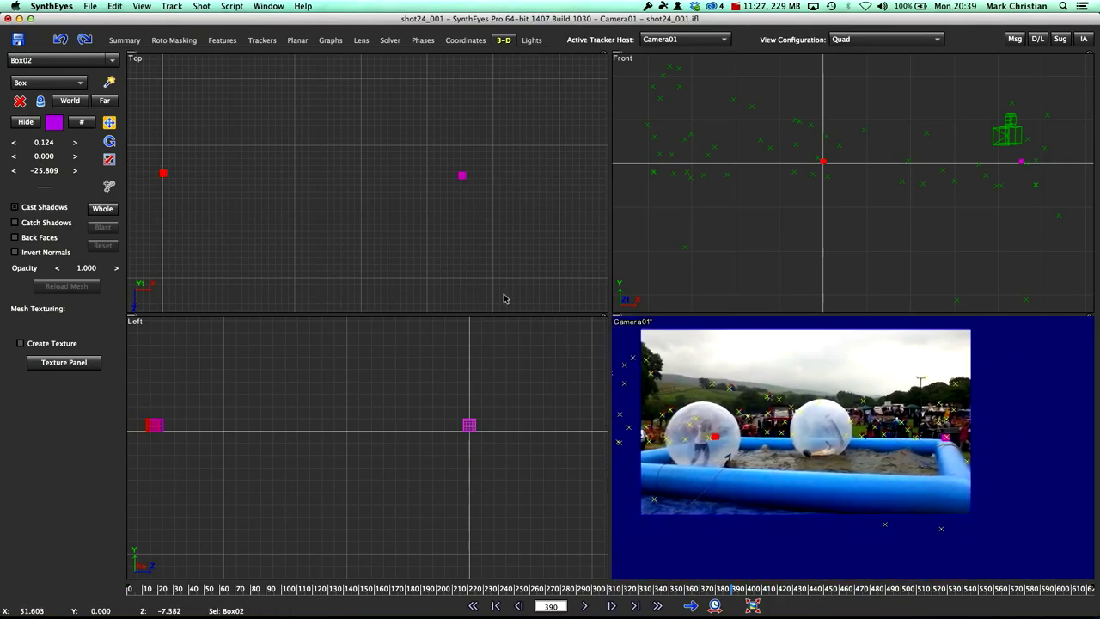
pyautogui.scroll(-2, 355, 258)
pyautogui.moveTo(355, 257); pyautogui.dragTo(359, 196, button='middle')
pyautogui.scroll(2, 361, 196)
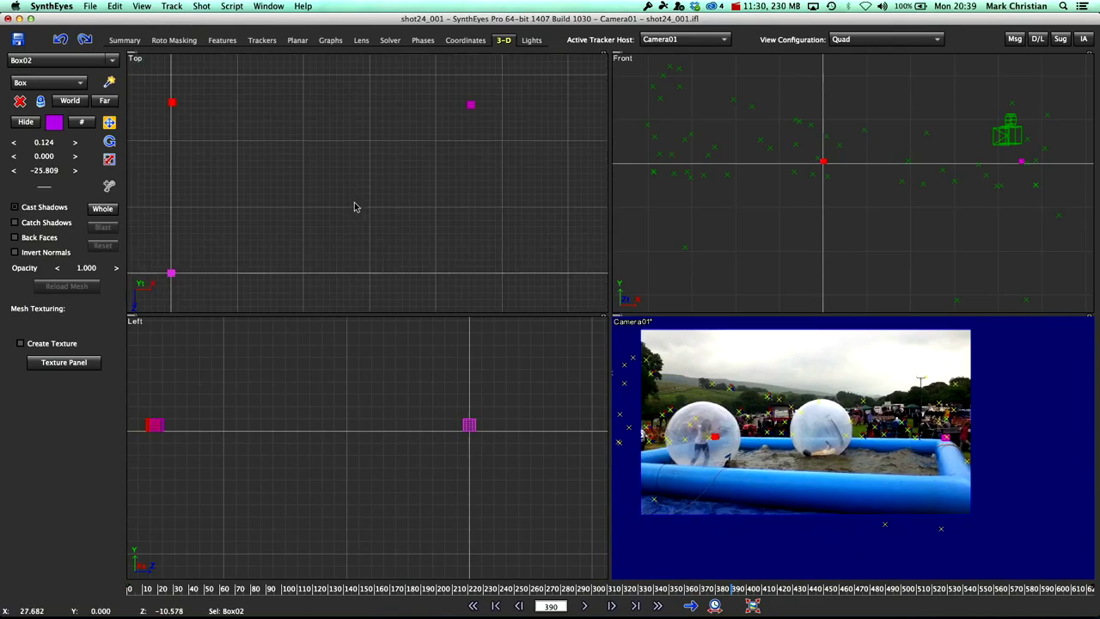
# Create Box04 in the Top view sized 1 × 1 × 1
pyautogui.click(109, 82)
pyautogui.click(489, 269)
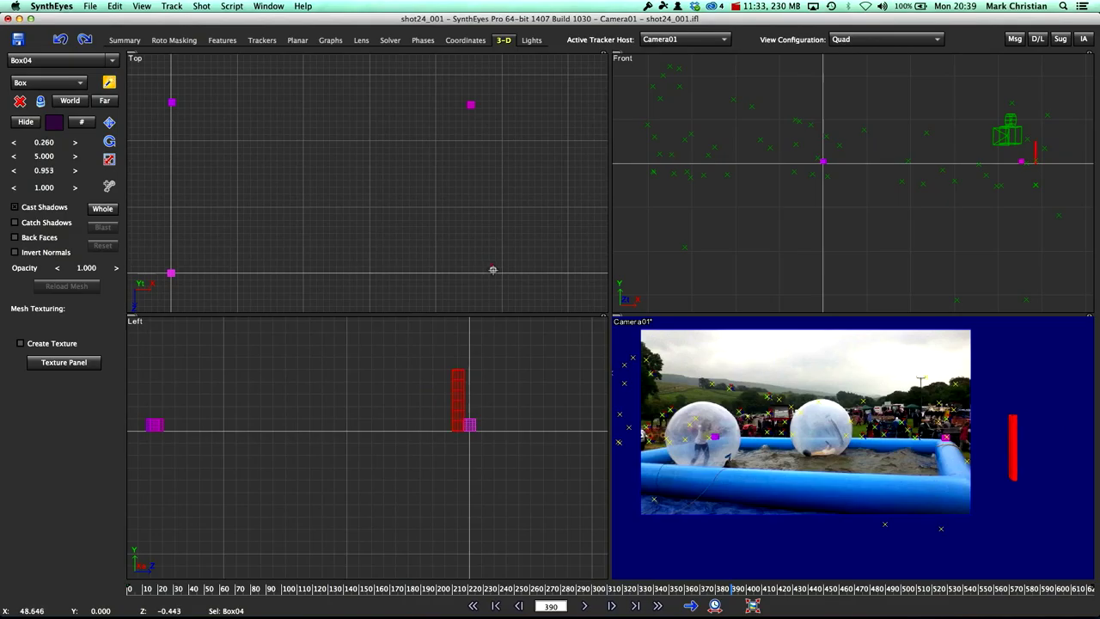
pyautogui.doubleClick(50, 143)
pyautogui.write('1')
pyautogui.press('Tab')
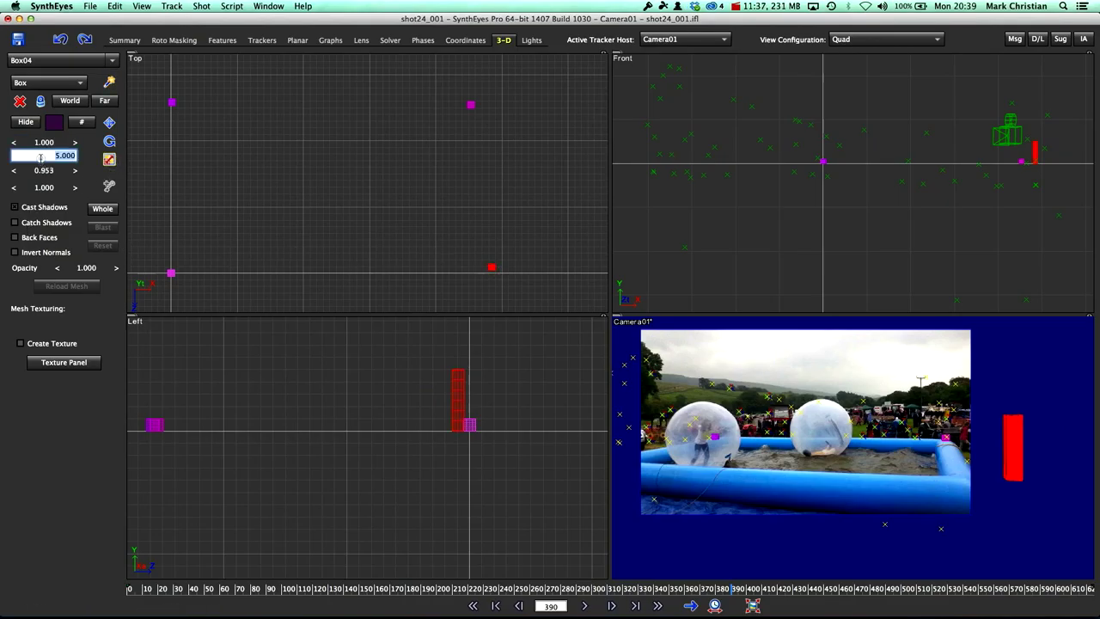
pyautogui.write('1')
pyautogui.press('Tab')
pyautogui.write('1')
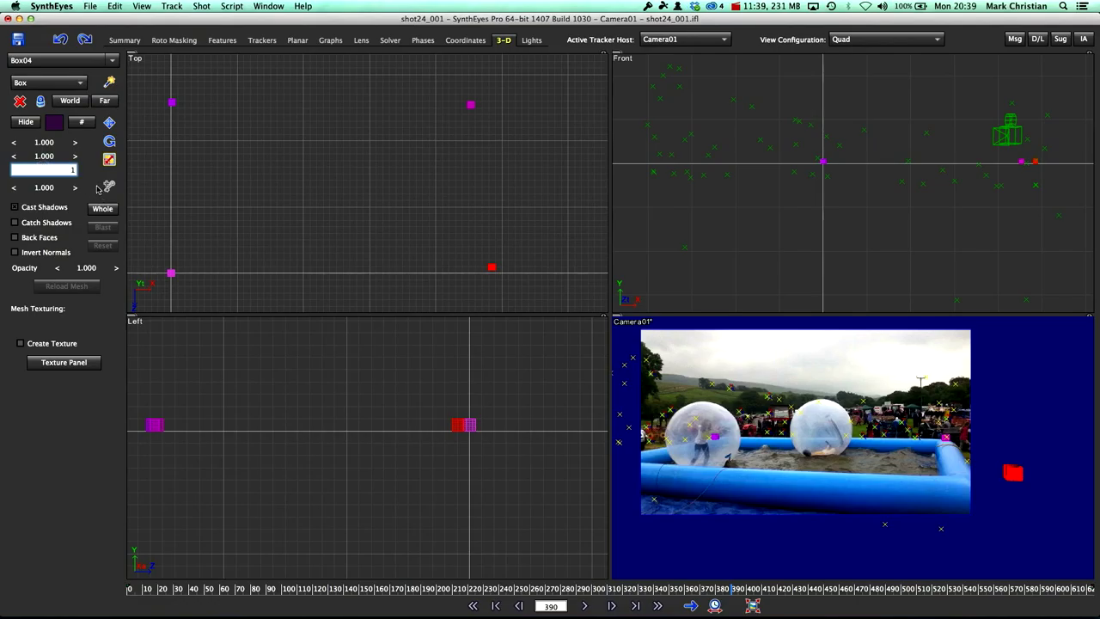
pyautogui.press('Return')
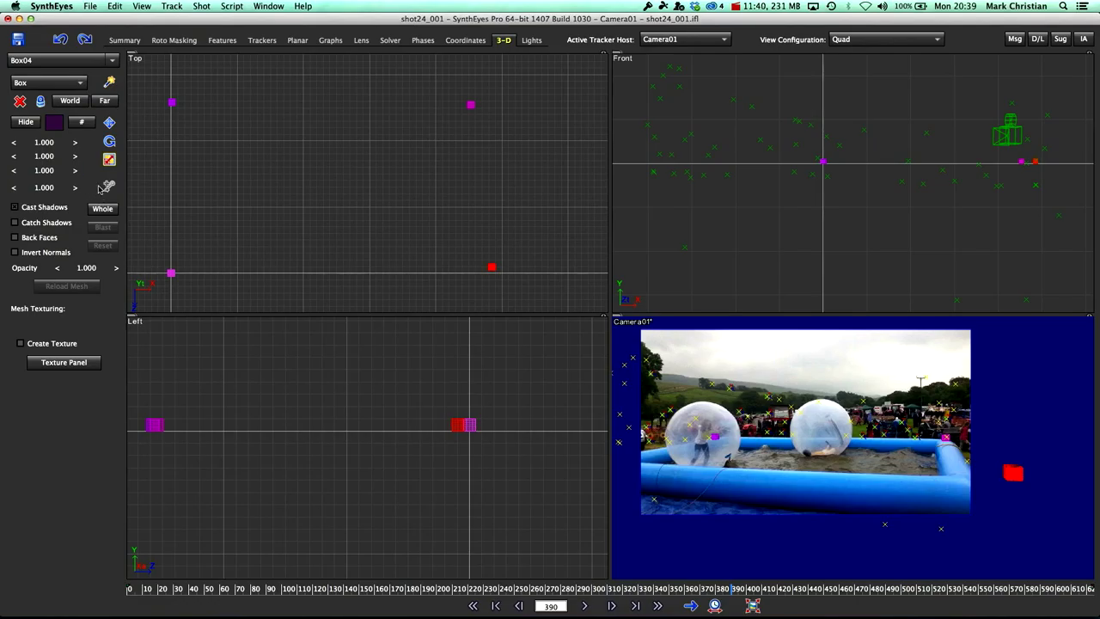
# Move Box04 to 45.310, 0.000, -0.139 and switch to the single Camera view
pyautogui.click(109, 122)
pyautogui.moveTo(492, 267); pyautogui.dragTo(474, 274)
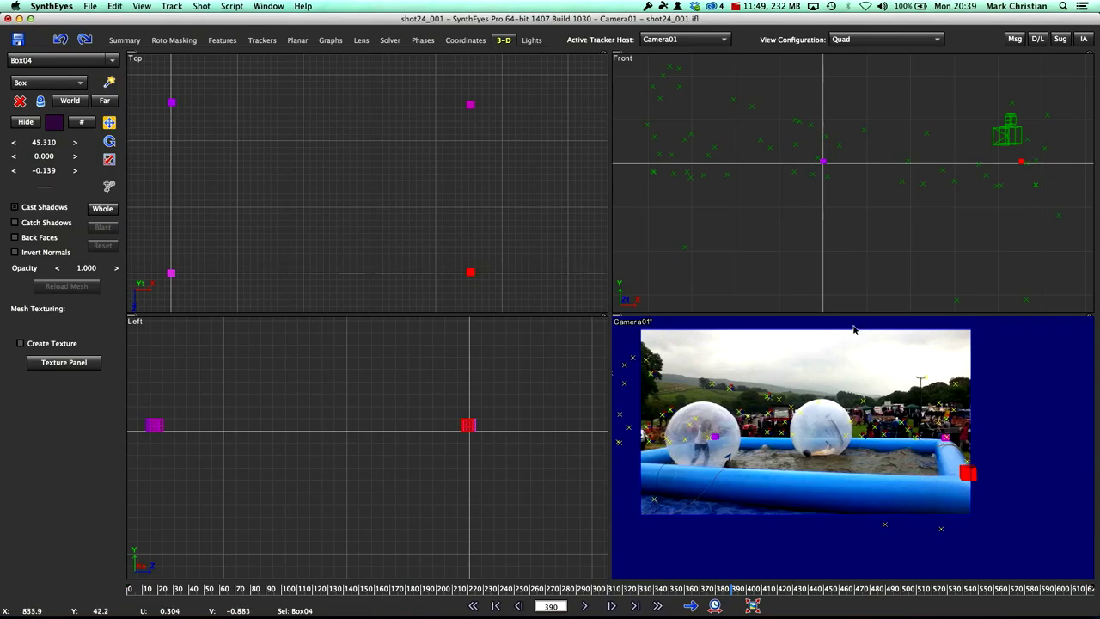
pyautogui.click(851, 43)
pyautogui.click(853, 53)
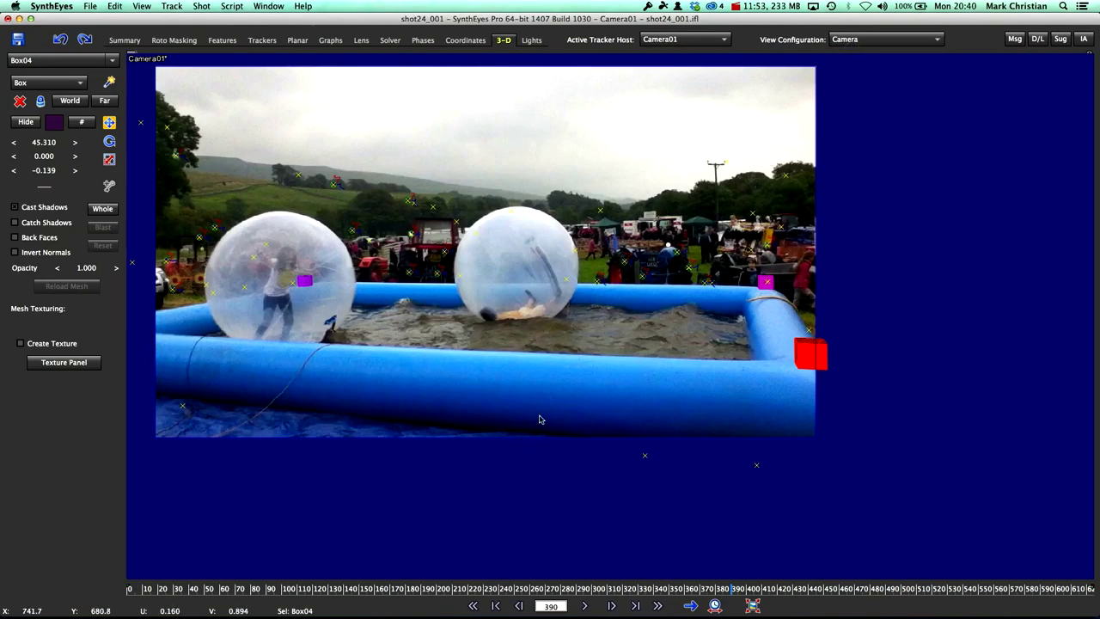
# Zoom and pan the camera view to frame the pool shot
pyautogui.scroll(5, 540, 419)
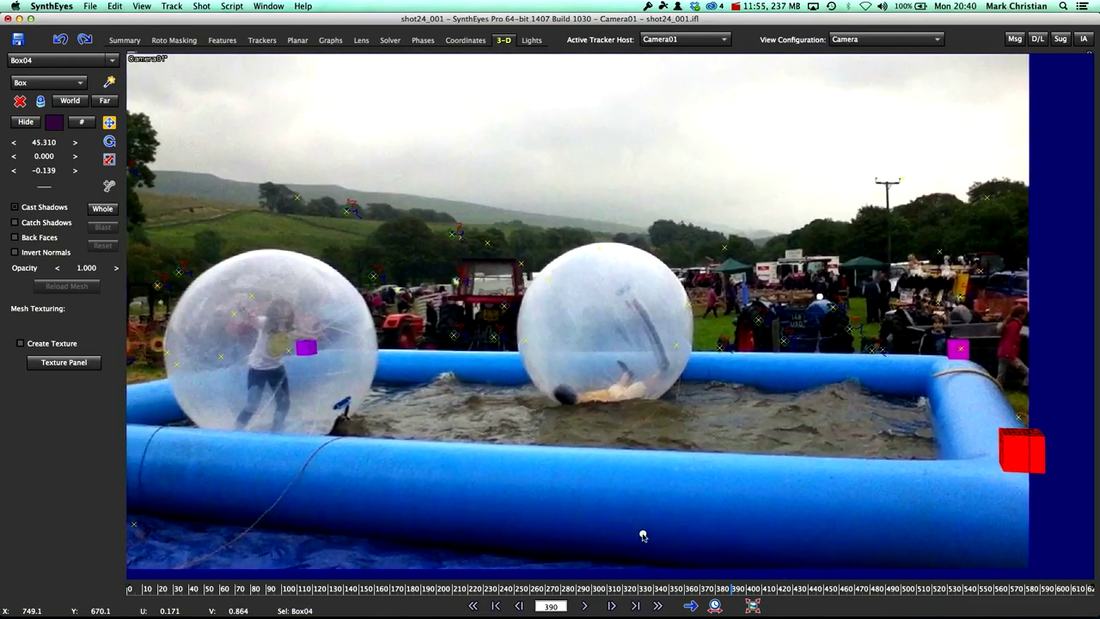
pyautogui.scroll(-5, 644, 520)
pyautogui.scroll(5, 644, 521)
pyautogui.scroll(1, 645, 505)
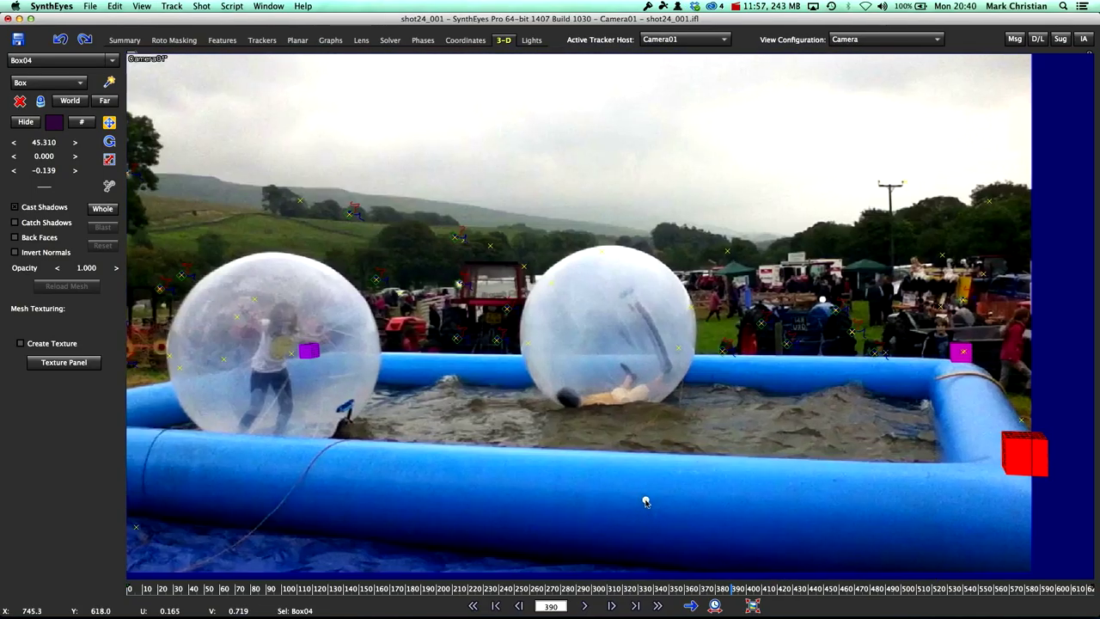
pyautogui.moveTo(645, 501); pyautogui.dragTo(680, 504, button='middle')
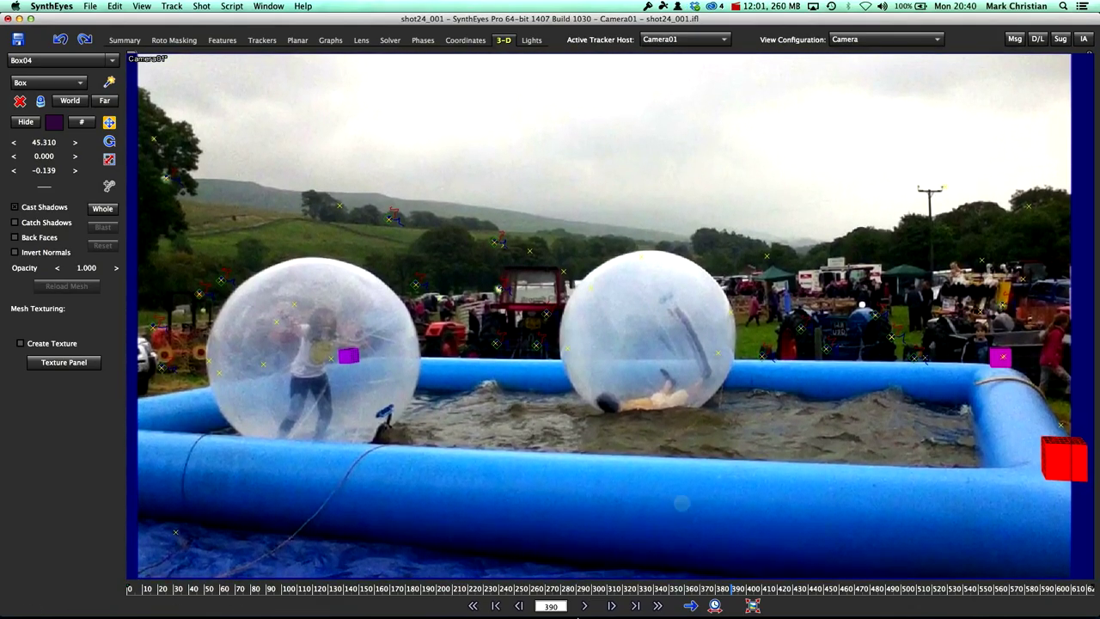
# Play the shot, stop at frame 129, and start the Modo Perl script export
pyautogui.click(584, 607)
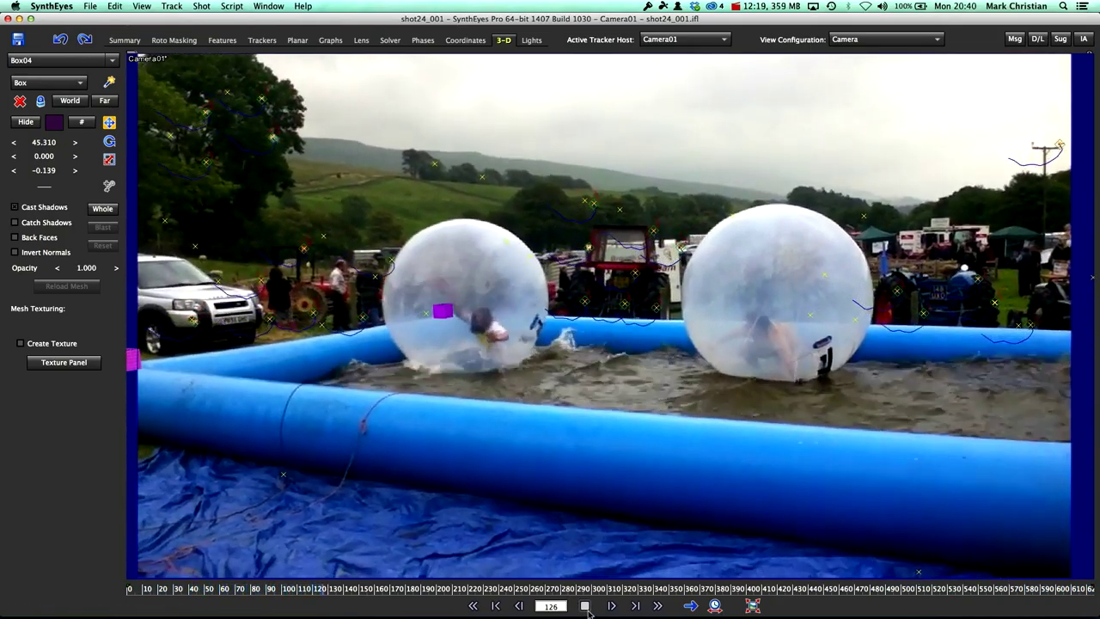
pyautogui.click(585, 605)
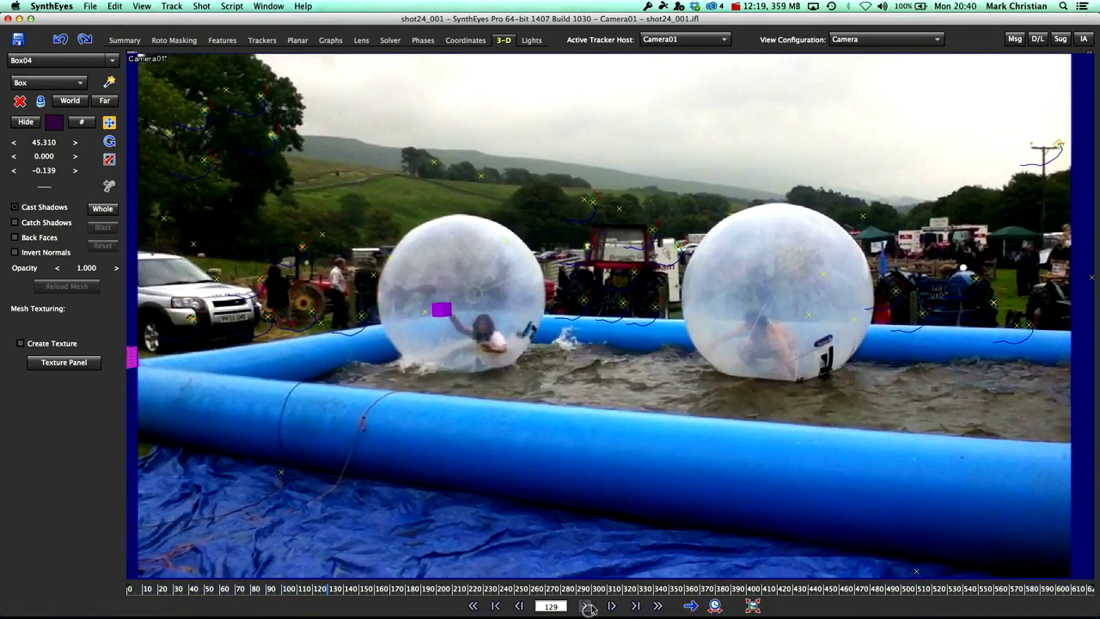
pyautogui.click(89, 6)
pyautogui.click(155, 153)
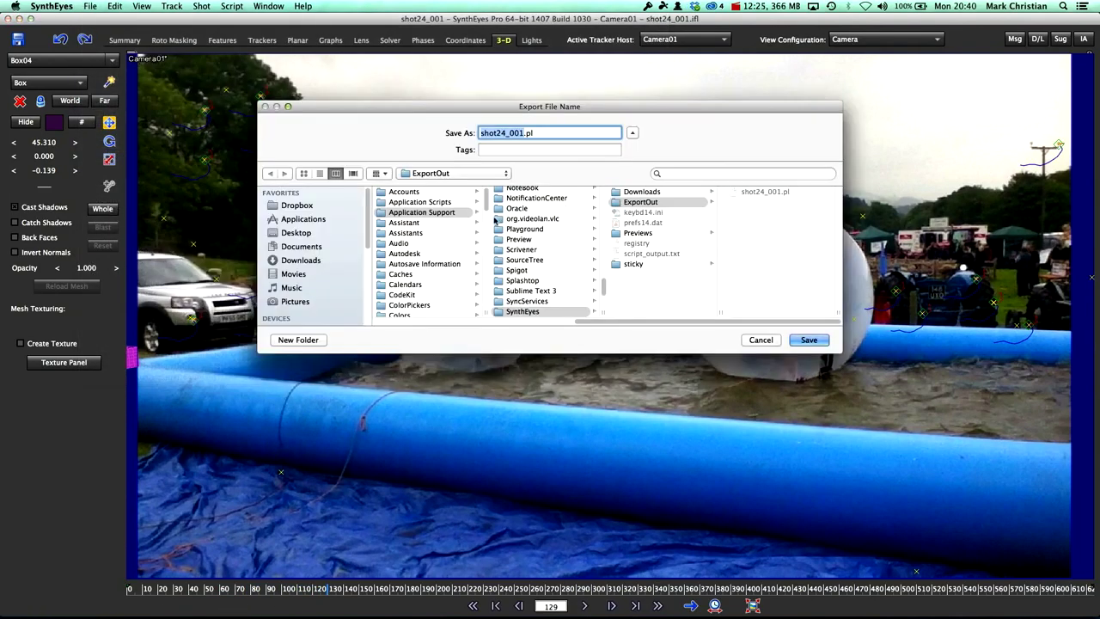
# Save shot24_001.pl into the Shot24JPG folder, replacing the existing file
pyautogui.click(486, 323)
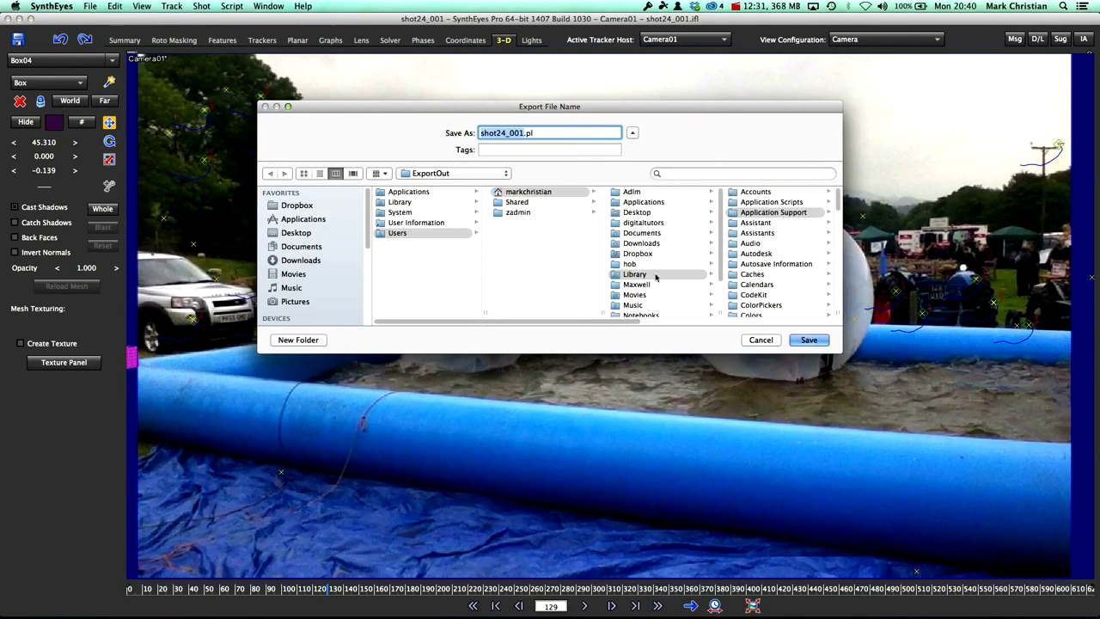
pyautogui.scroll(-3, 657, 303)
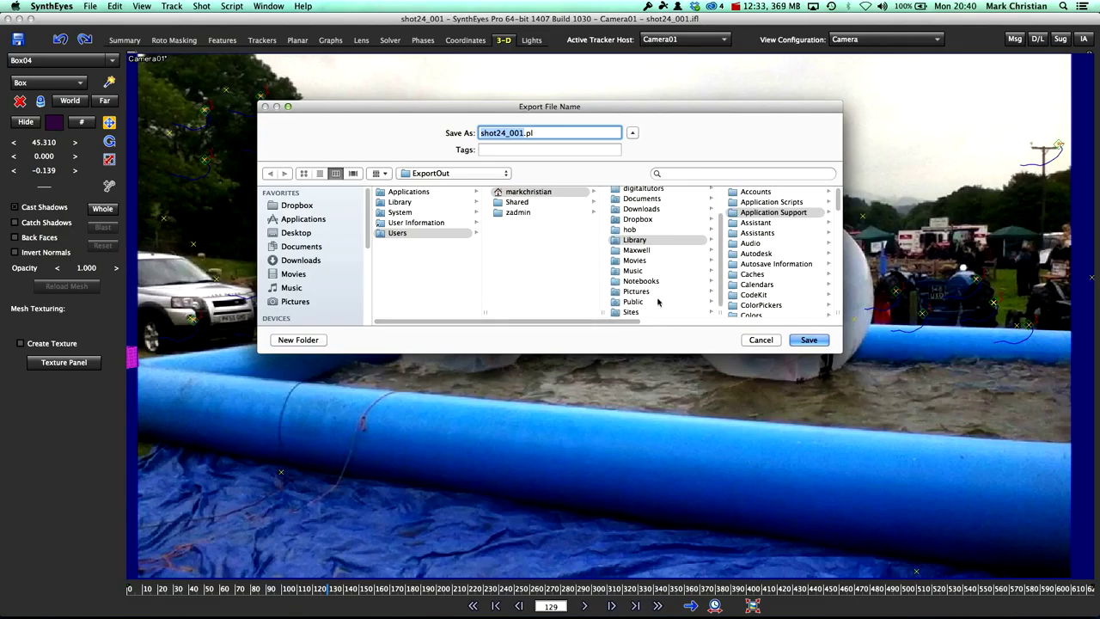
pyautogui.press('Tab')
pyautogui.press('d')
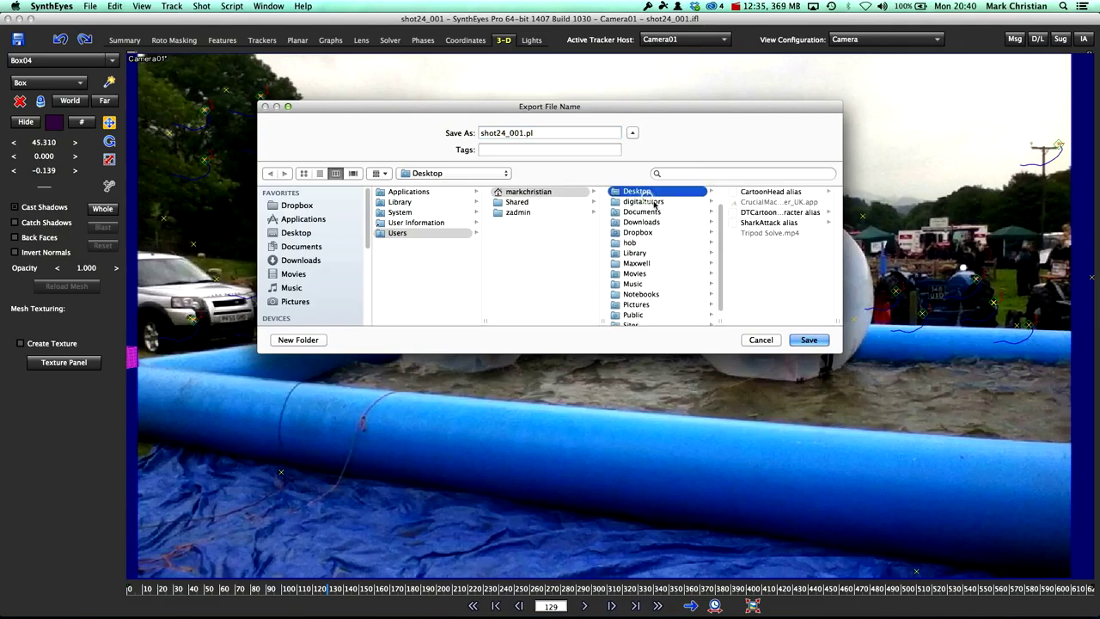
pyautogui.scroll(-1, 693, 268)
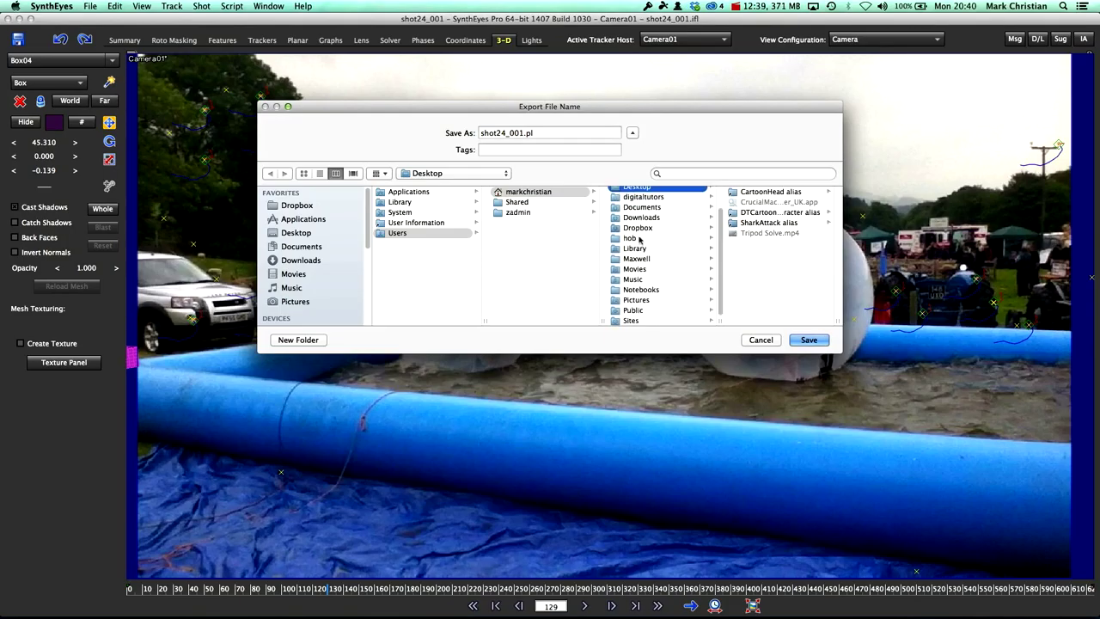
pyautogui.click(642, 208)
pyautogui.click(754, 206)
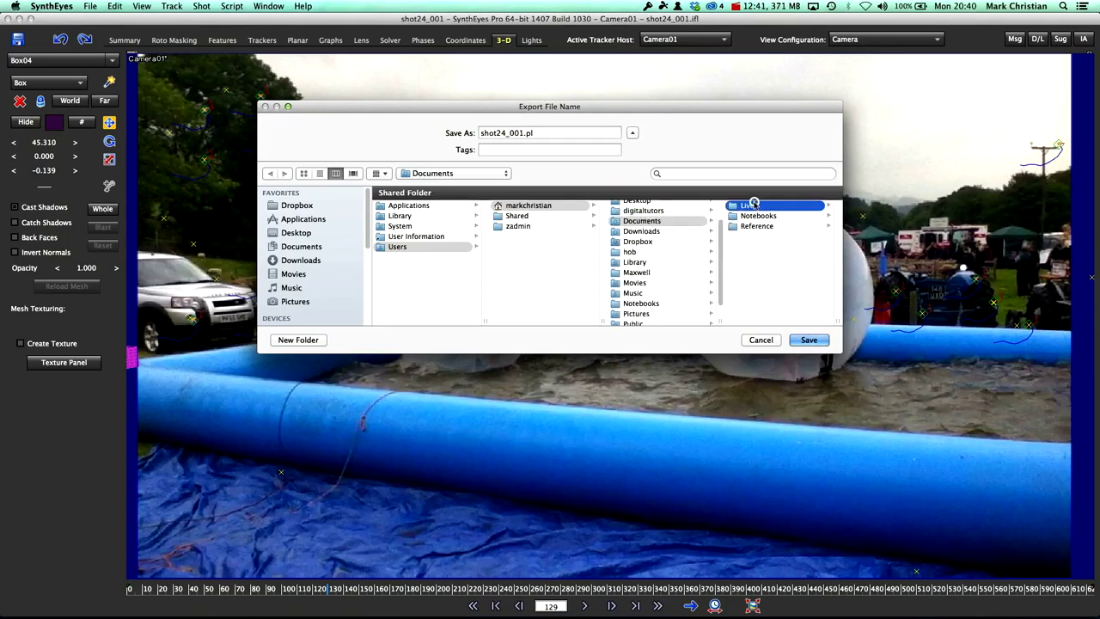
pyautogui.scroll(-10, 758, 280)
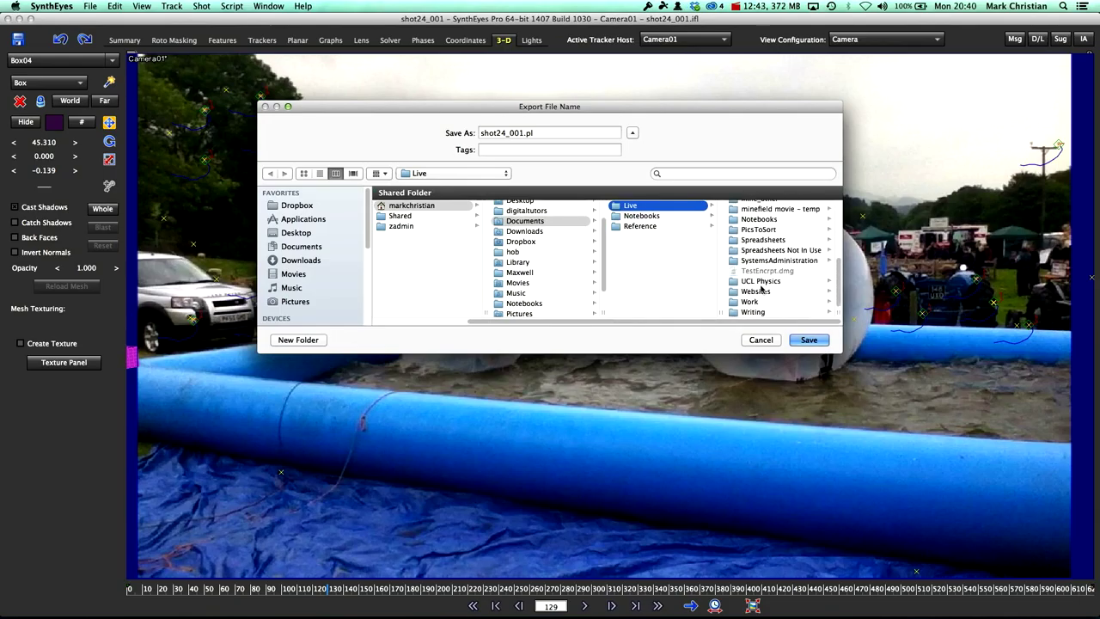
pyautogui.click(760, 291)
pyautogui.click(764, 229)
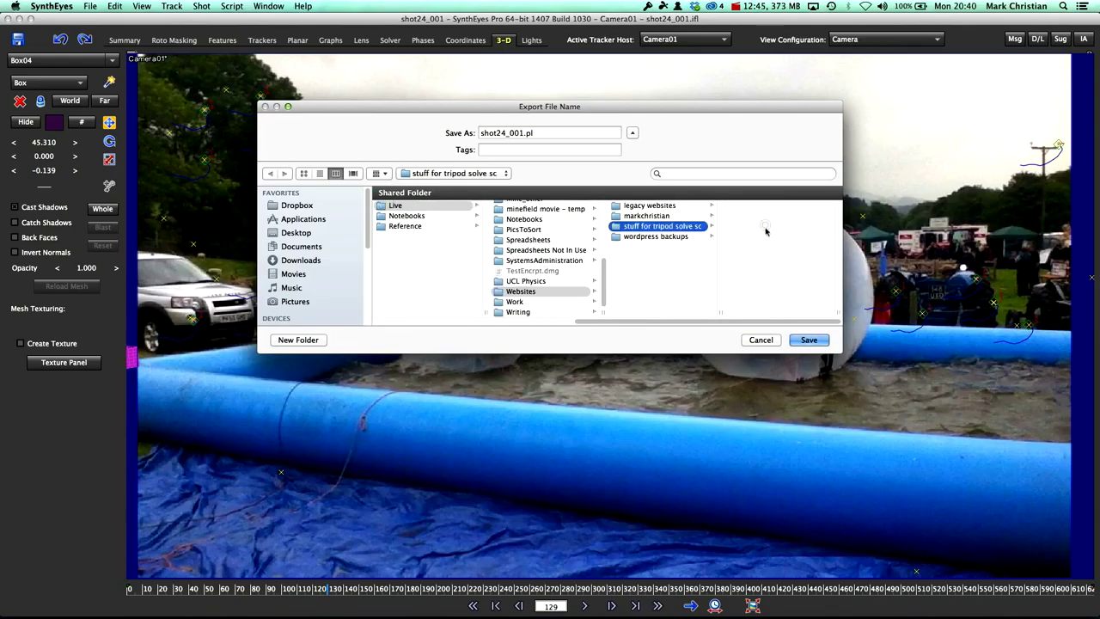
pyautogui.click(777, 206)
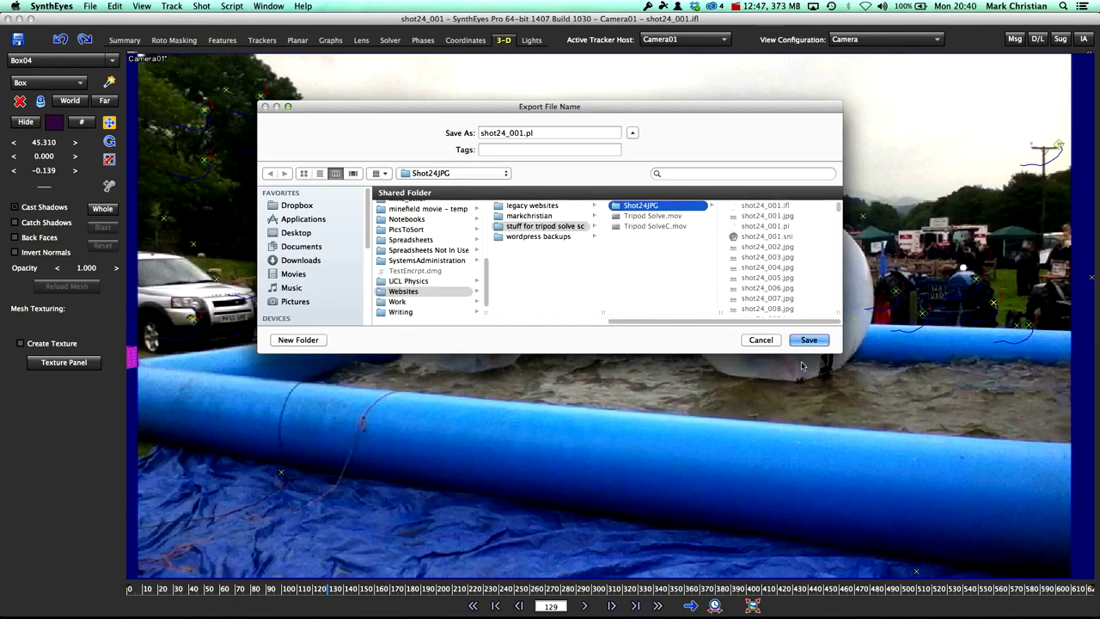
pyautogui.click(808, 340)
pyautogui.click(633, 183)
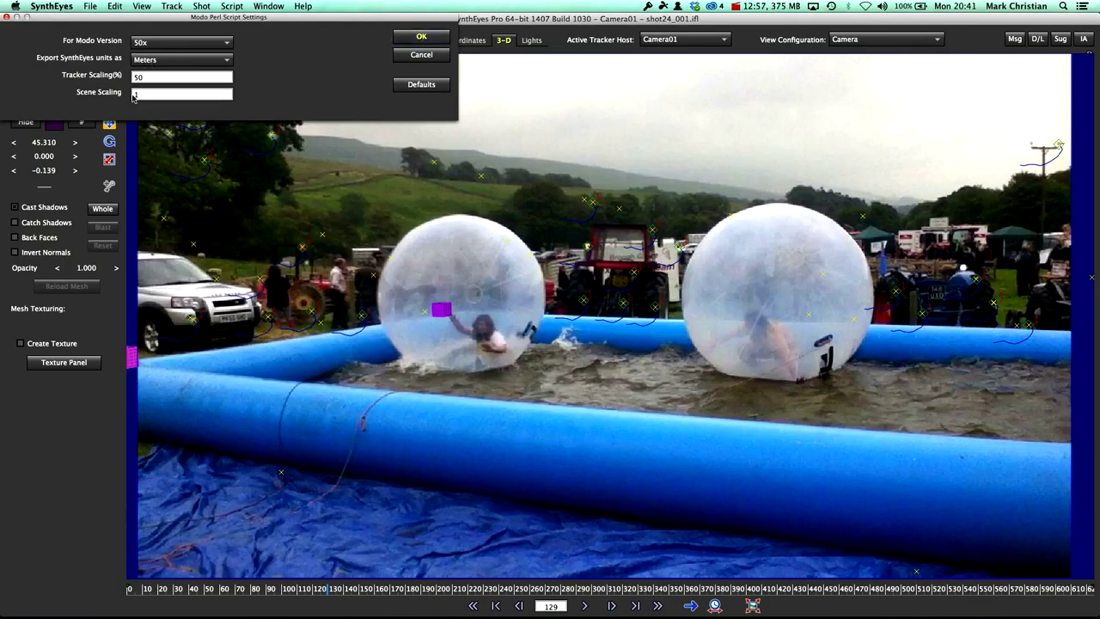
# Set the export to Modo version 50x in Meters and confirm
pyautogui.click(146, 45)
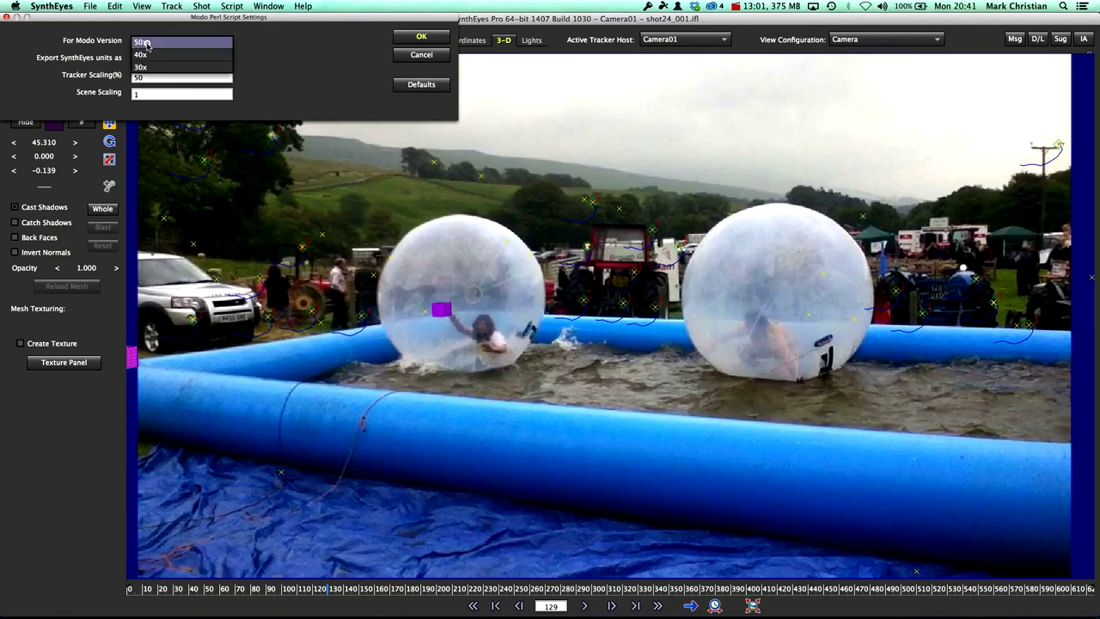
pyautogui.click(141, 42)
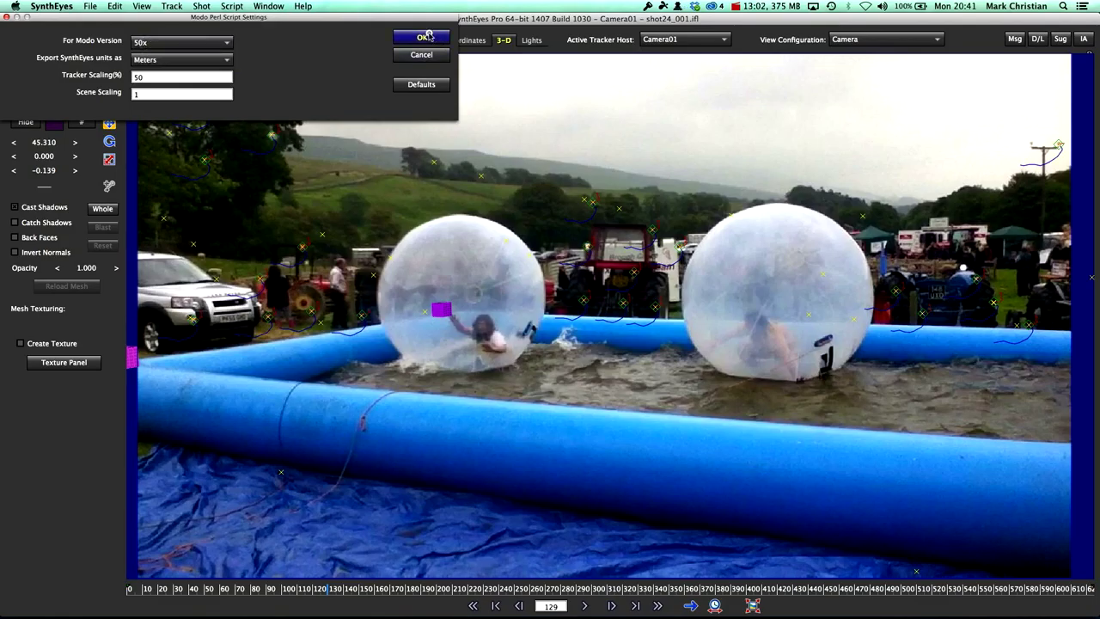
pyautogui.click(421, 36)
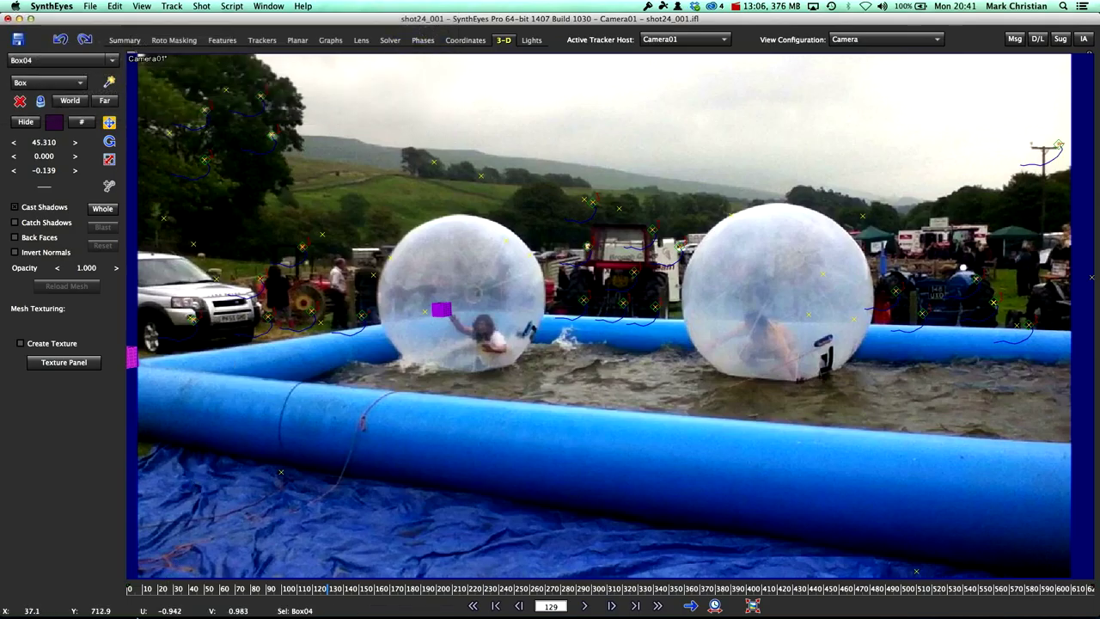
pyautogui.moveTo(144, 615)
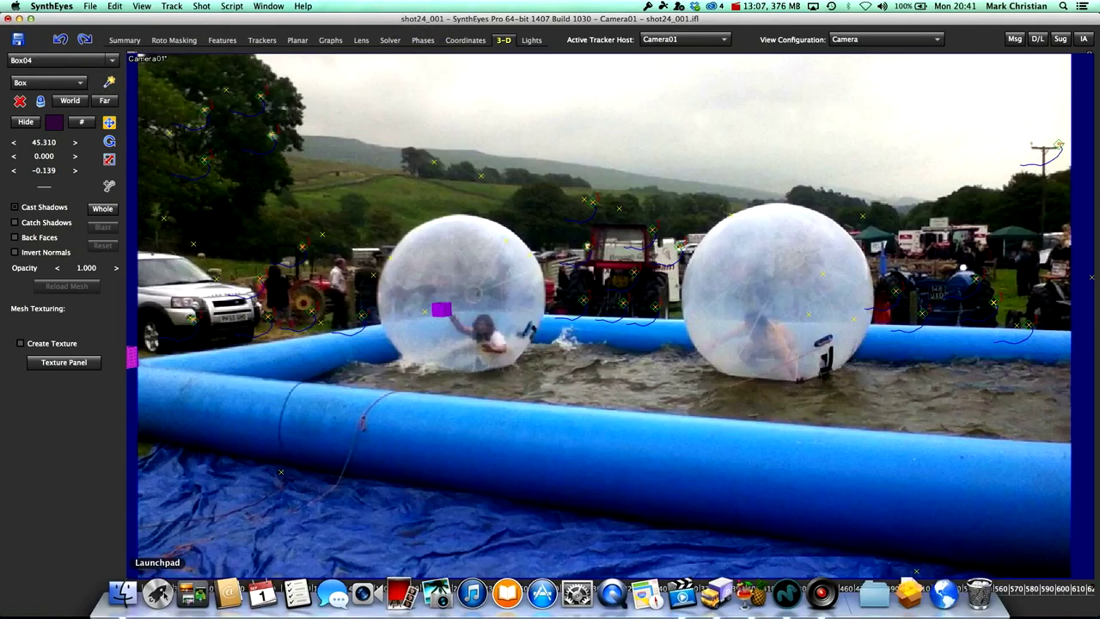
# In Modo, run the shot24_001.pl script via System > Run Script
pyautogui.click(786, 595)
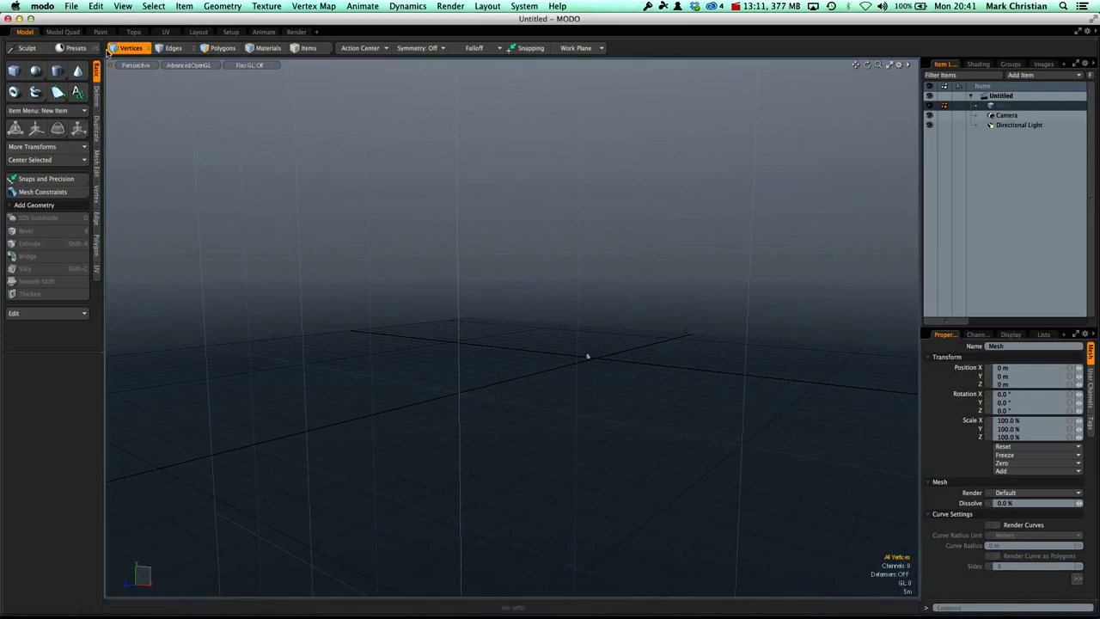
pyautogui.click(518, 7)
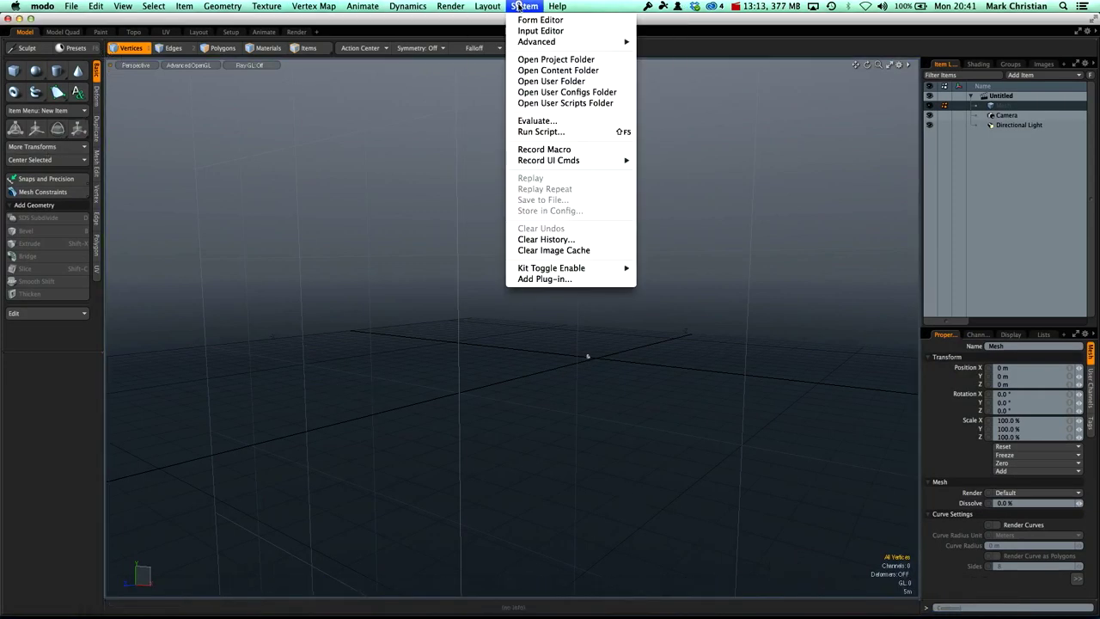
pyautogui.click(541, 132)
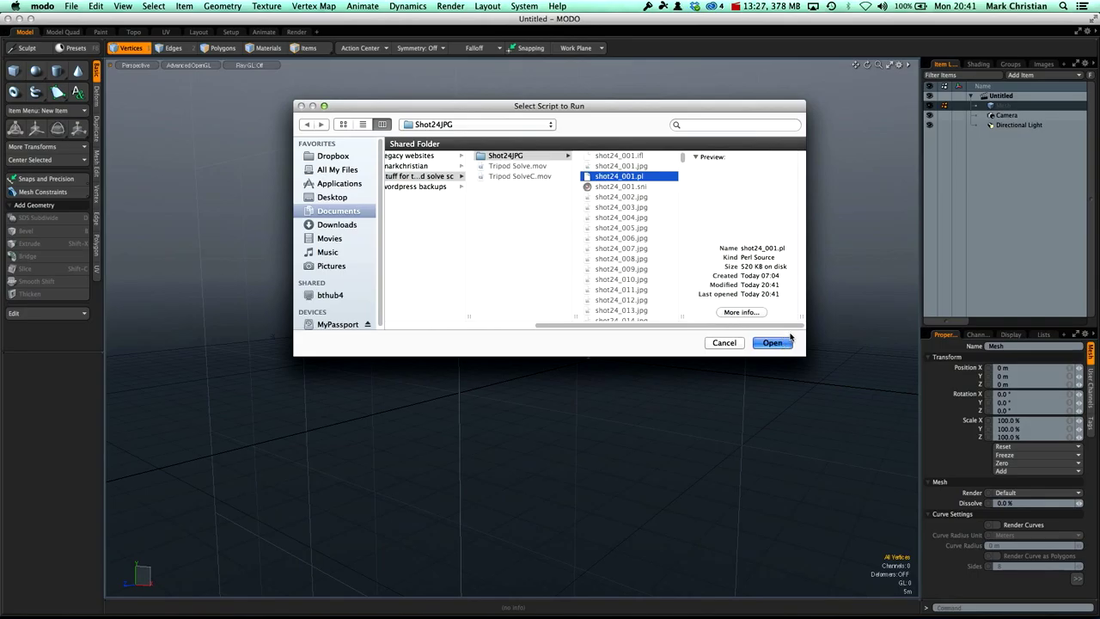
pyautogui.click(788, 340)
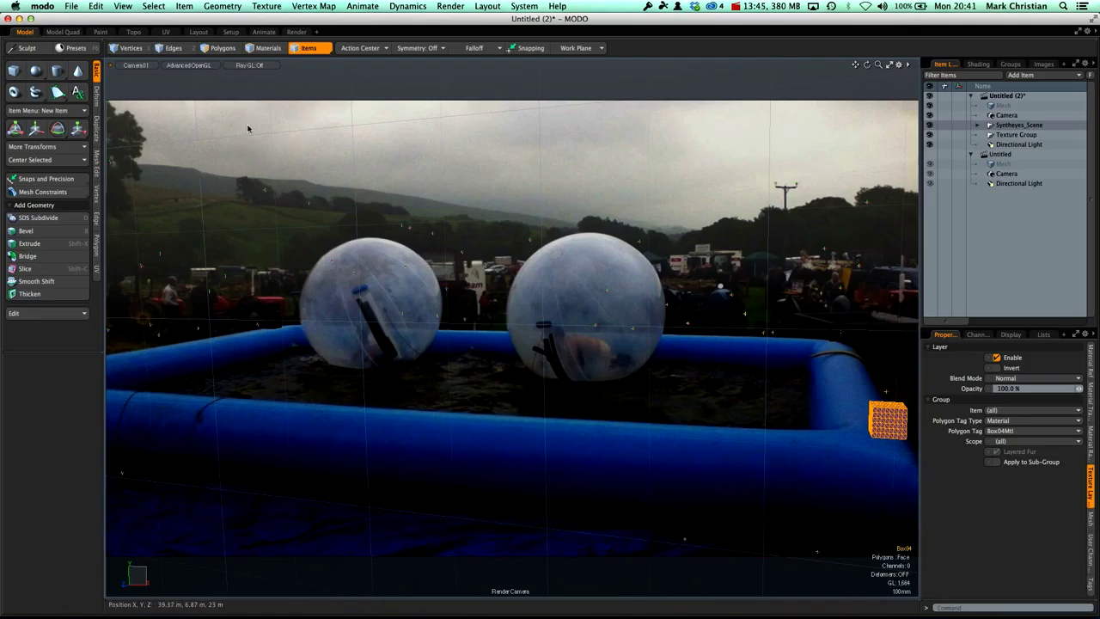
# Switch the viewport to Perspective and close the empty Untitled scene
pyautogui.click(138, 67)
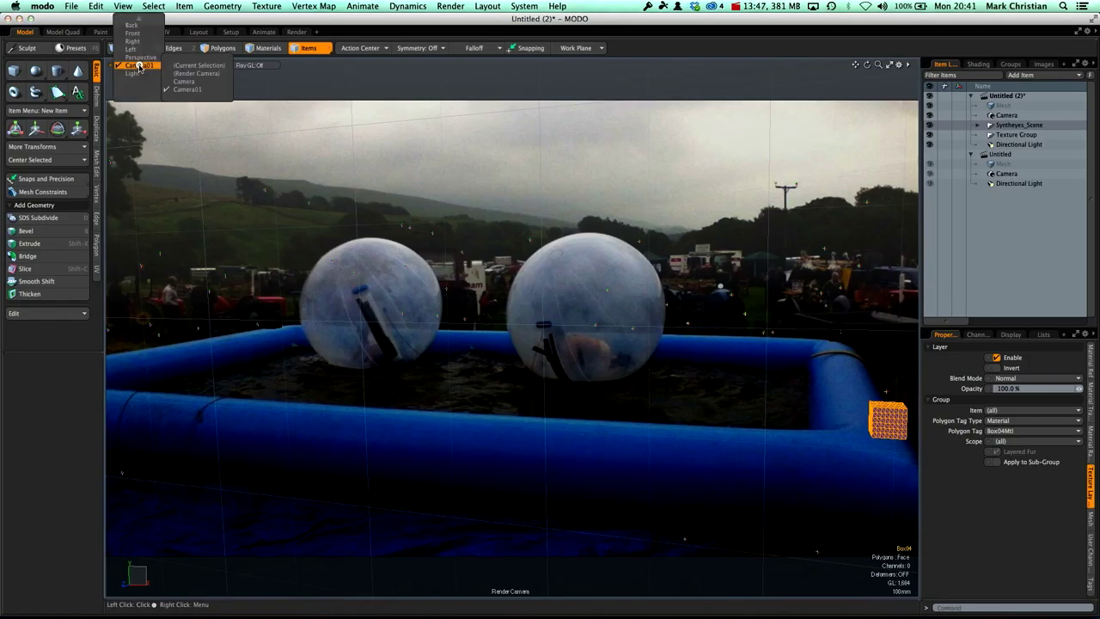
pyautogui.click(141, 58)
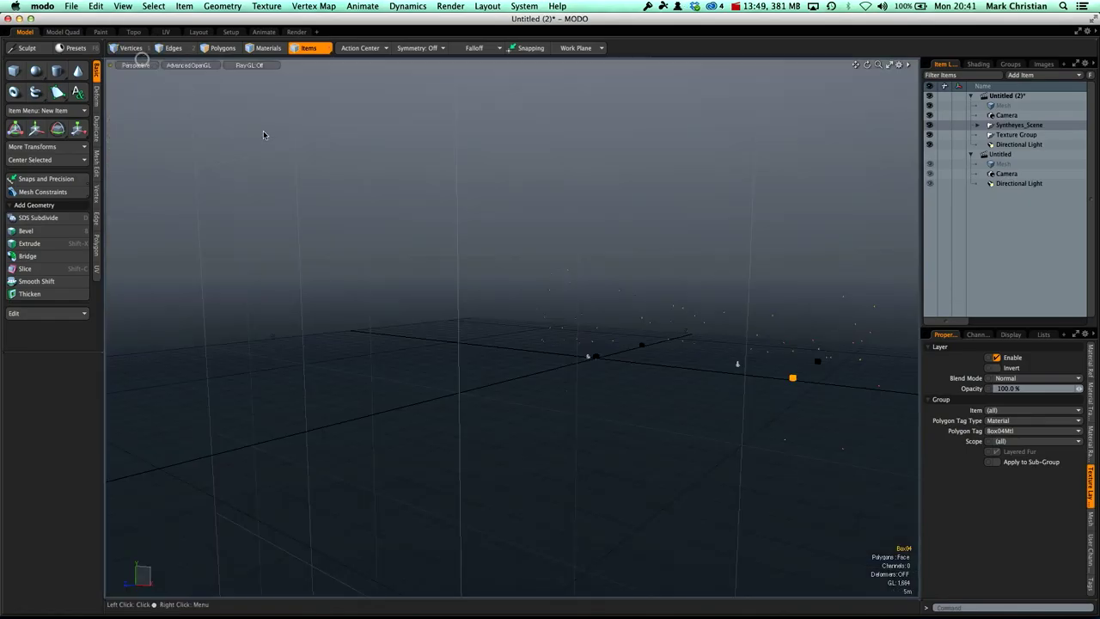
pyautogui.click(970, 156)
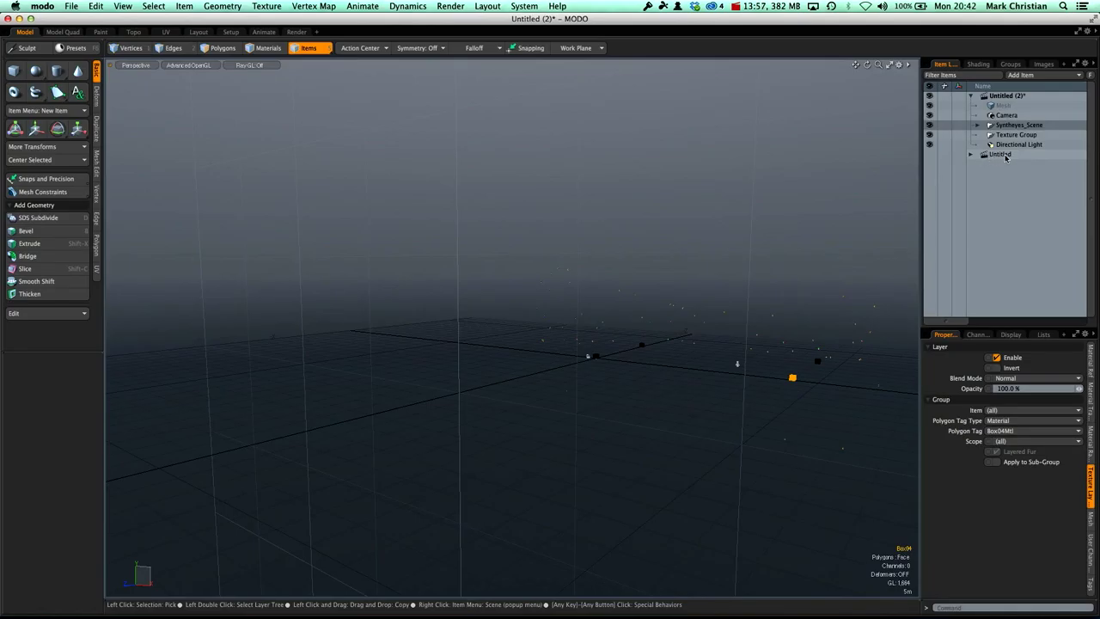
pyautogui.rightClick(1005, 156)
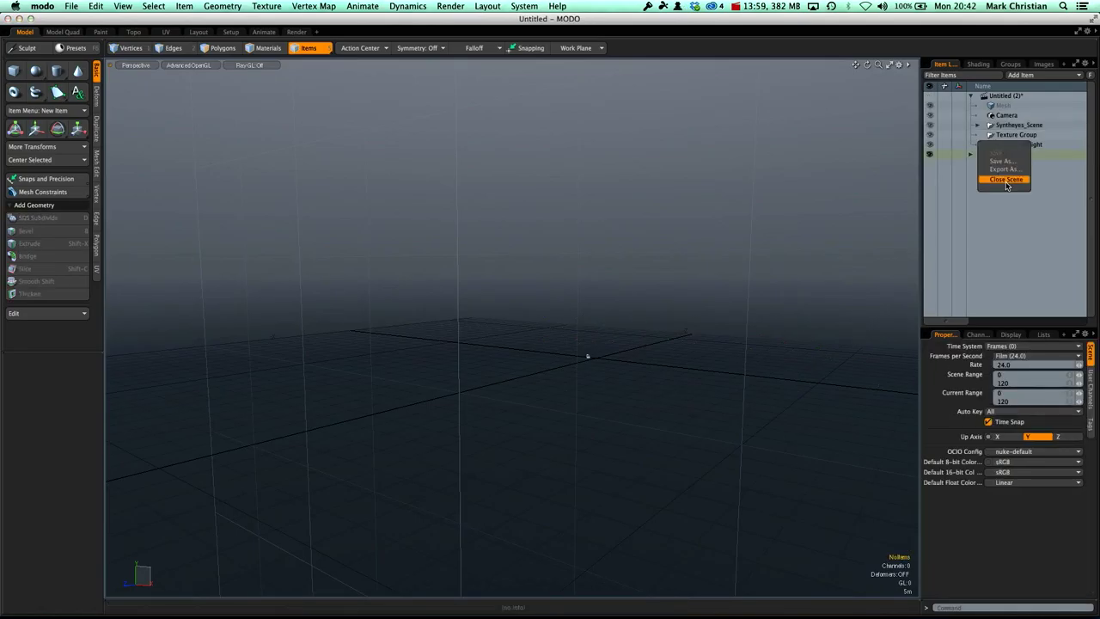
pyautogui.click(1005, 179)
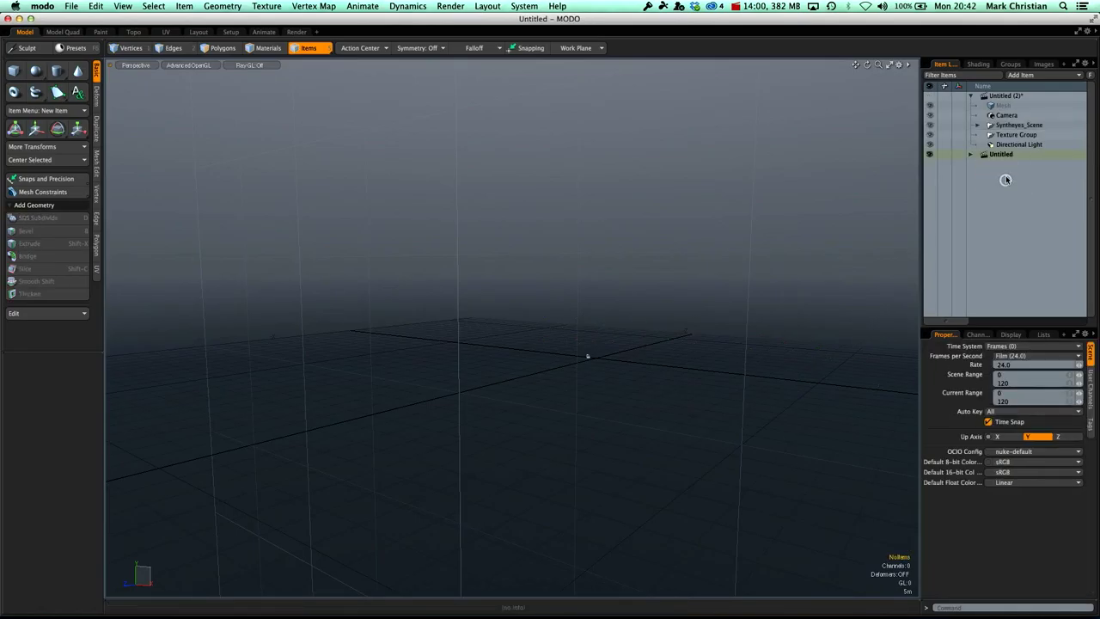
# Delete the default Camera and the Directional Light with its child items
pyautogui.click(1007, 115)
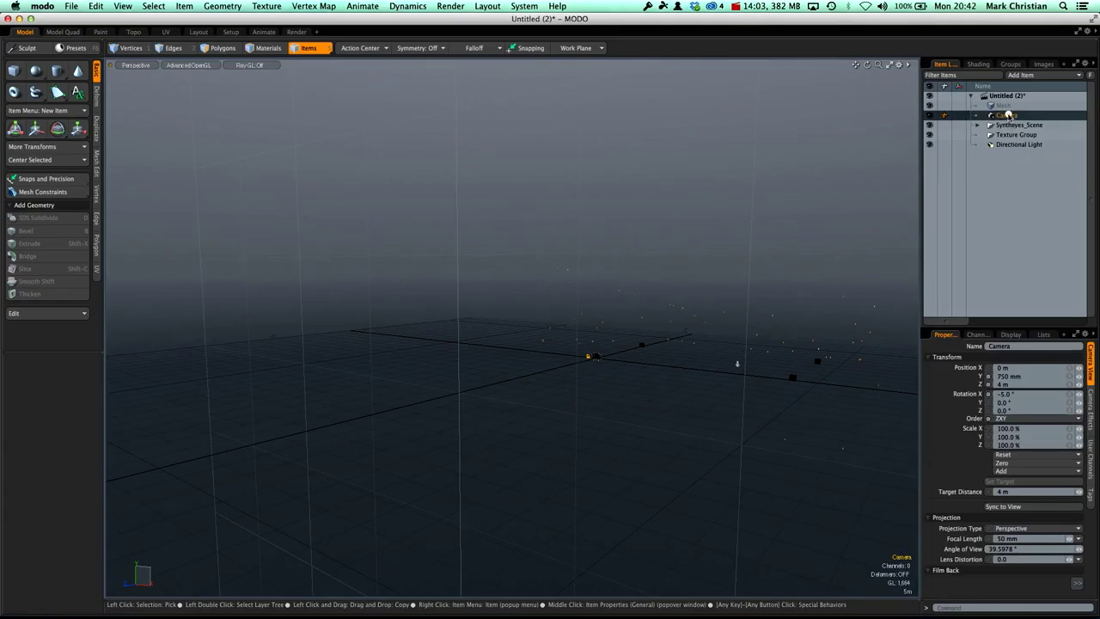
pyautogui.rightClick(1006, 114)
pyautogui.click(992, 399)
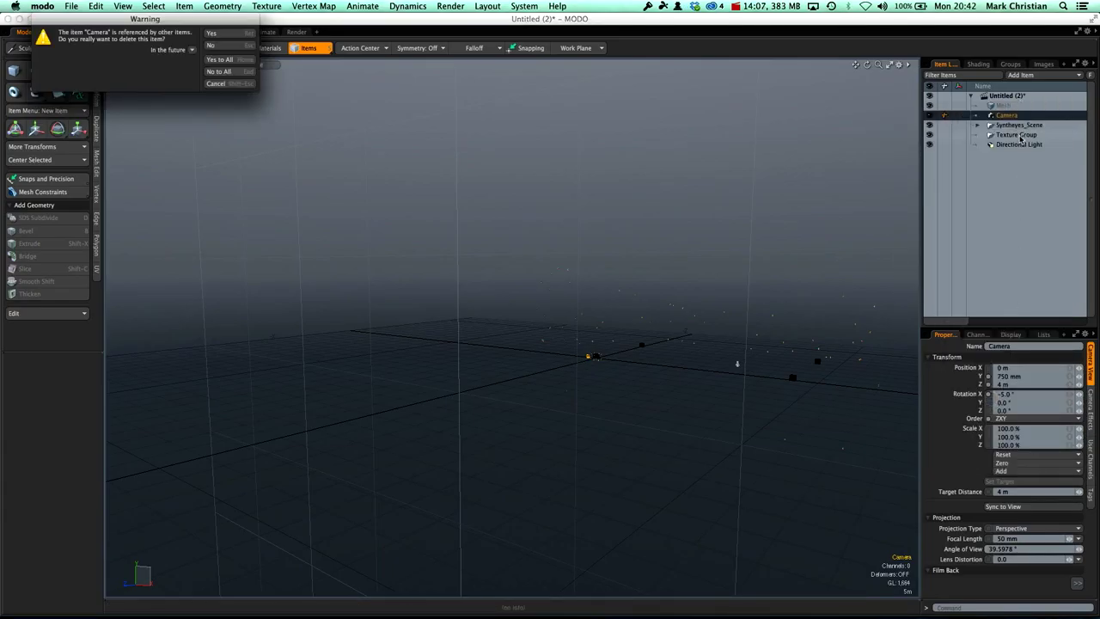
pyautogui.click(217, 33)
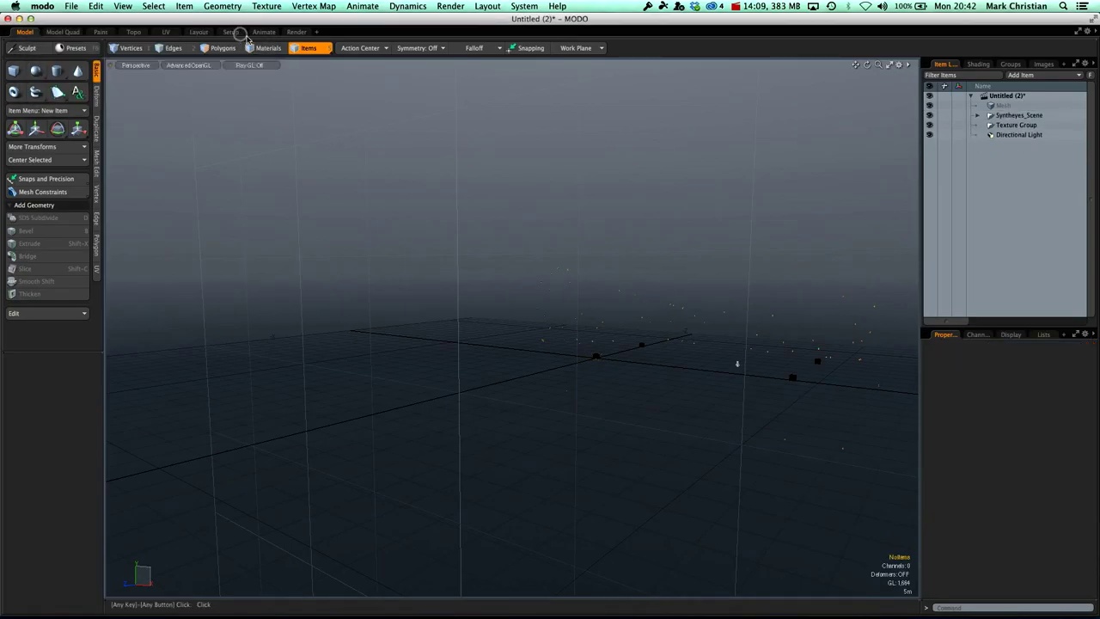
pyautogui.rightClick(1019, 135)
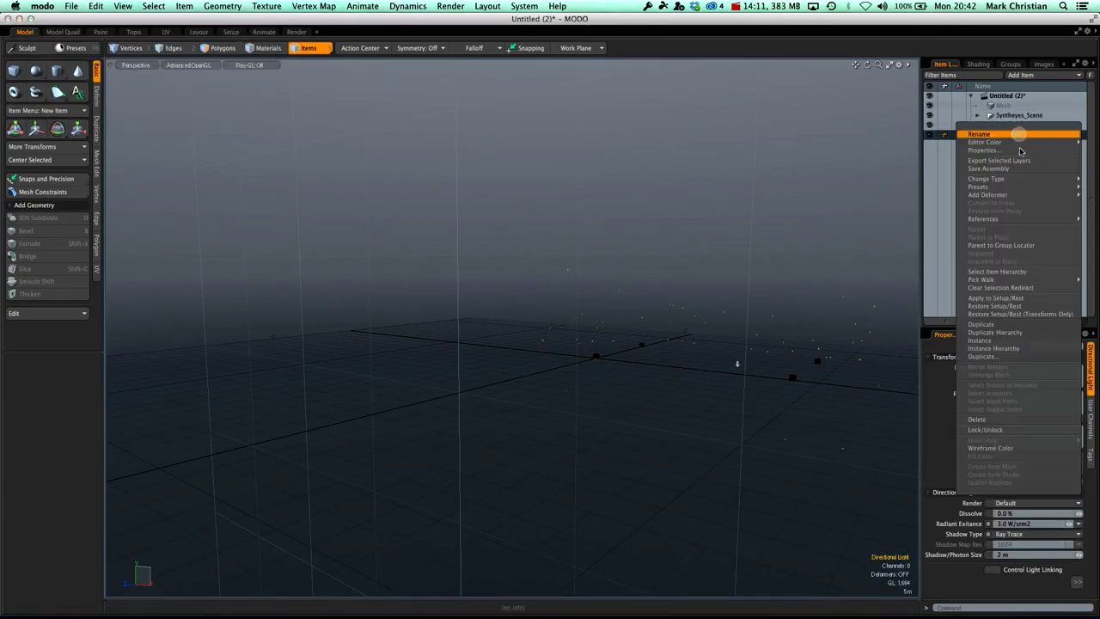
pyautogui.click(1032, 427)
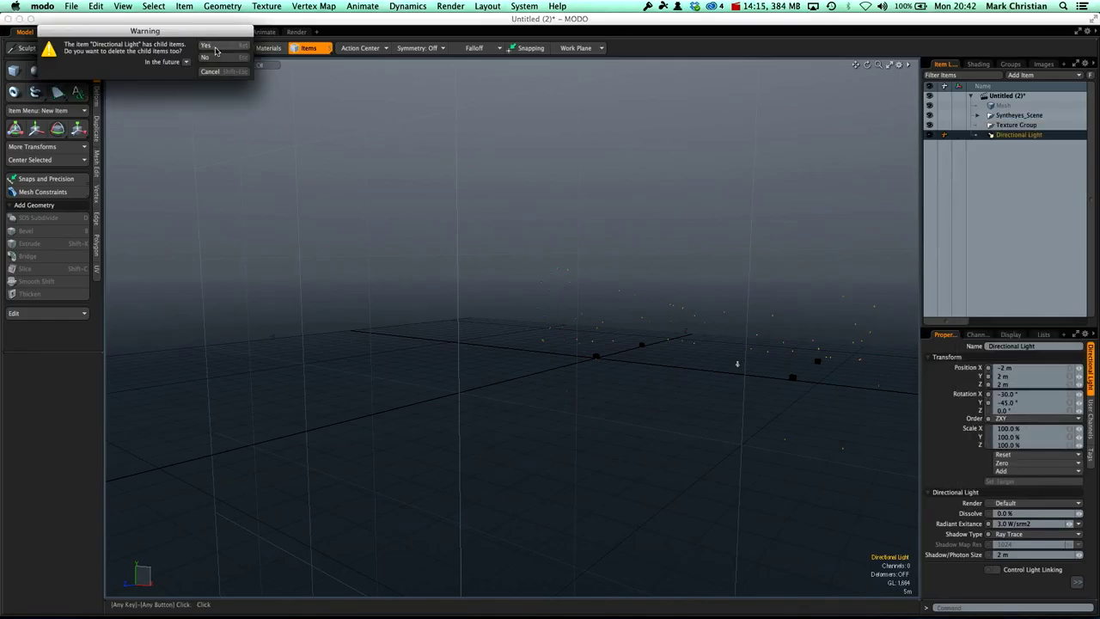
pyautogui.click(215, 48)
pyautogui.click(224, 33)
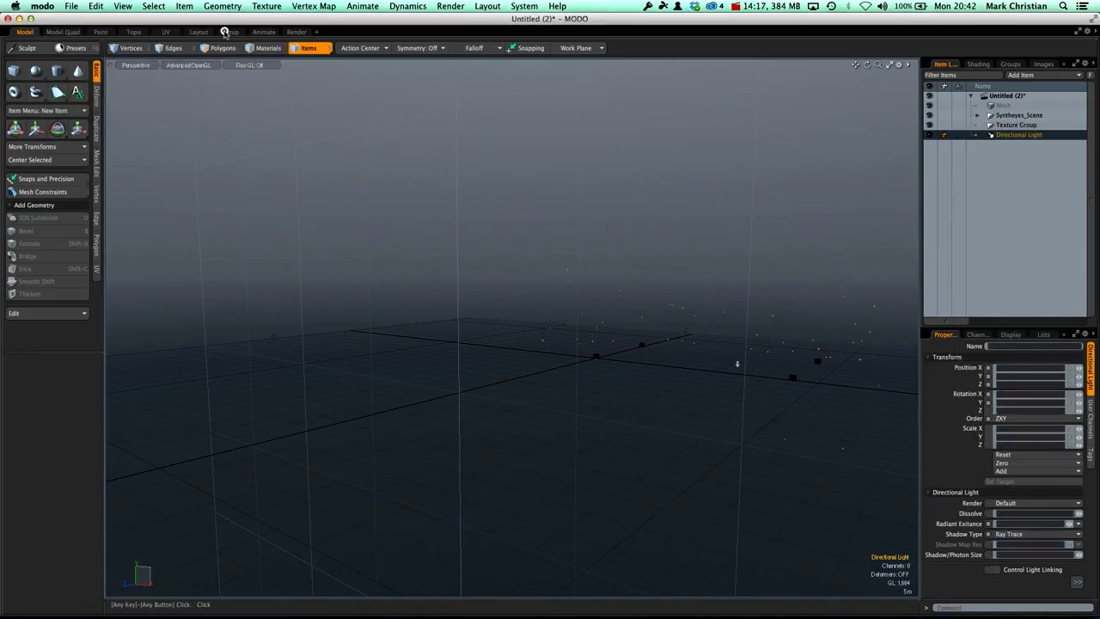
pyautogui.click(976, 115)
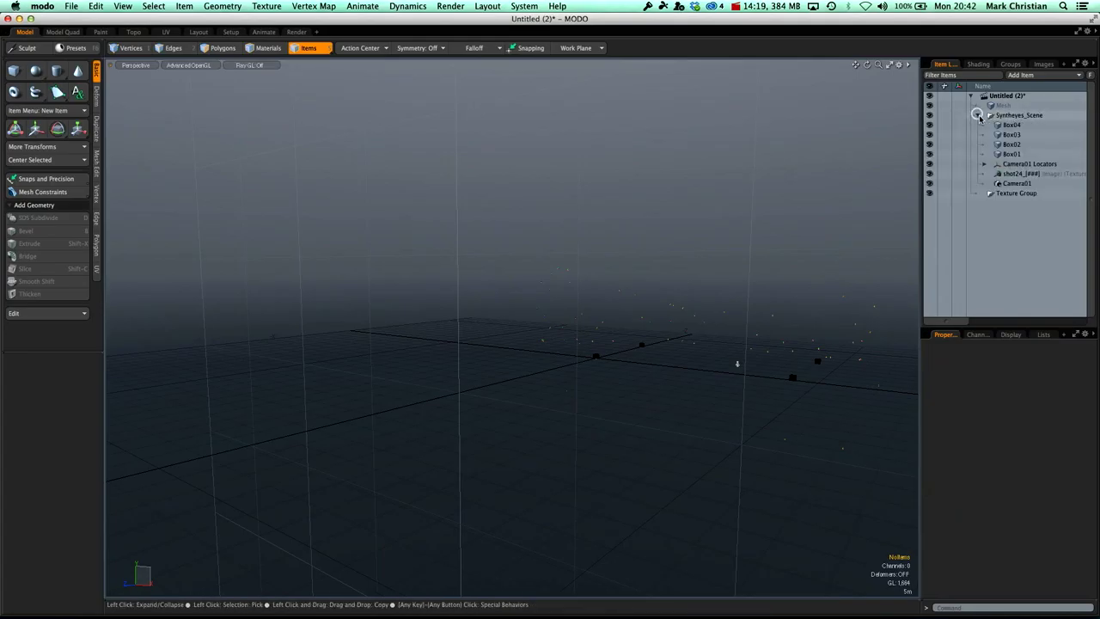
# Check the positions of Box01 through Box04 from an orbited view
pyautogui.click(1008, 155)
pyautogui.click(1010, 144)
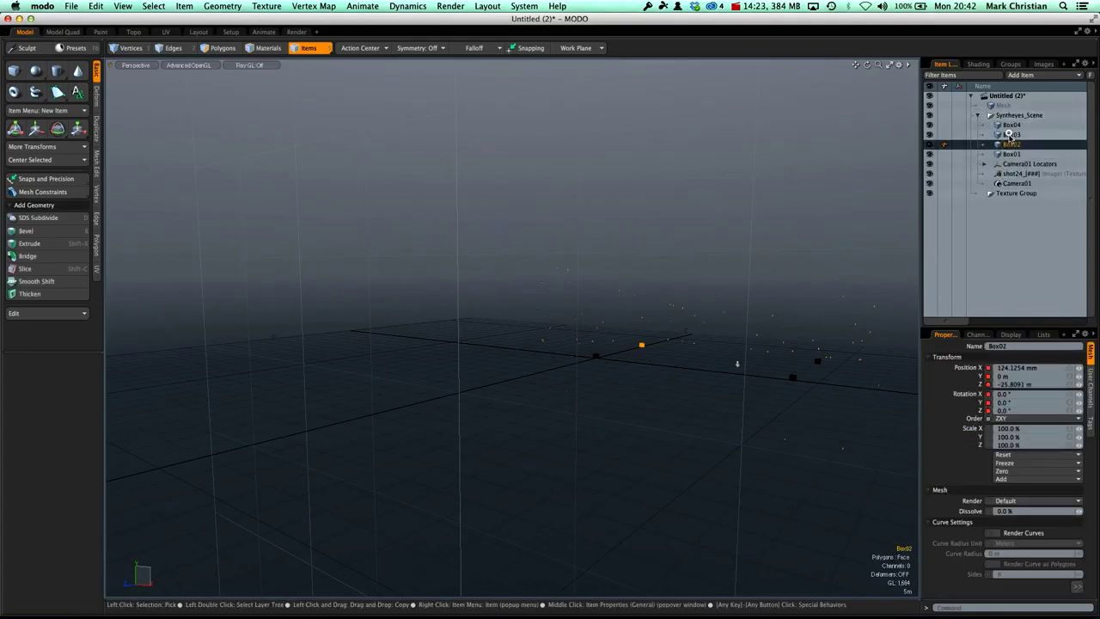
pyautogui.click(1009, 134)
pyautogui.click(1009, 125)
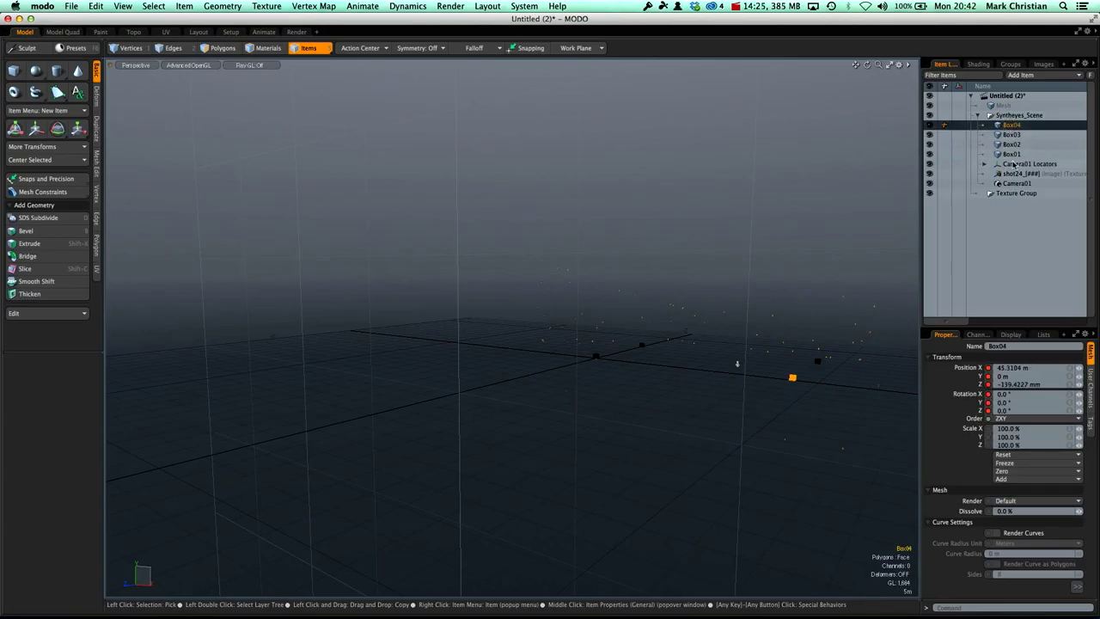
pyautogui.keyDown('alt'); pyautogui.moveTo(876, 226); pyautogui.dragTo(849, 252); pyautogui.keyUp('alt')
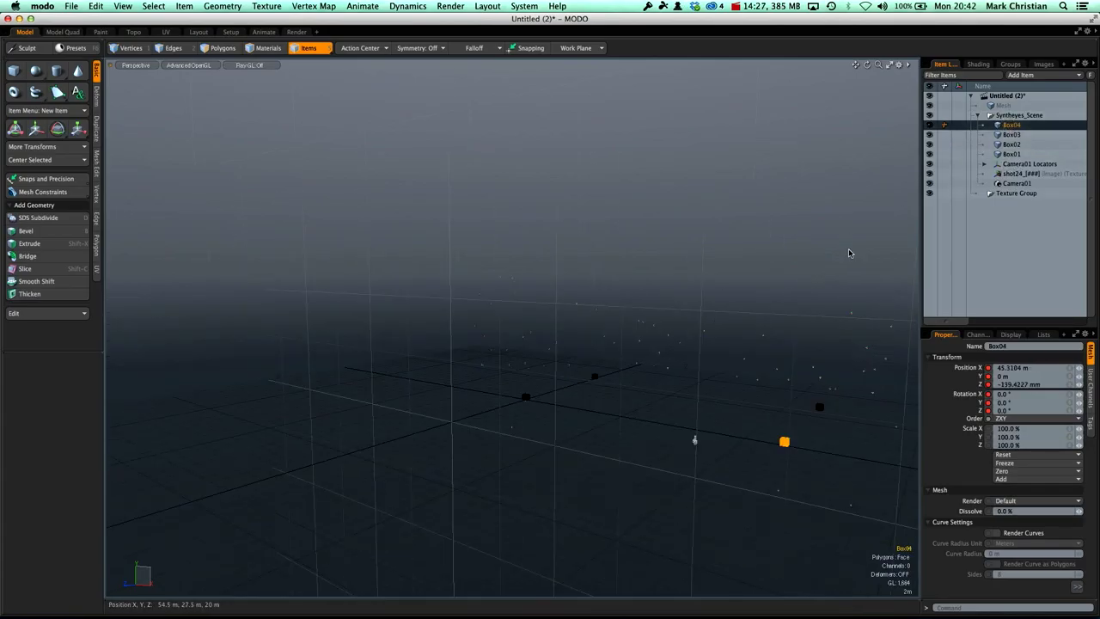
# Set Camera01's X scale to 5000 %
pyautogui.click(1016, 183)
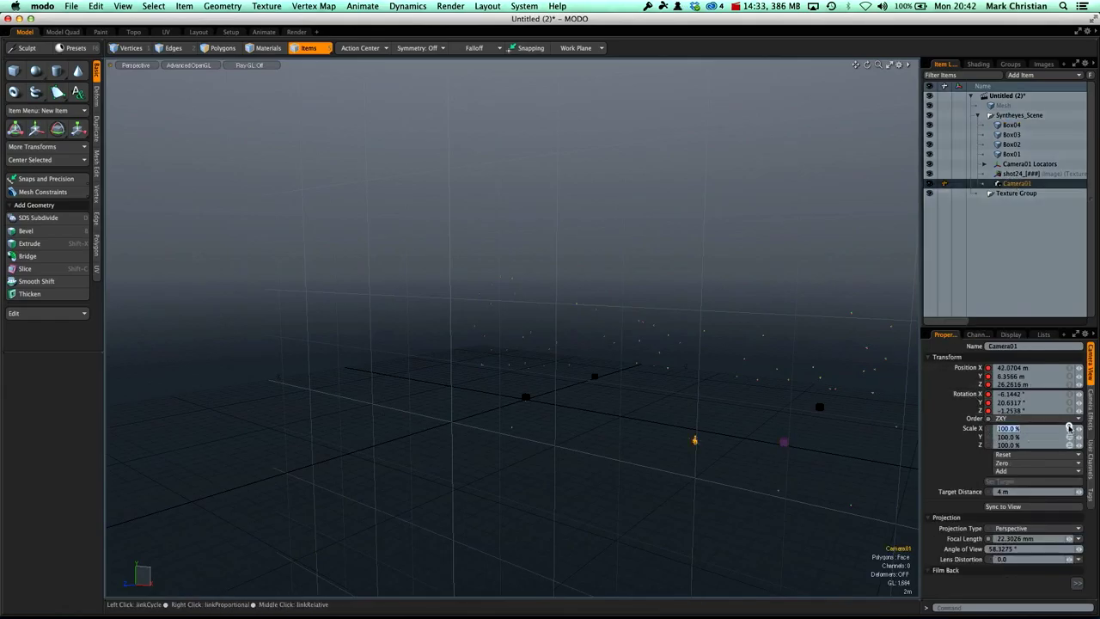
pyautogui.click(1033, 430)
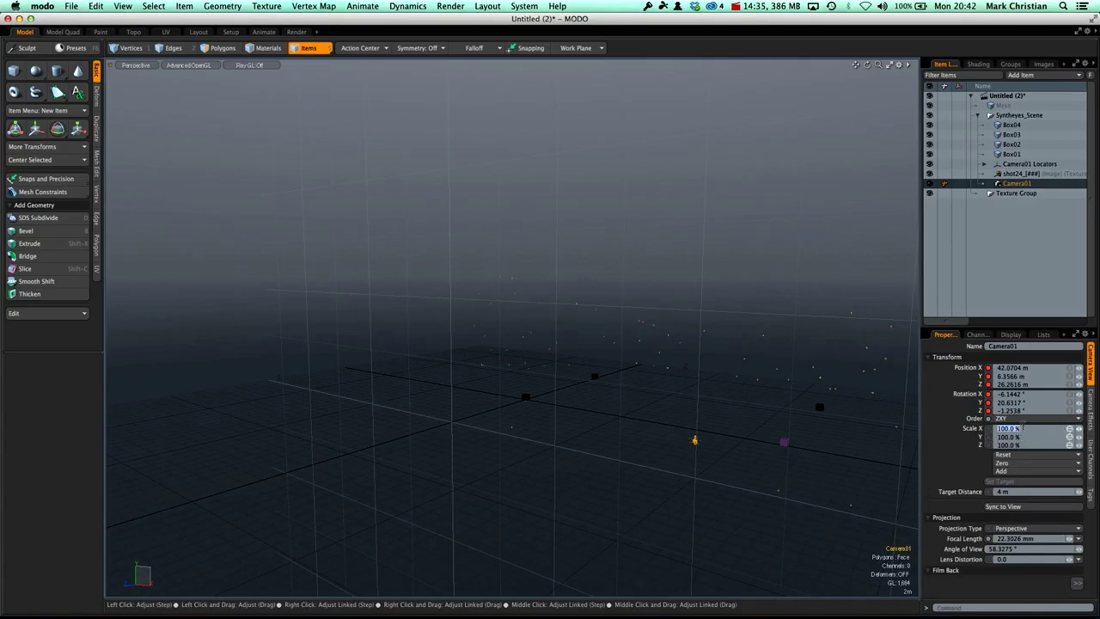
pyautogui.write('5')
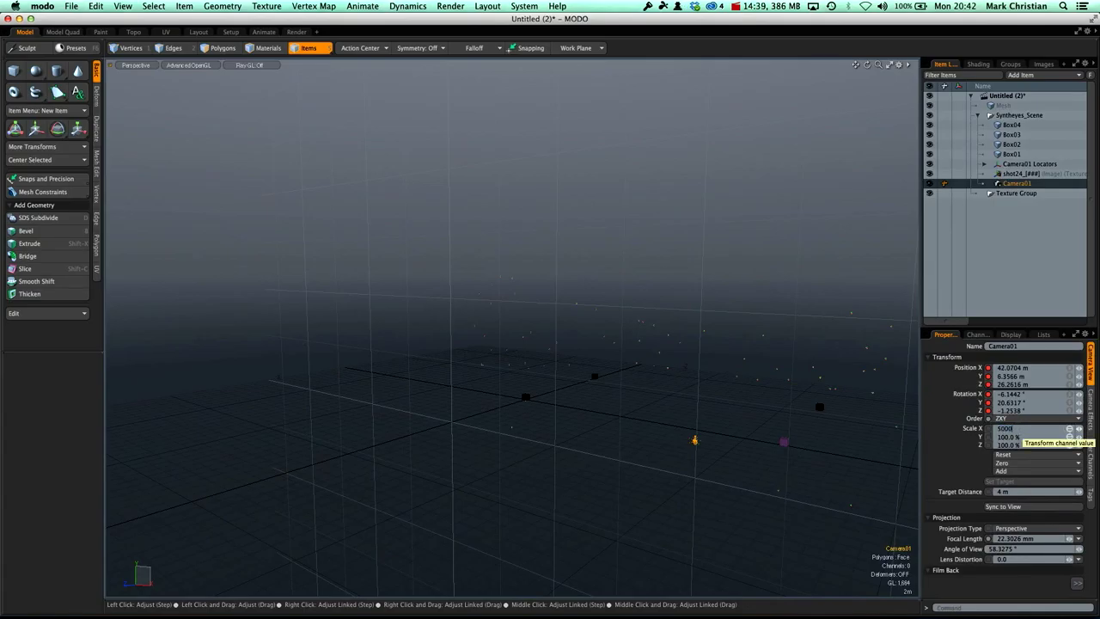
pyautogui.write('000')
pyautogui.press('Return')
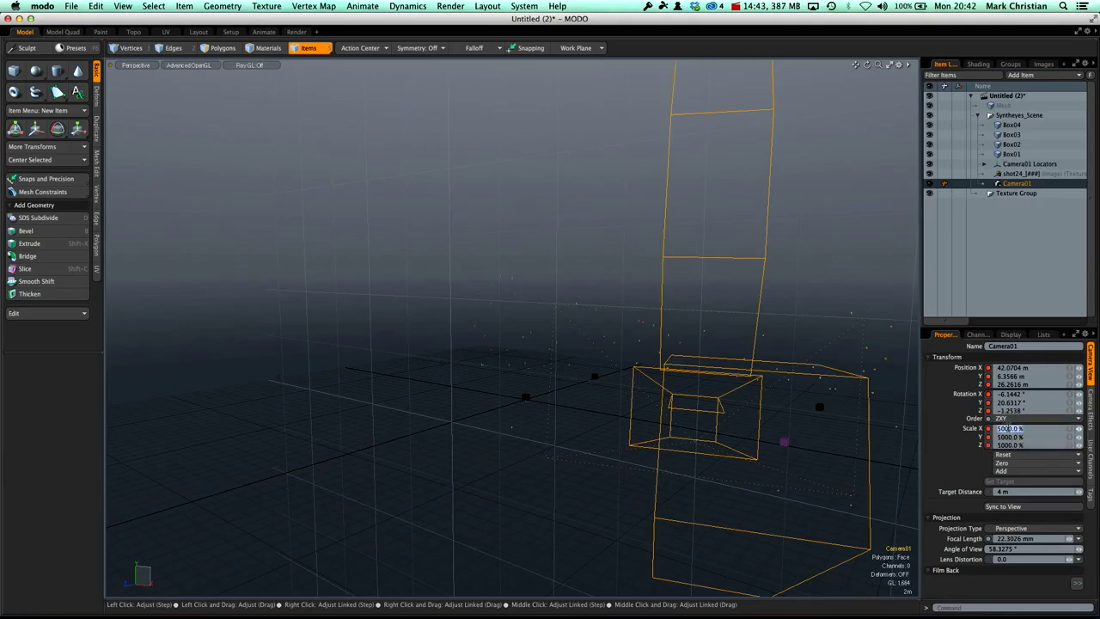
pyautogui.write('5')
pyautogui.click(1014, 249)
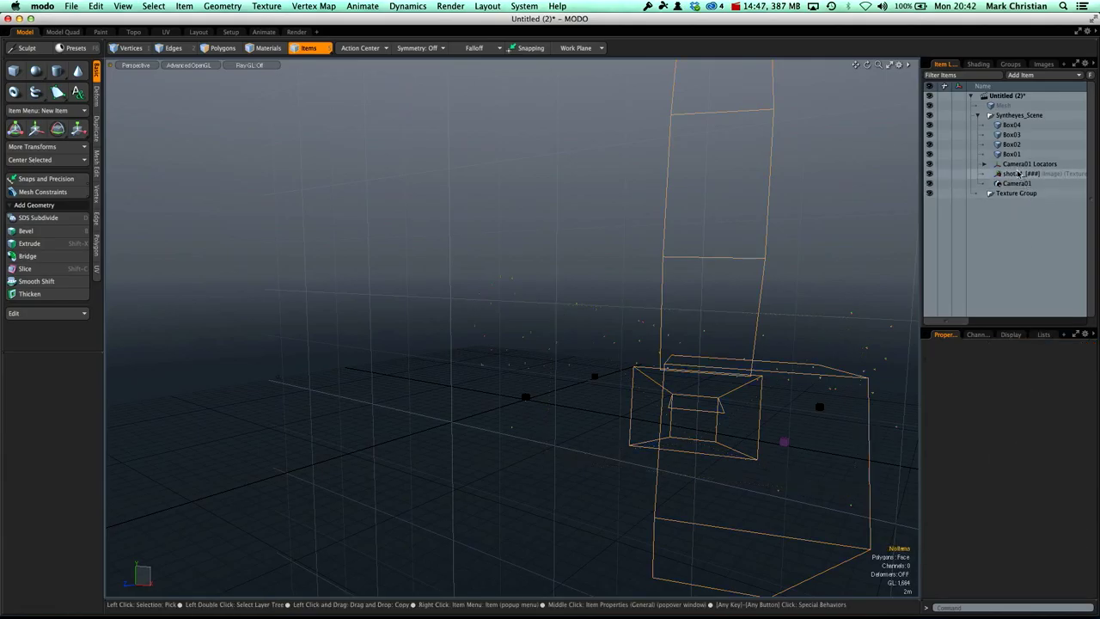
# Scale Camera01 Locators to 500 %
pyautogui.click(1024, 163)
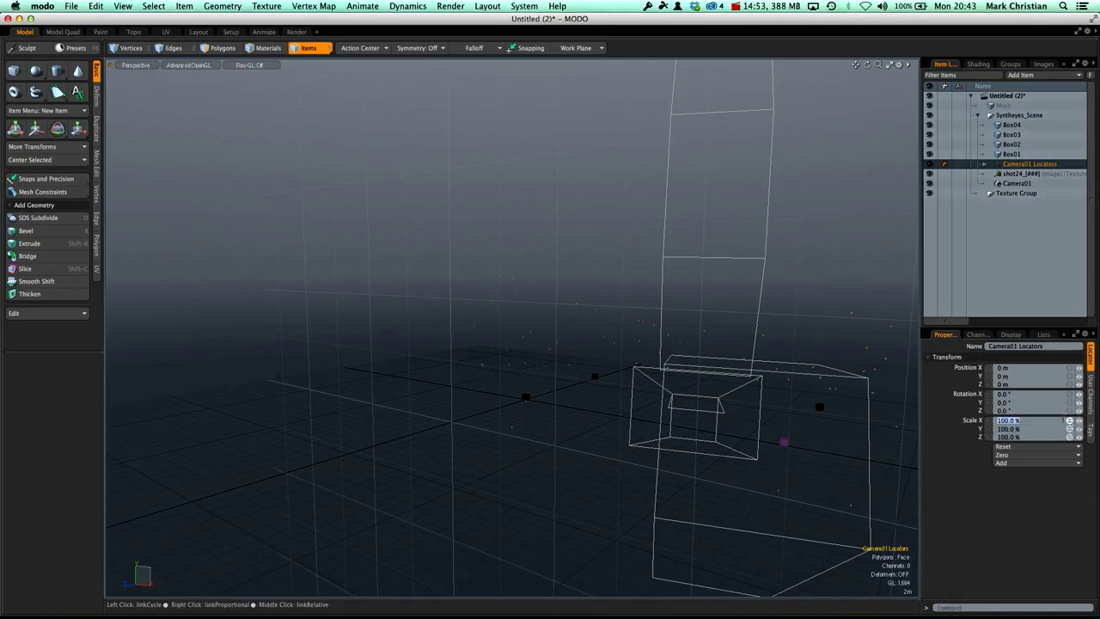
pyautogui.write('50')
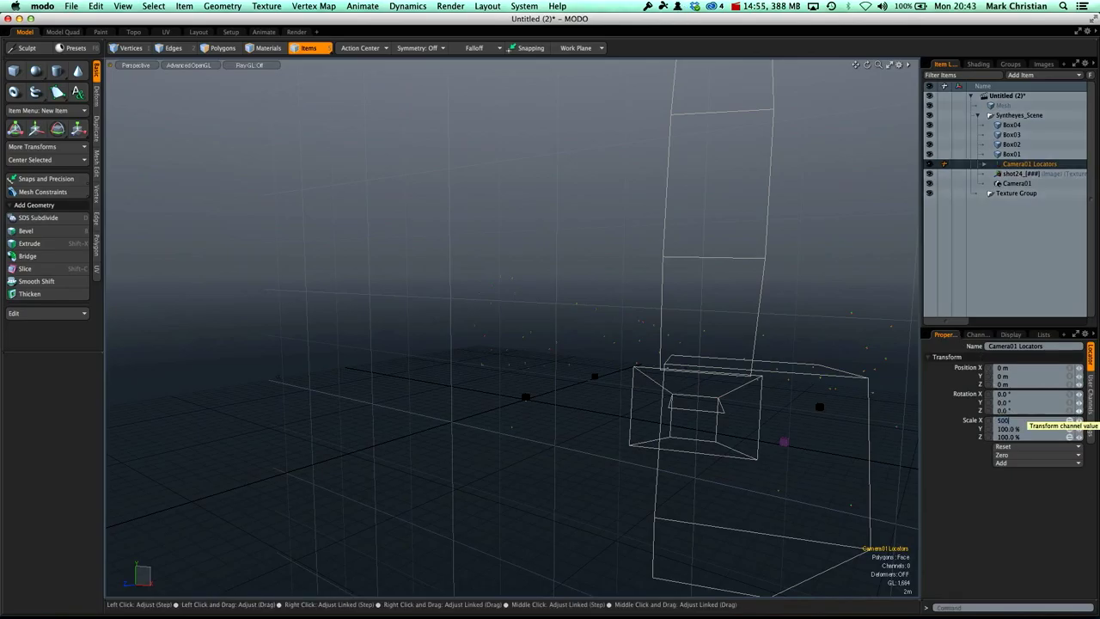
pyautogui.write('0')
pyautogui.press('Return')
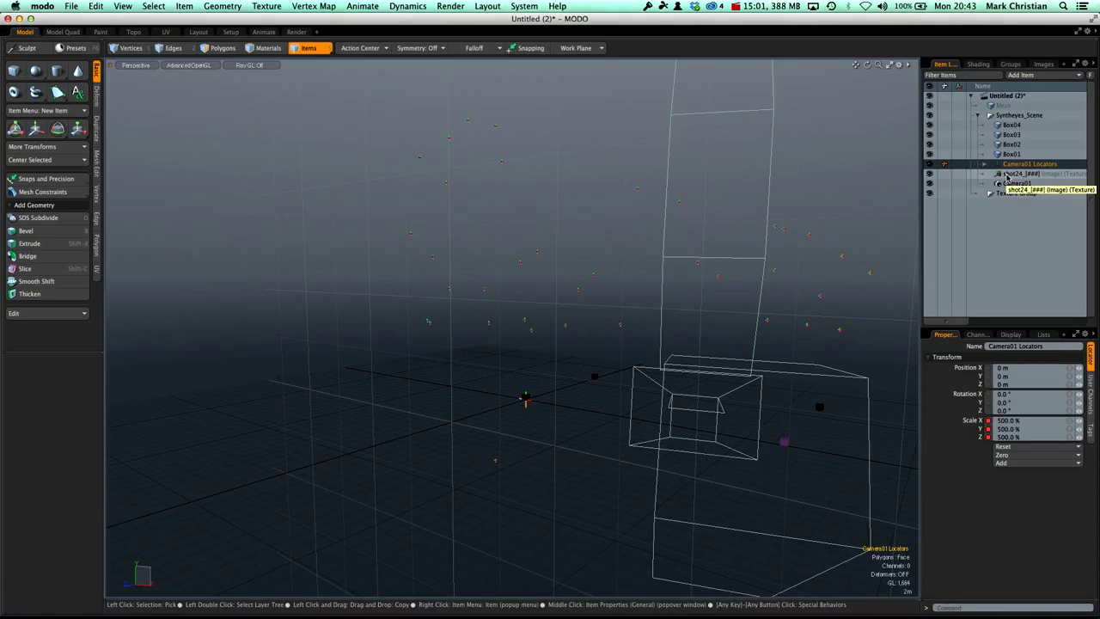
# Link Camera01's X, Y and Z scale and set it to 500 %
pyautogui.click(1007, 176)
pyautogui.click(1006, 185)
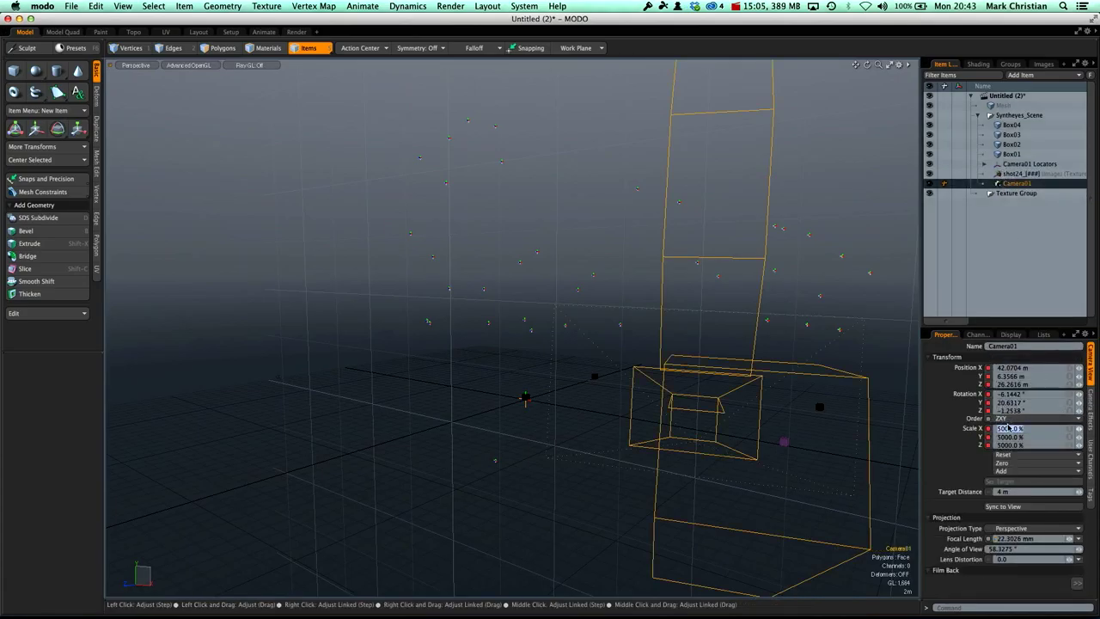
pyautogui.click(1070, 427)
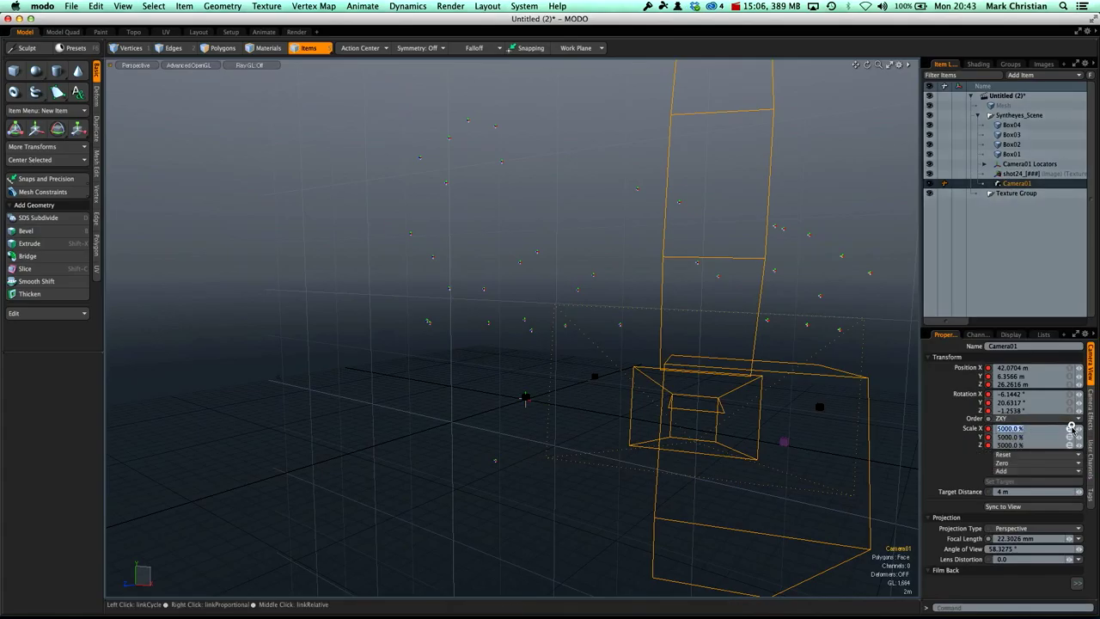
pyautogui.write('5')
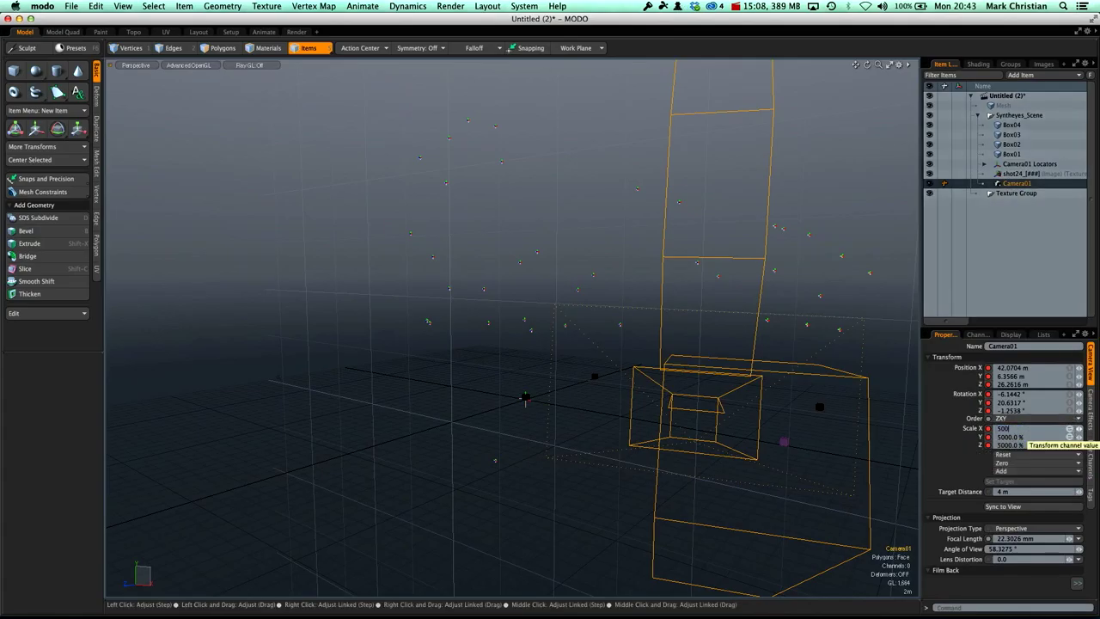
pyautogui.write('00')
pyautogui.press('Return')
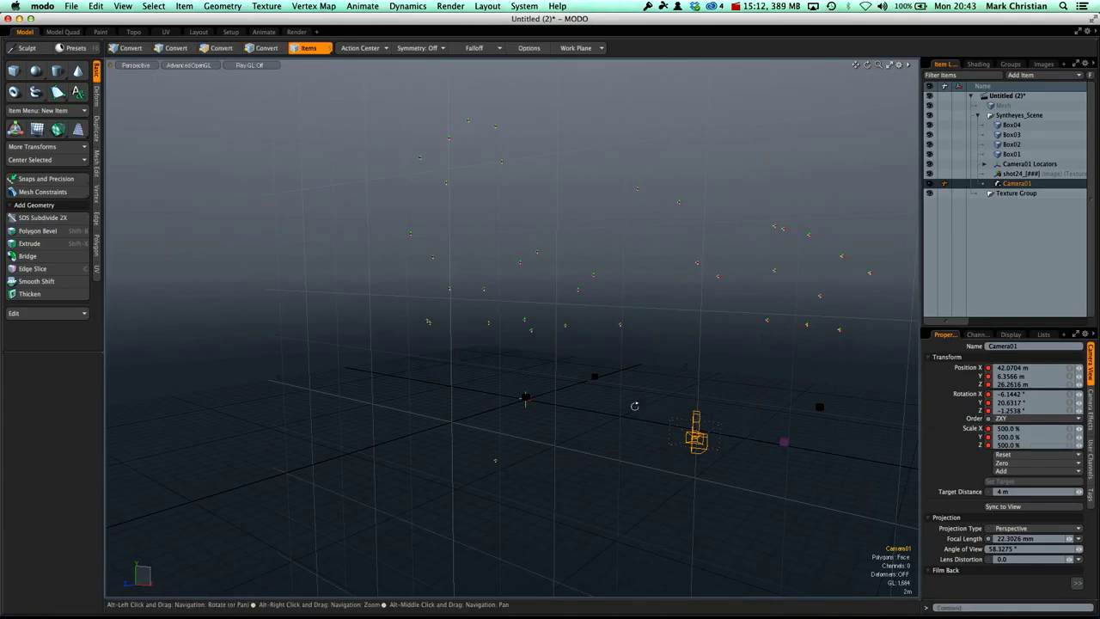
# Orbit around Camera01 and its locators, then switch to the Setup layout
pyautogui.keyDown('alt'); pyautogui.moveTo(642, 411); pyautogui.dragTo(674, 462); pyautogui.keyUp('alt')
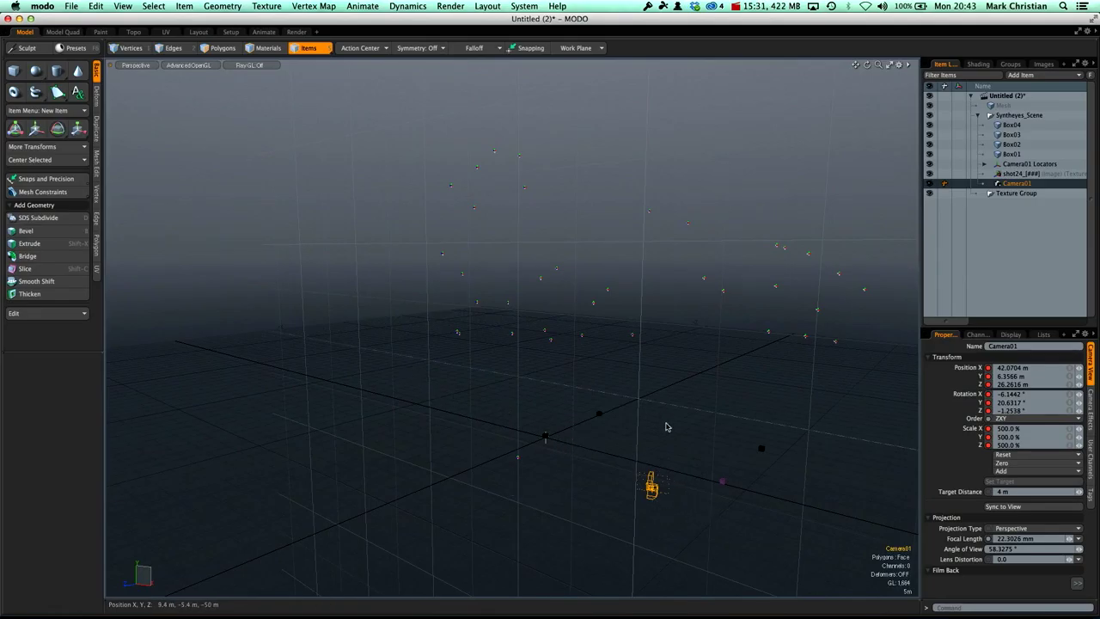
pyautogui.keyDown('alt'); pyautogui.moveTo(671, 425); pyautogui.dragTo(694, 405); pyautogui.keyUp('alt')
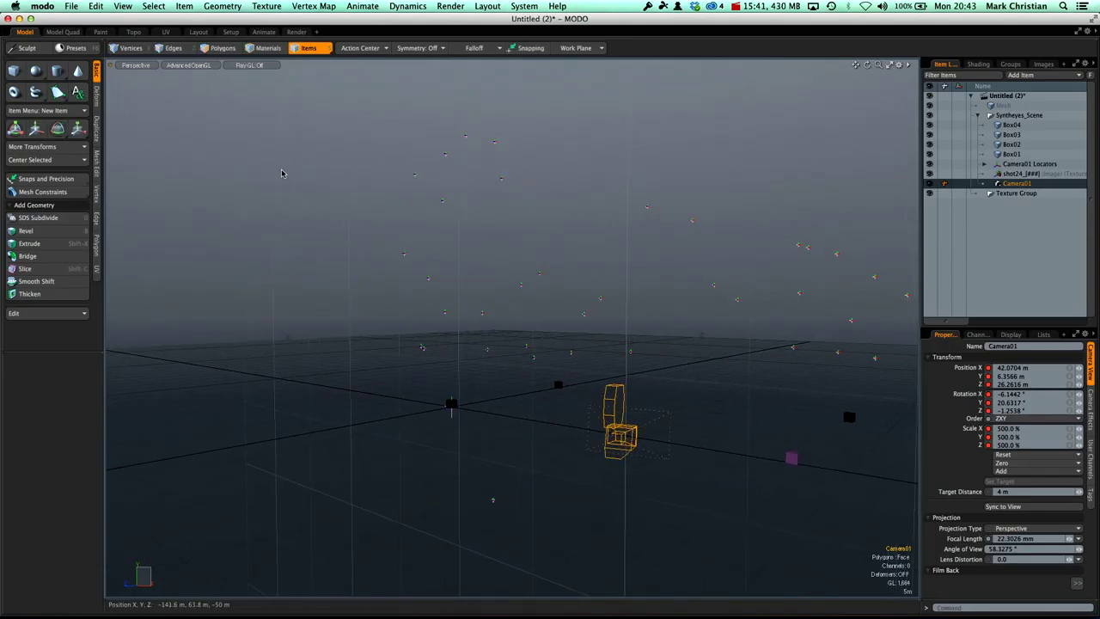
pyautogui.click(231, 32)
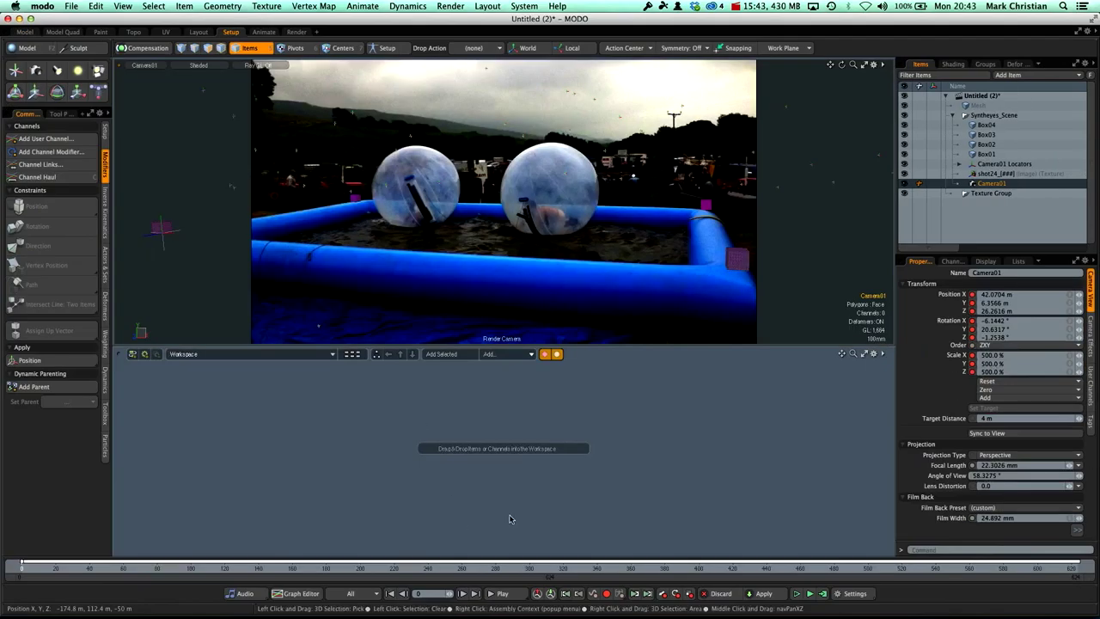
# Show the Setup viewport in Perspective, enlarge it, and play Camera01's animation
pyautogui.click(144, 66)
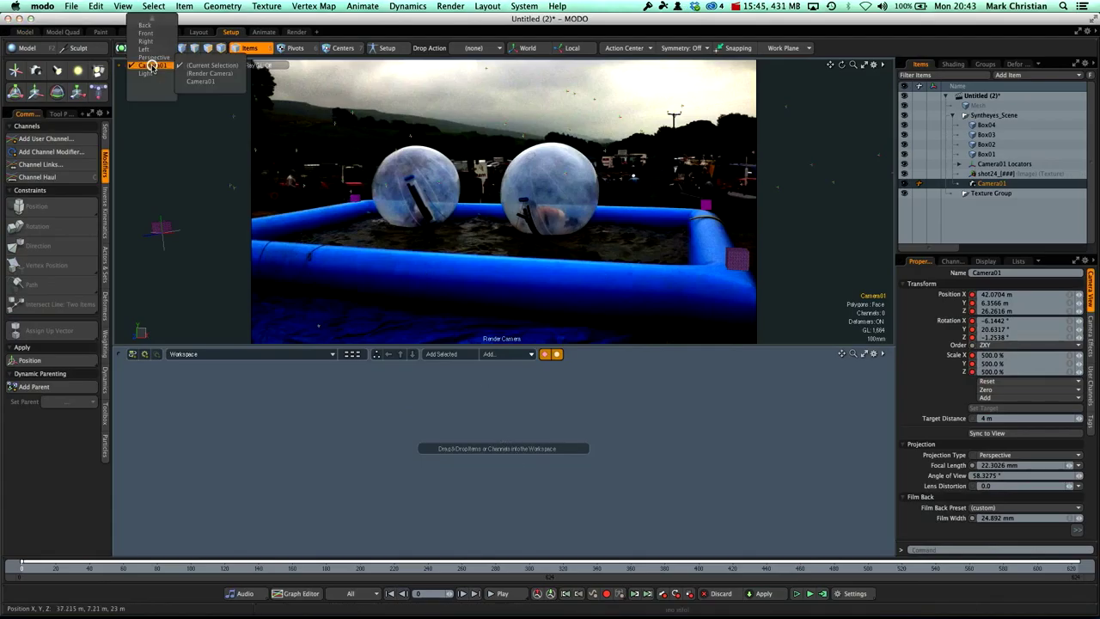
pyautogui.click(148, 17)
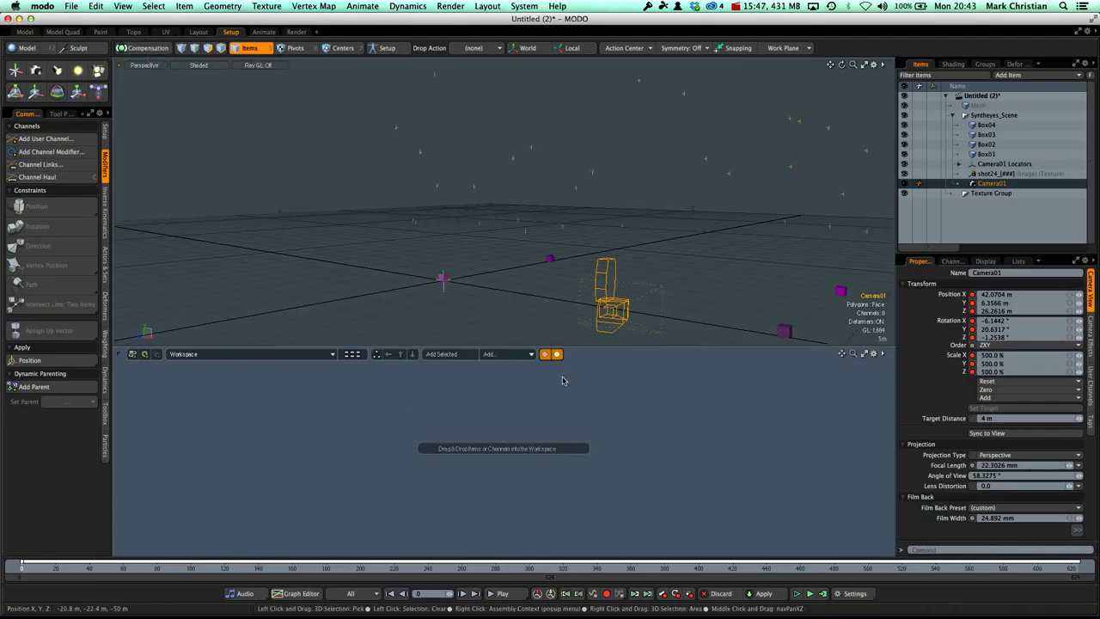
pyautogui.moveTo(570, 348); pyautogui.dragTo(572, 436)
pyautogui.click(497, 592)
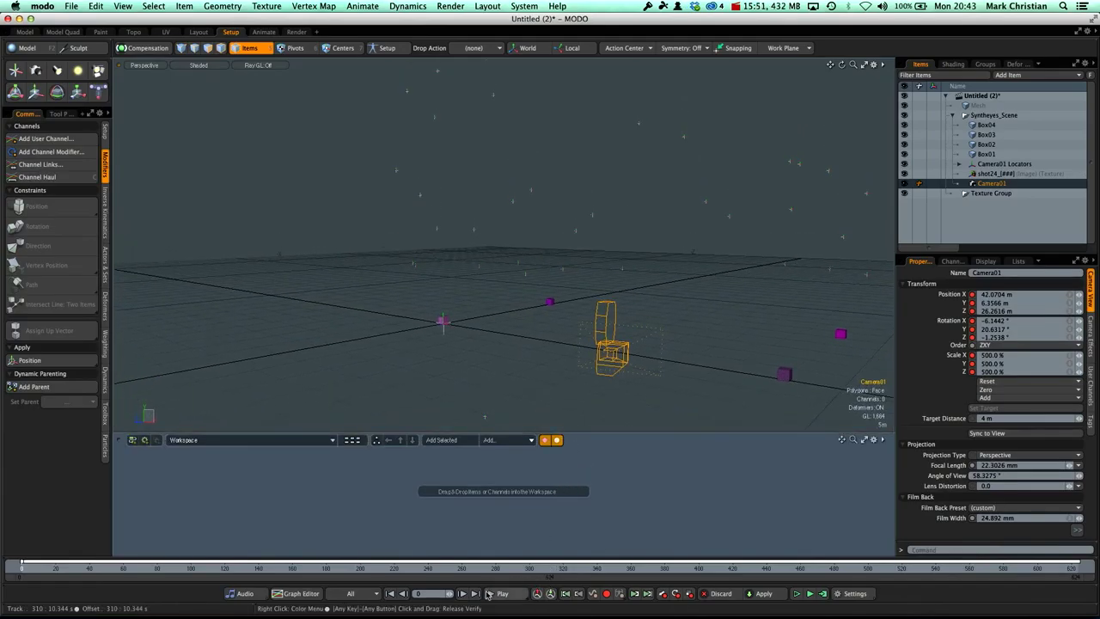